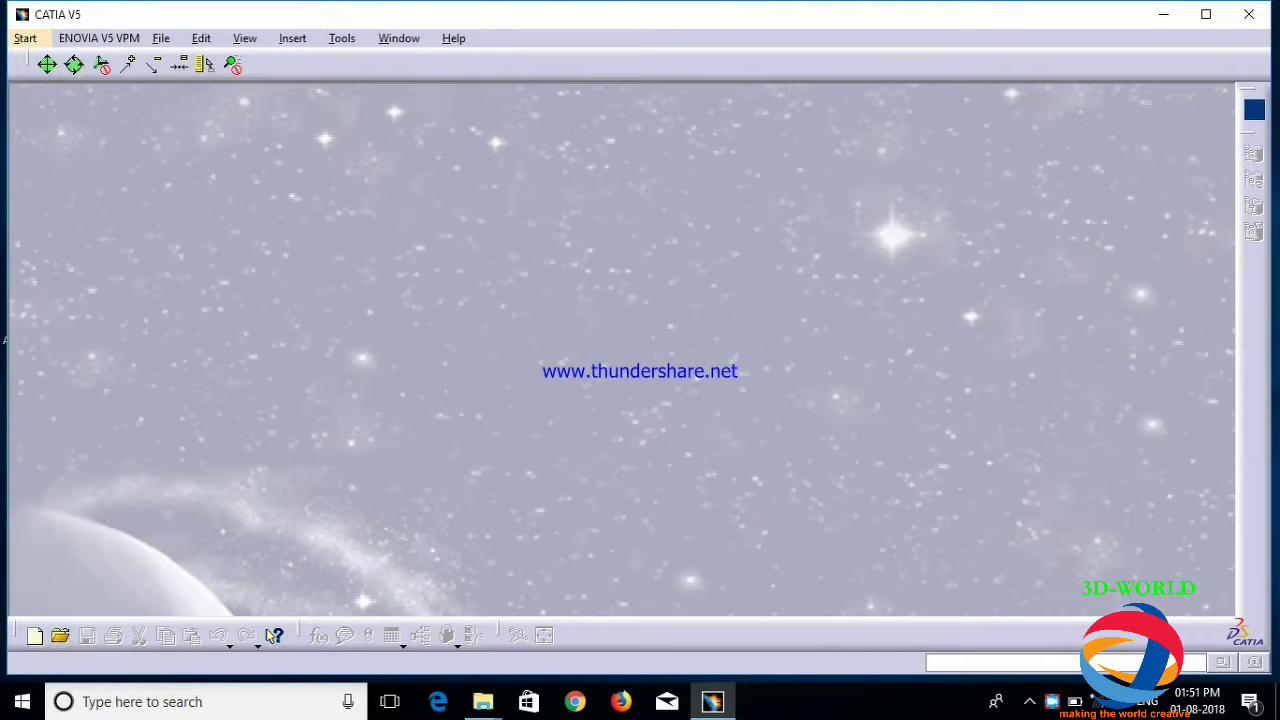
Create a Part Design part named Part1 with hybrid design enabled and start a sketch on the xy plane
left_click(26, 38)
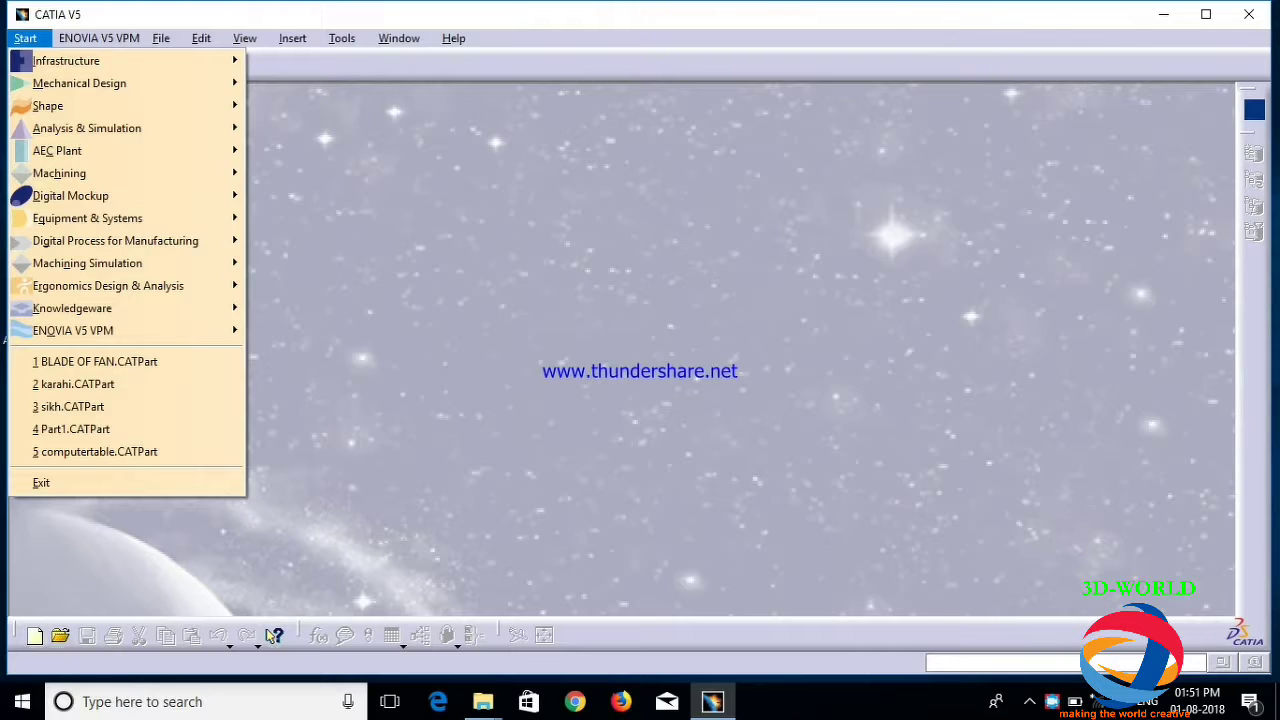
key("Down")
key("Down")
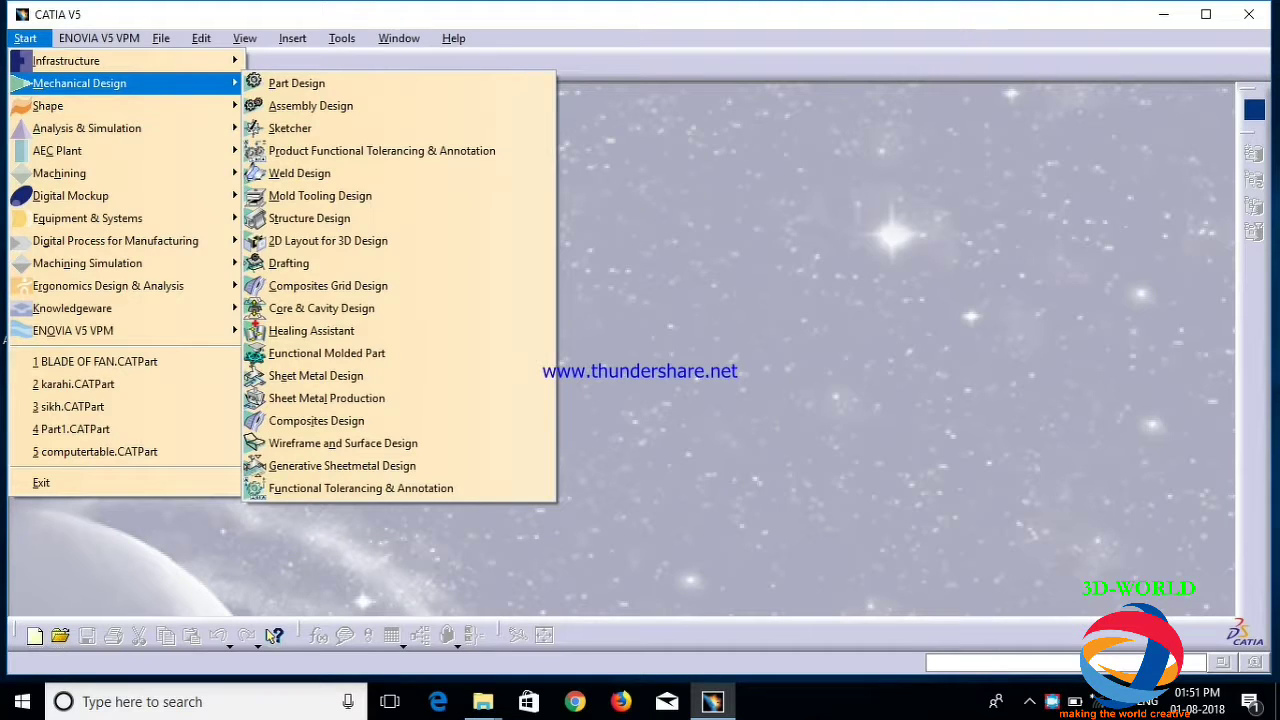
key("Right")
key("Left")
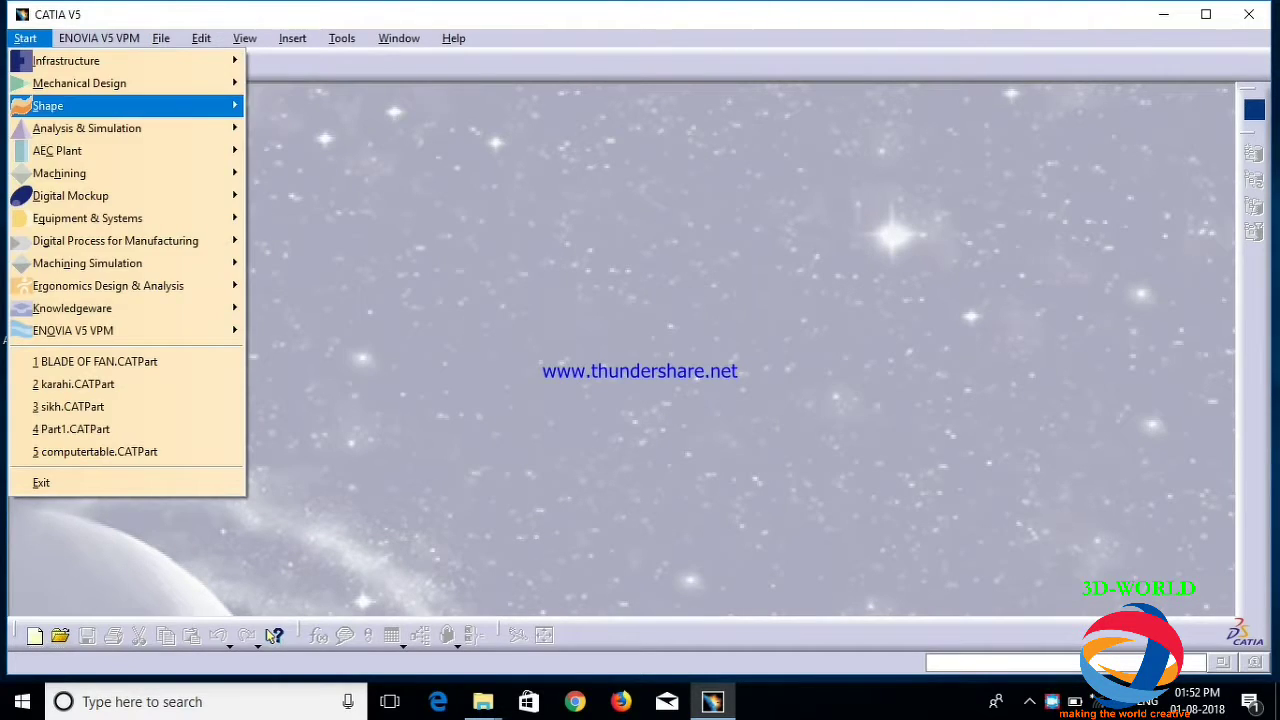
mouse_move(120, 83)
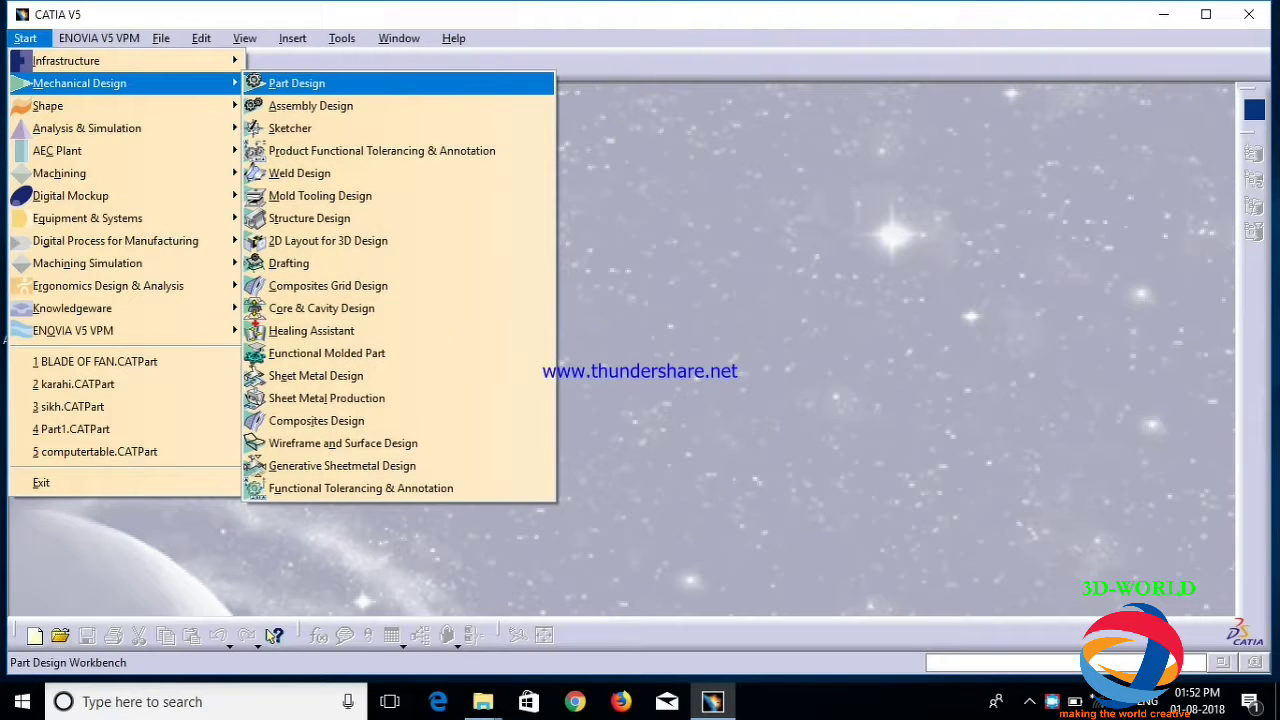
key("Return")
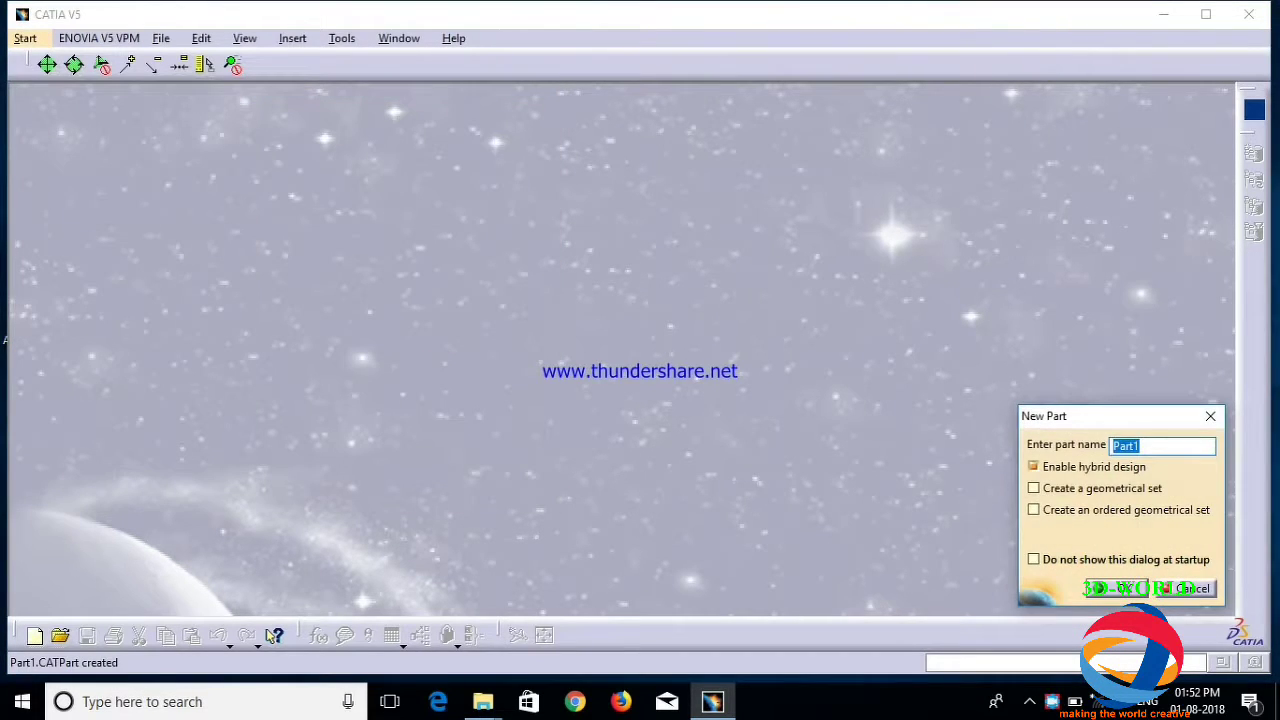
left_click(1112, 586)
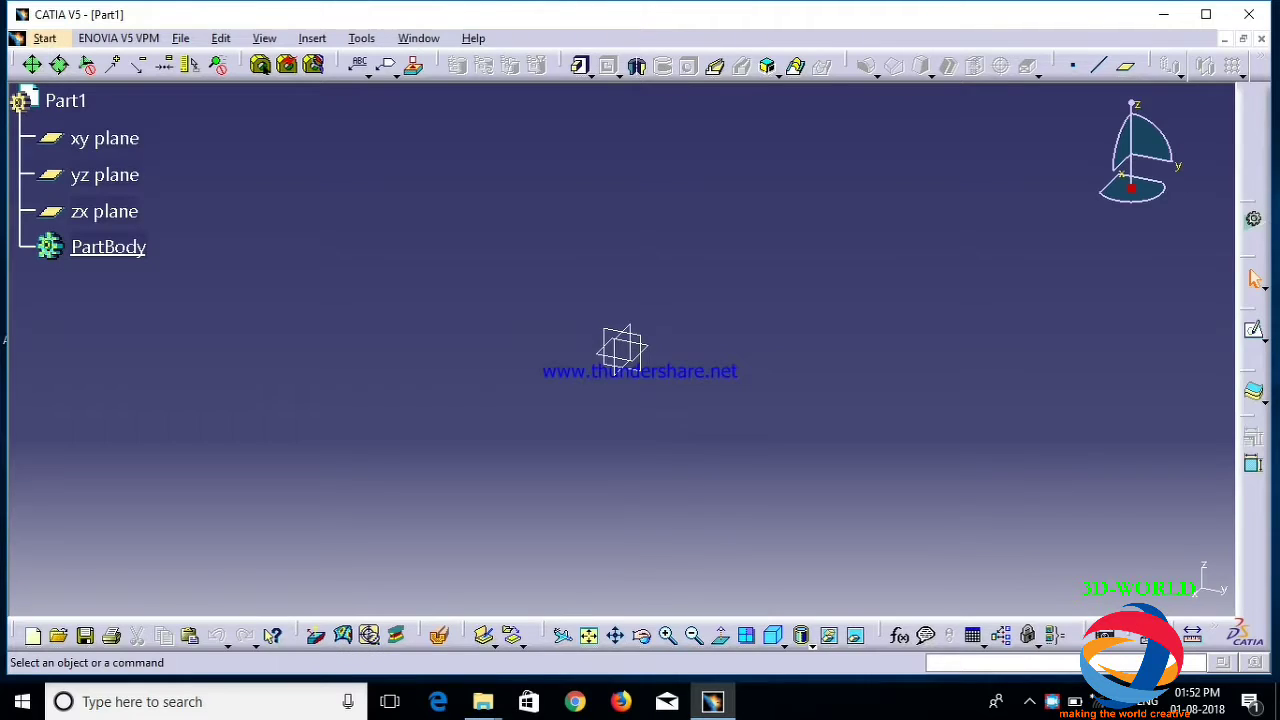
left_click(104, 138)
left_click(1251, 331)
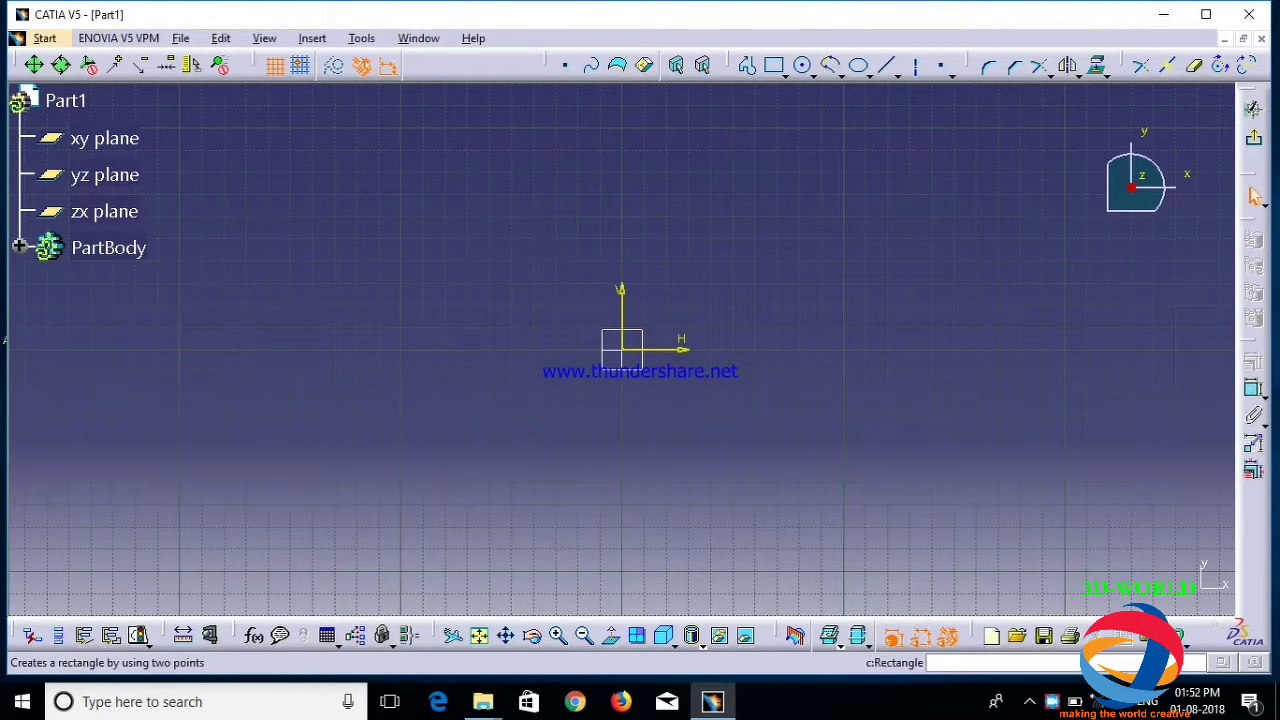
left_click(888, 65)
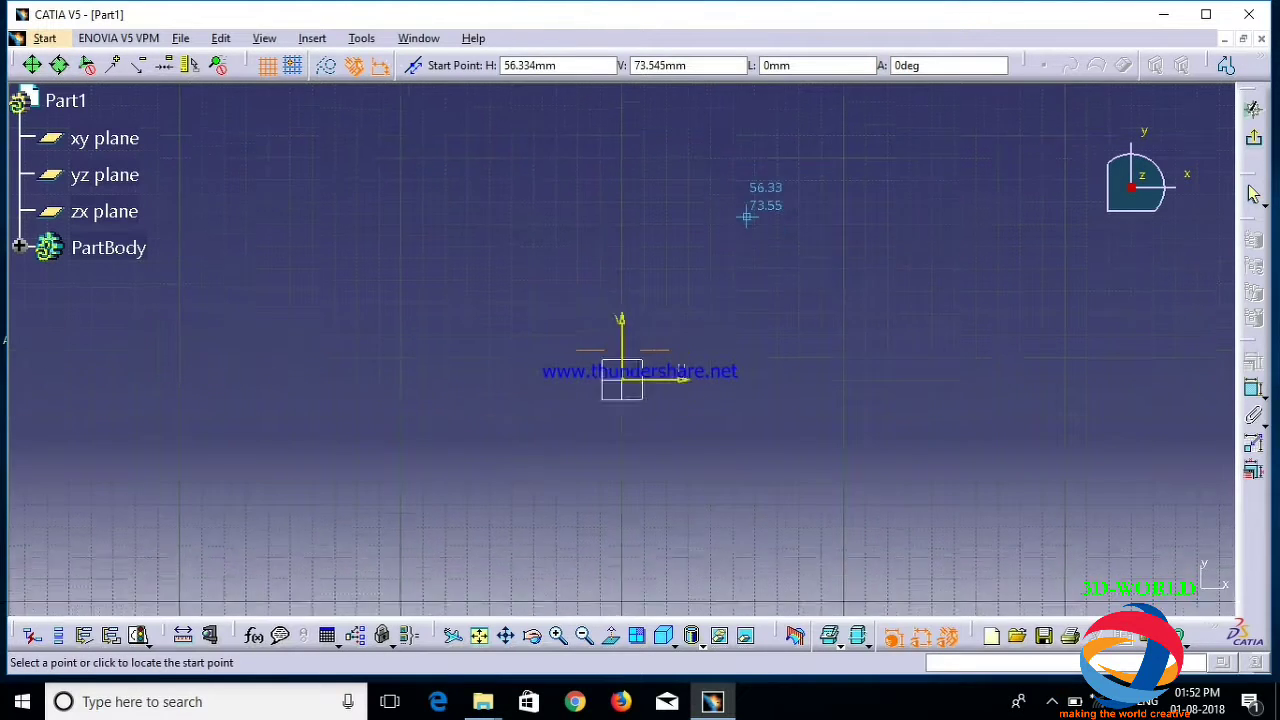
left_click(620, 540)
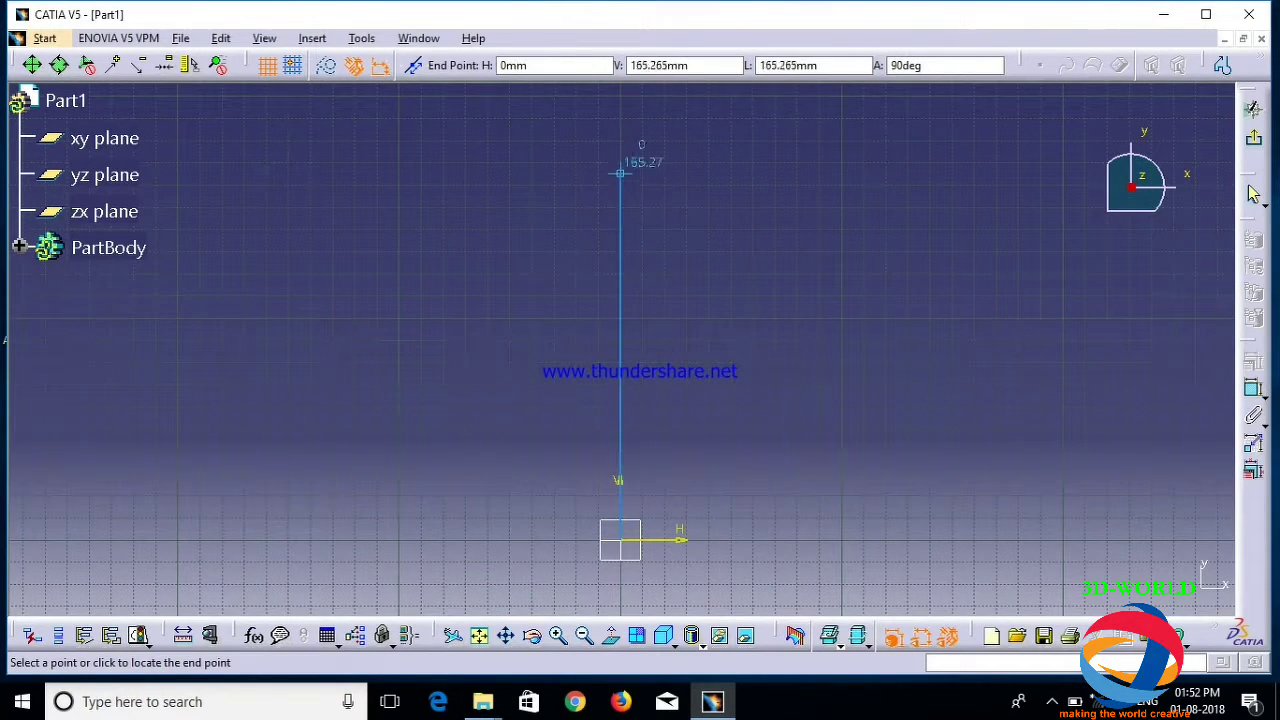
left_click(570, 247)
key("Escape")
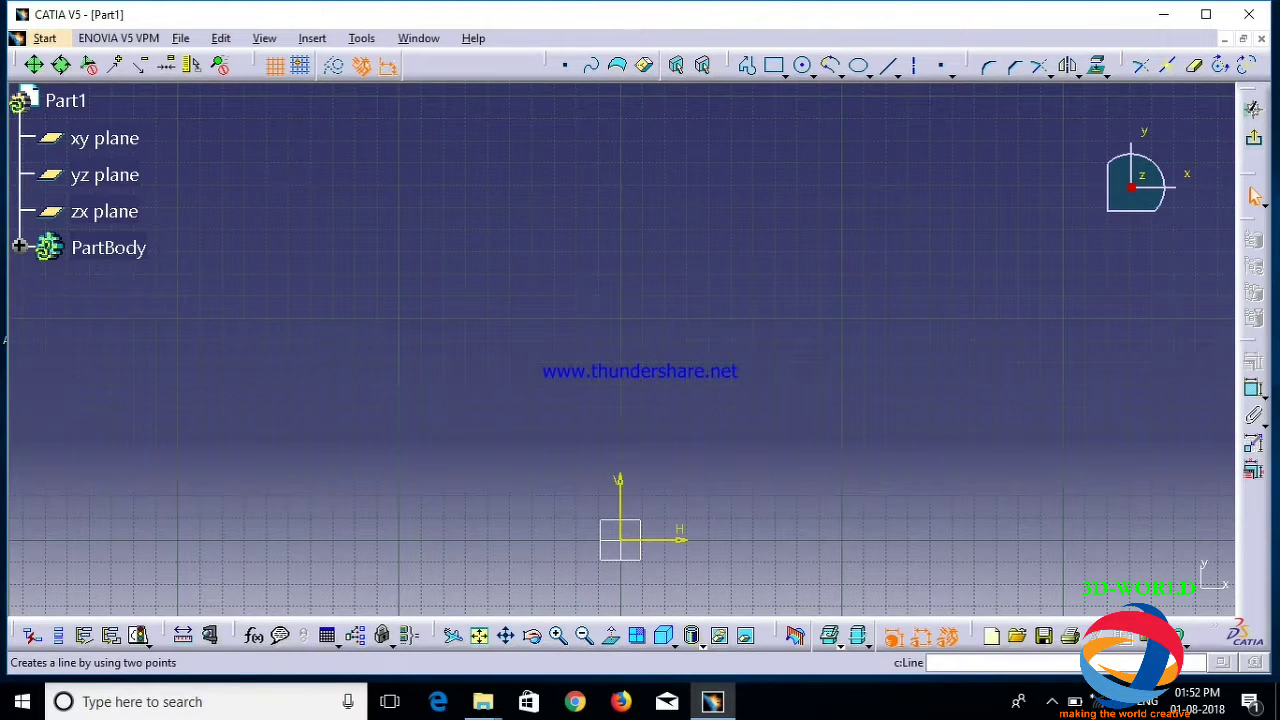
Draw a six-point wavy spline on the positive H side, from the V axis at about 180 mm down to about V 120 mm
left_click(837, 76)
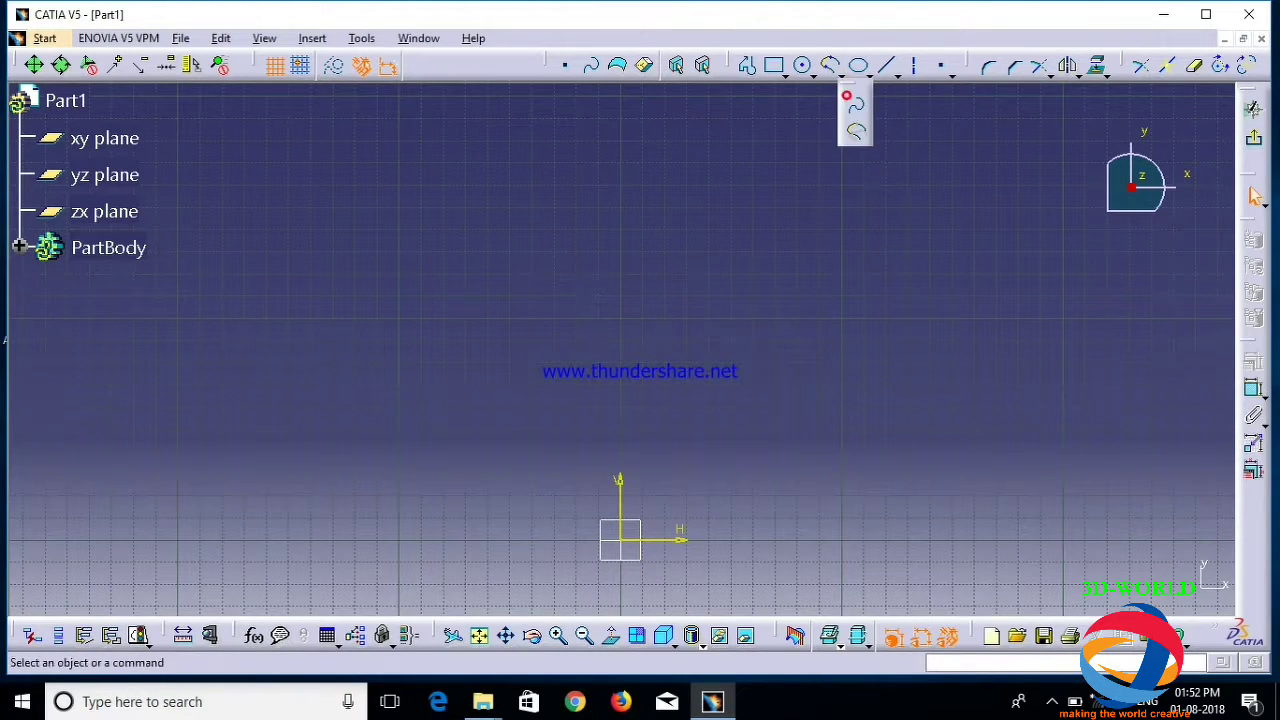
left_click(856, 104)
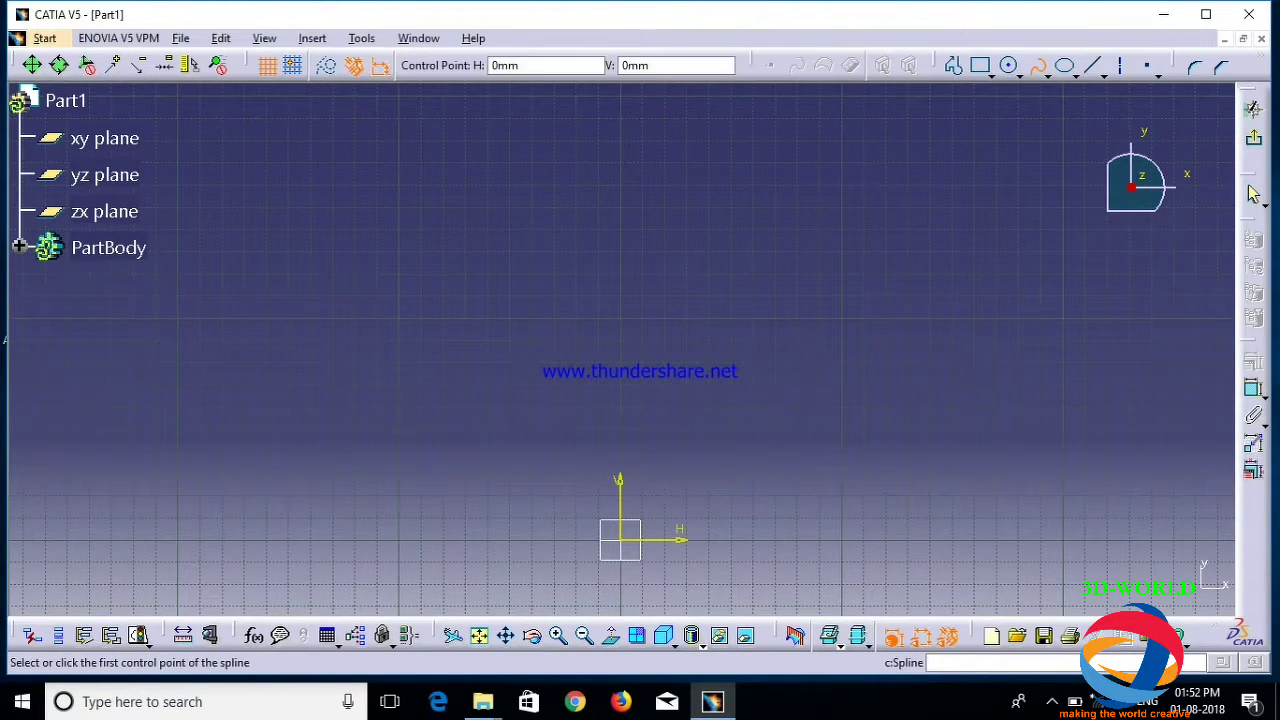
left_click(620, 141)
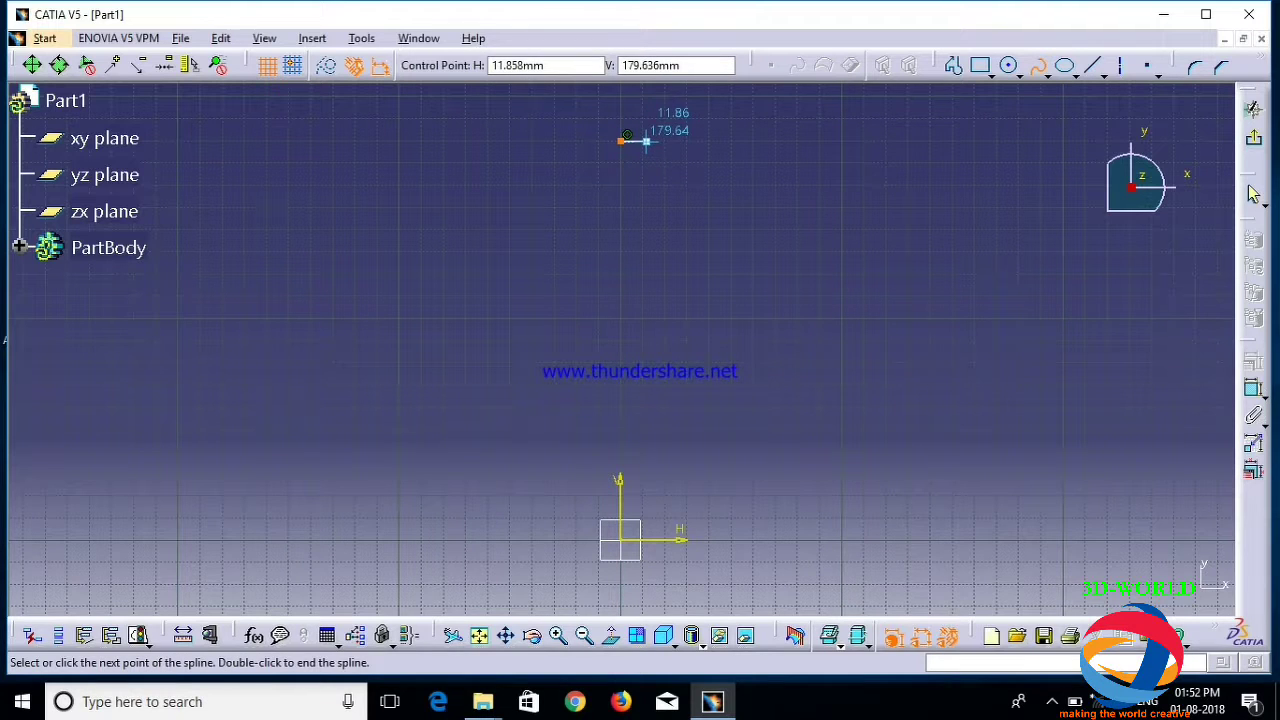
left_click(650, 147)
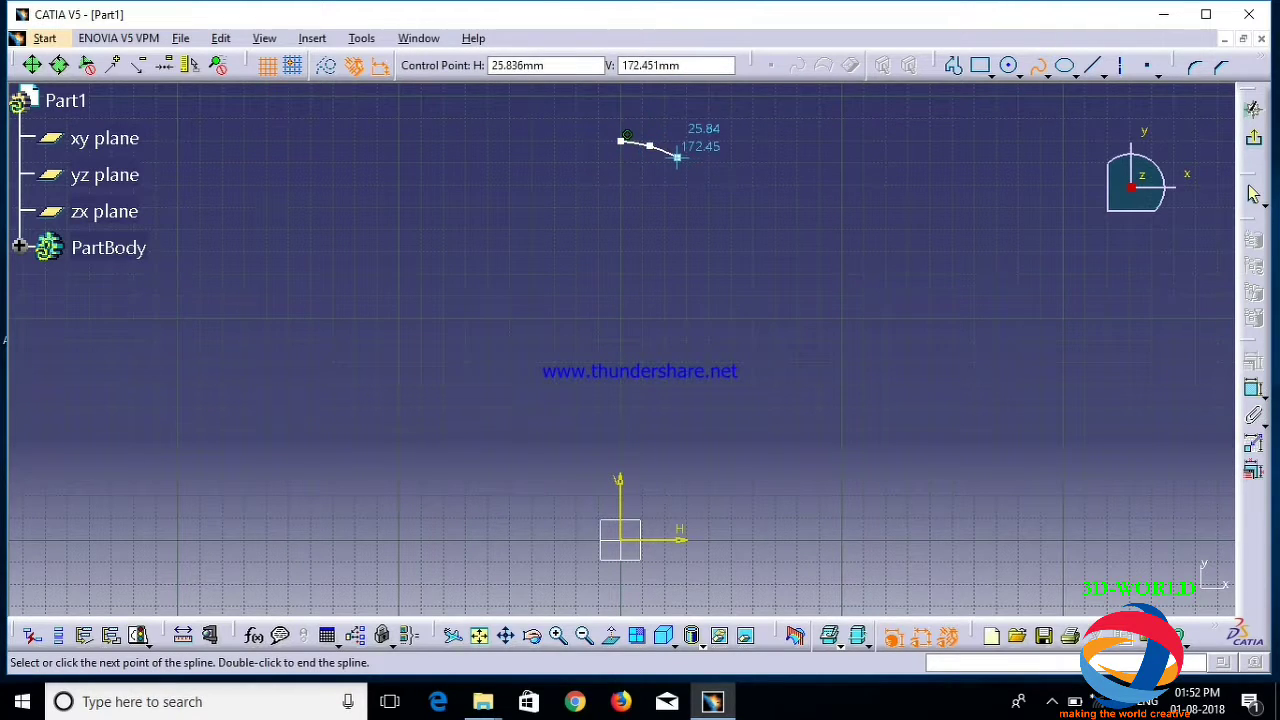
left_click(677, 157)
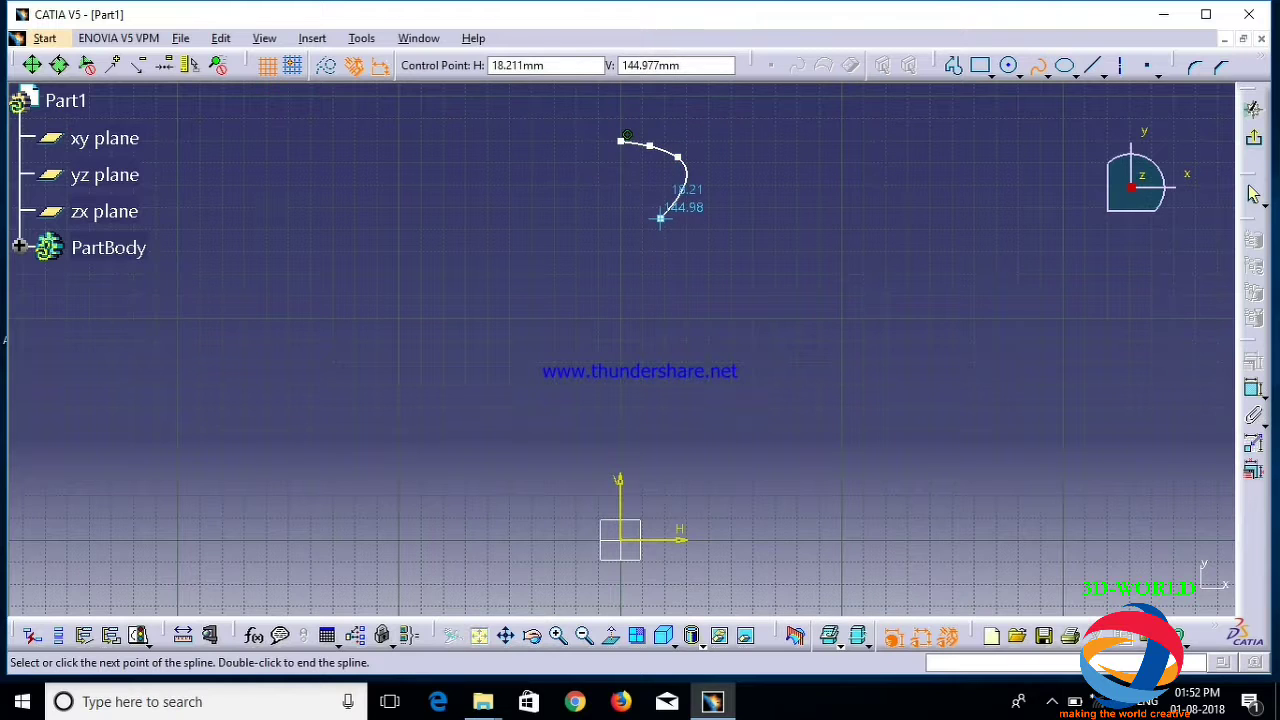
left_click(660, 217)
left_click(684, 268)
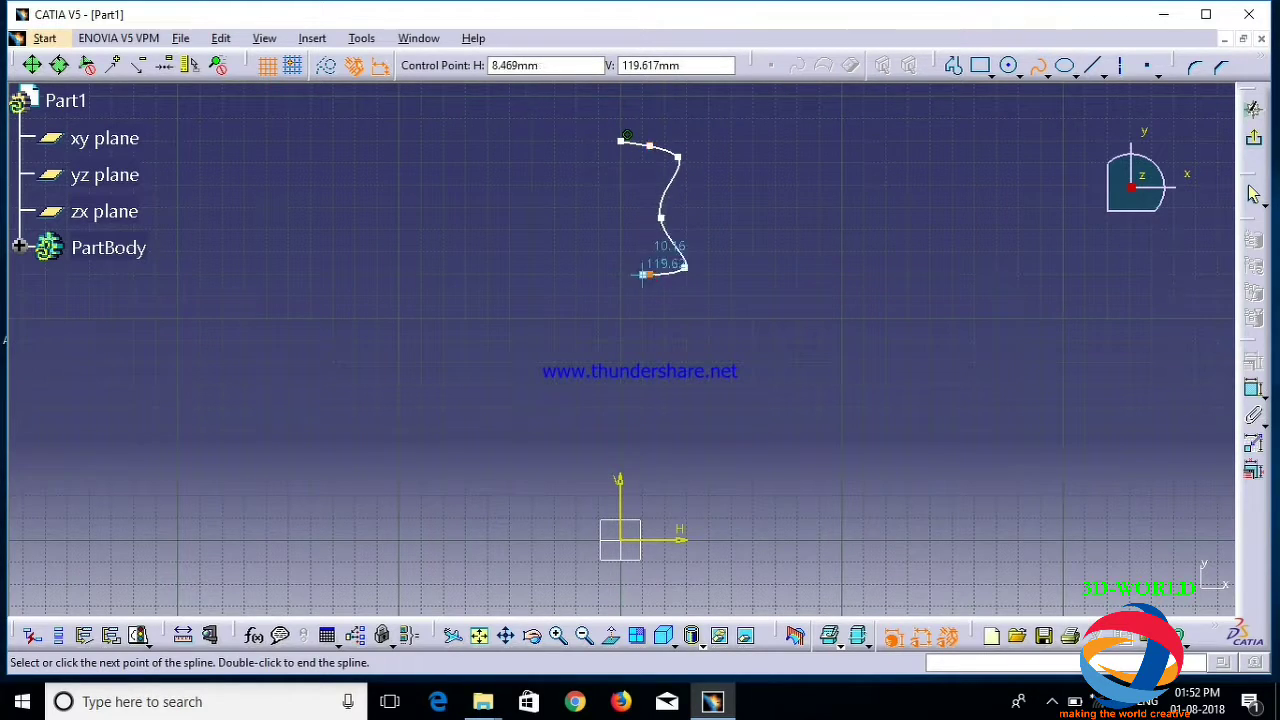
double_click(649, 275)
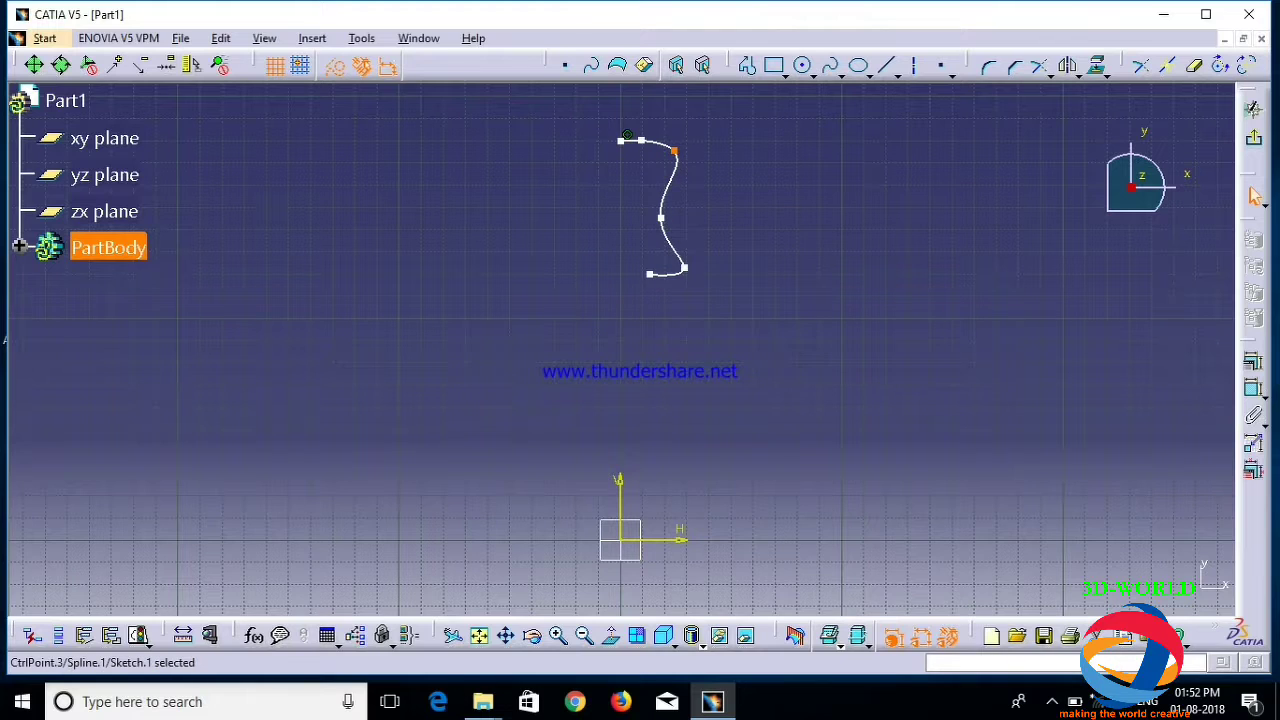
Reshape the spline by raising its waist point and moving its lower bulge and end point closer to the V axis
left_click(662, 216)
left_click(661, 200)
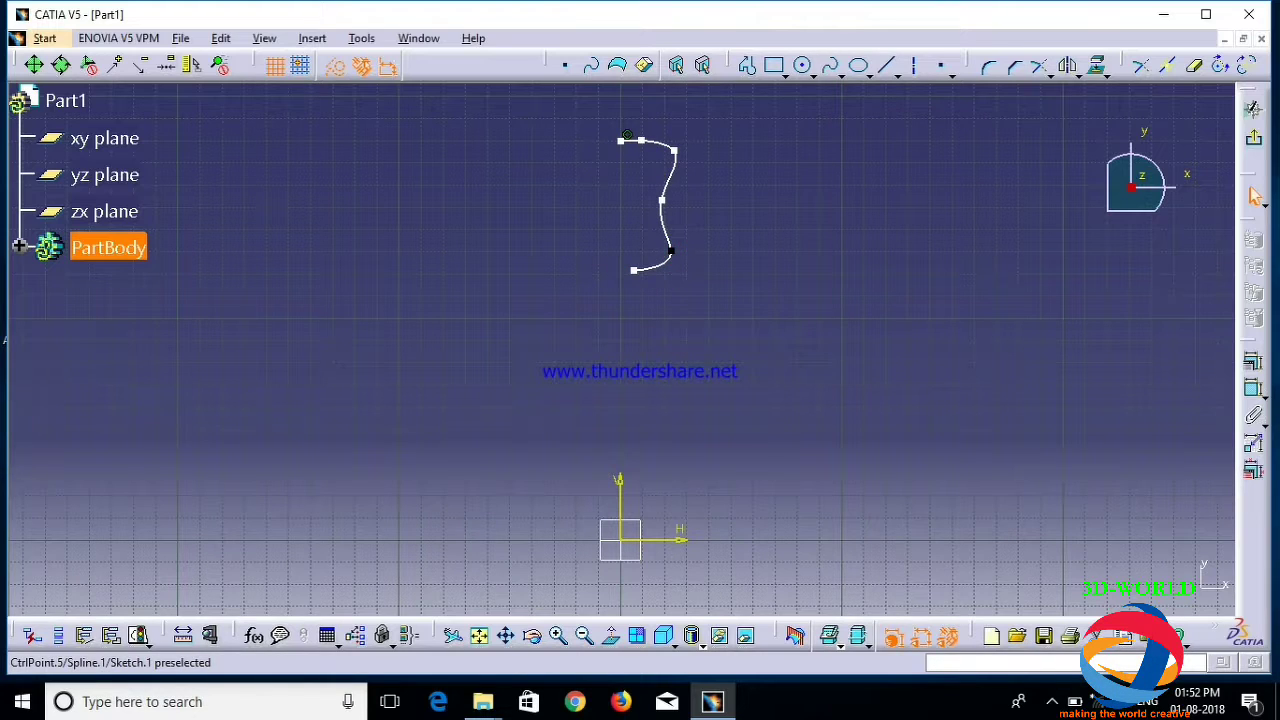
left_click(670, 250)
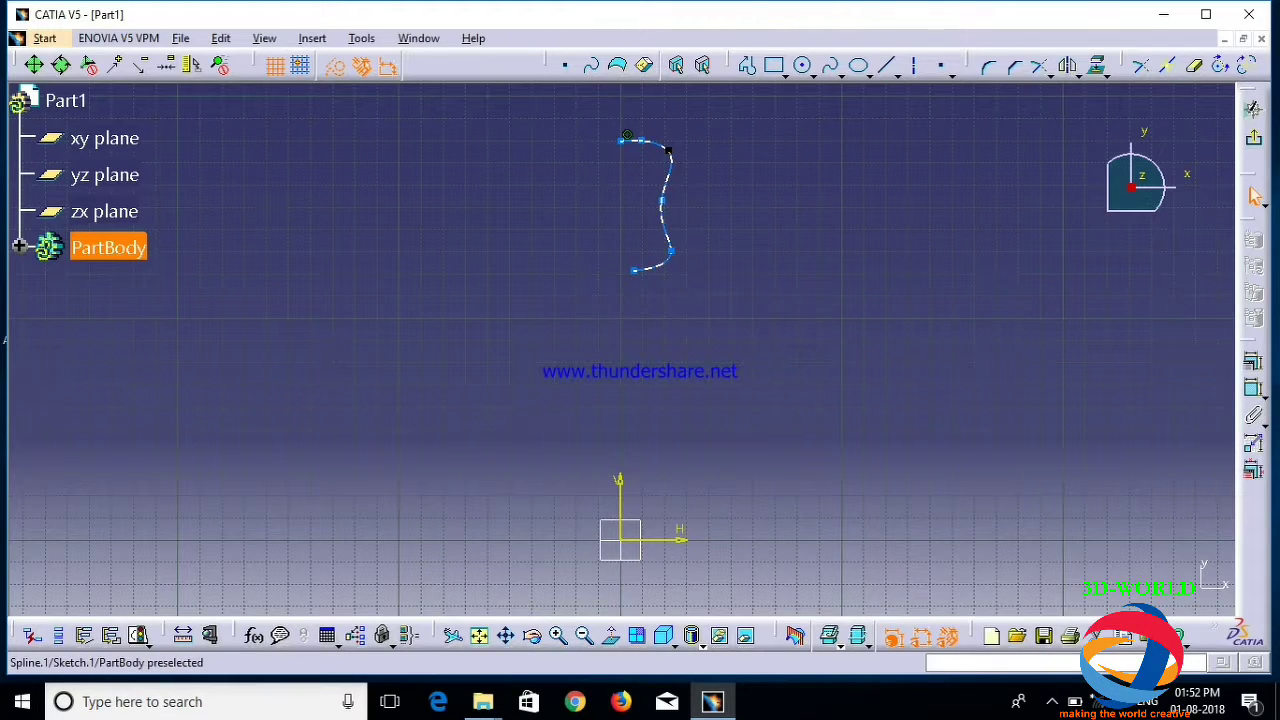
Mirror the spline about the V axis to form a symmetrical head outline
left_click(670, 165)
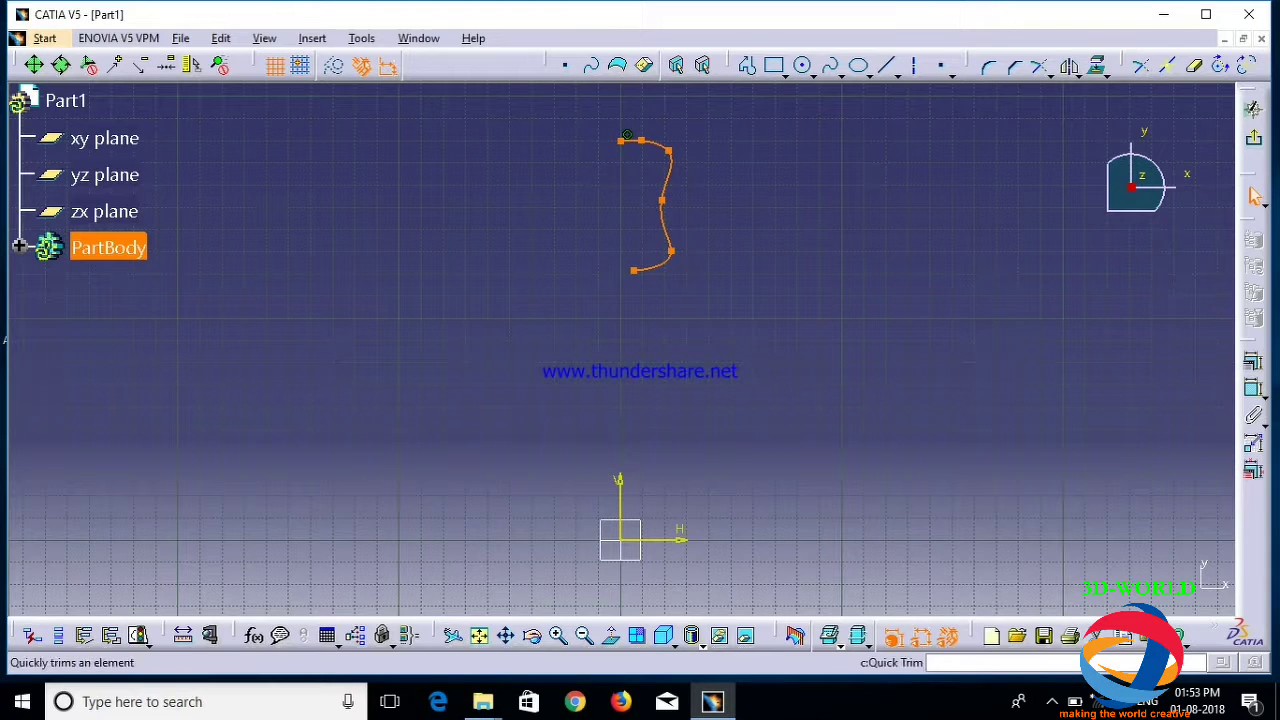
left_click(1069, 65)
left_click(619, 528)
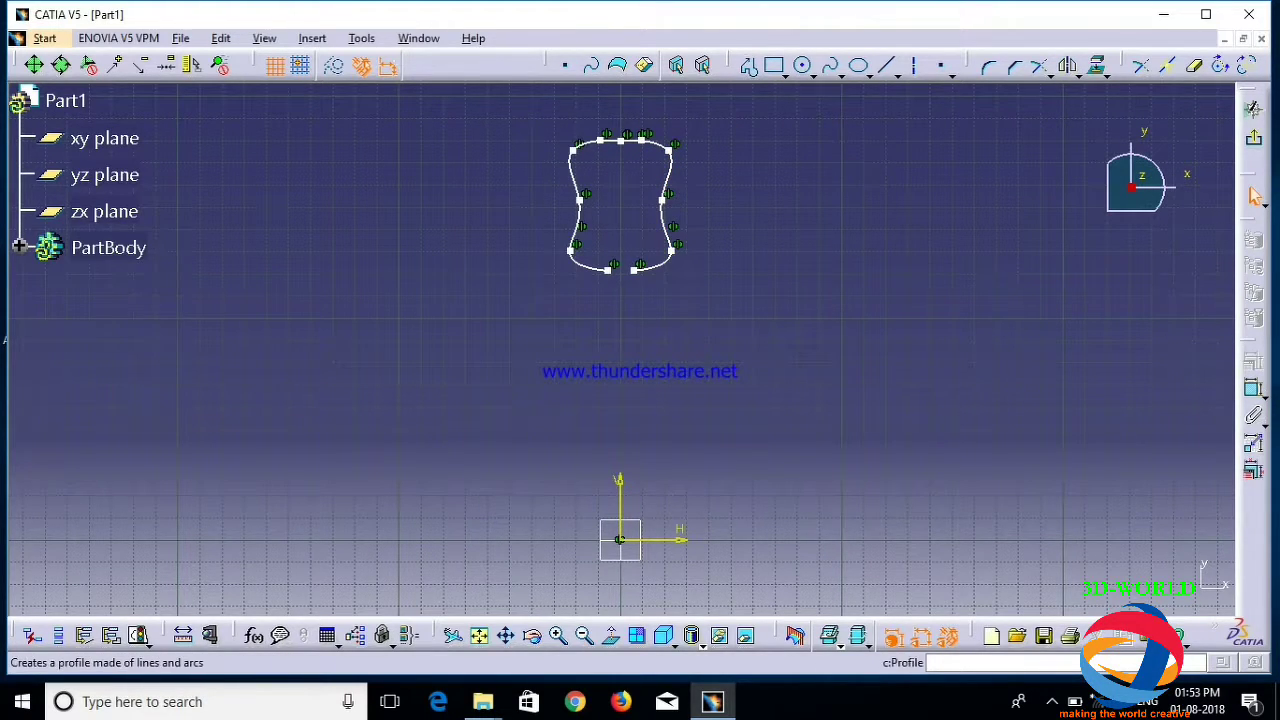
Close the outline with a handle profile between the spline ends: two vertical lines about 135 mm long joined by a tangent arc below the origin
left_click(746, 65)
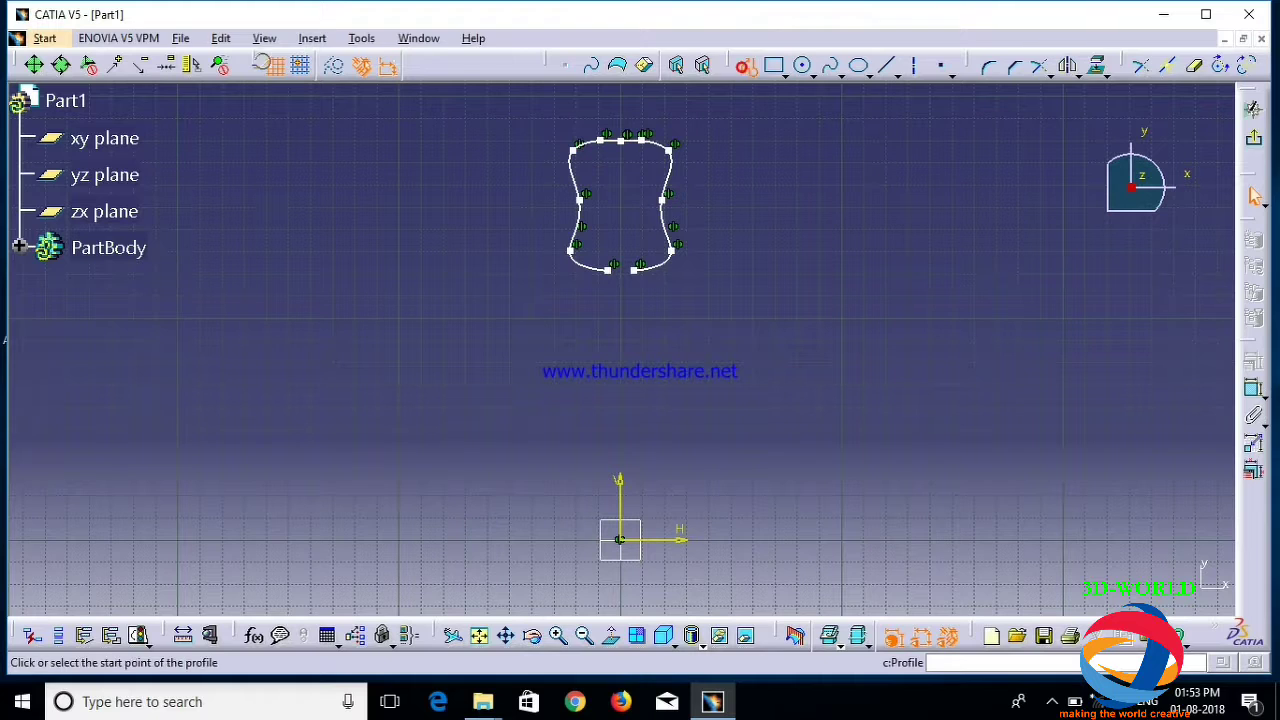
left_click(606, 269)
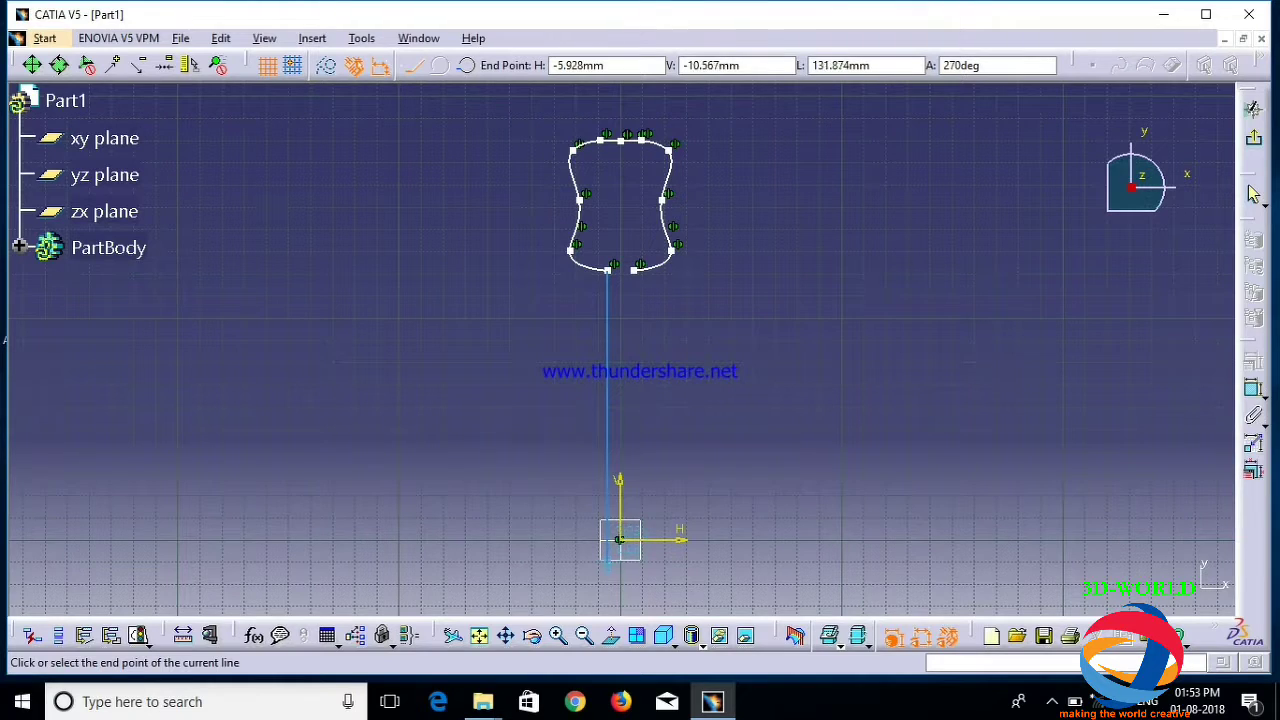
left_click(606, 568)
left_click(441, 65)
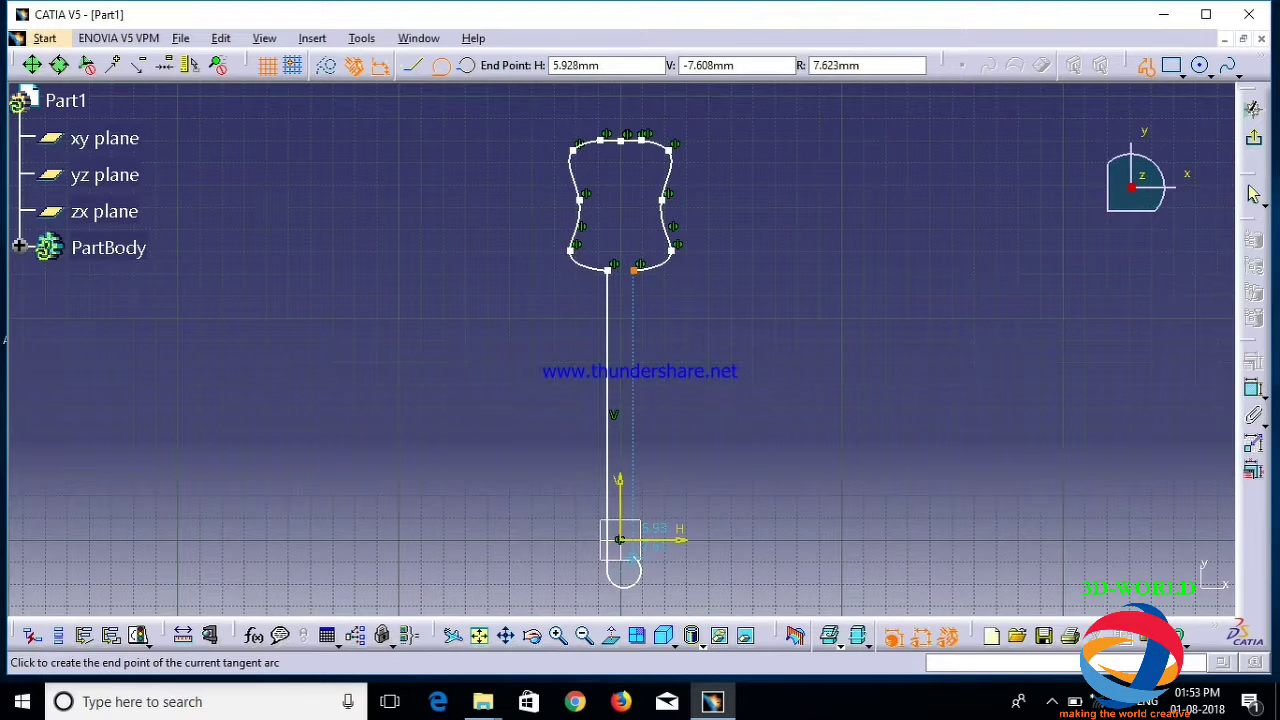
left_click(632, 570)
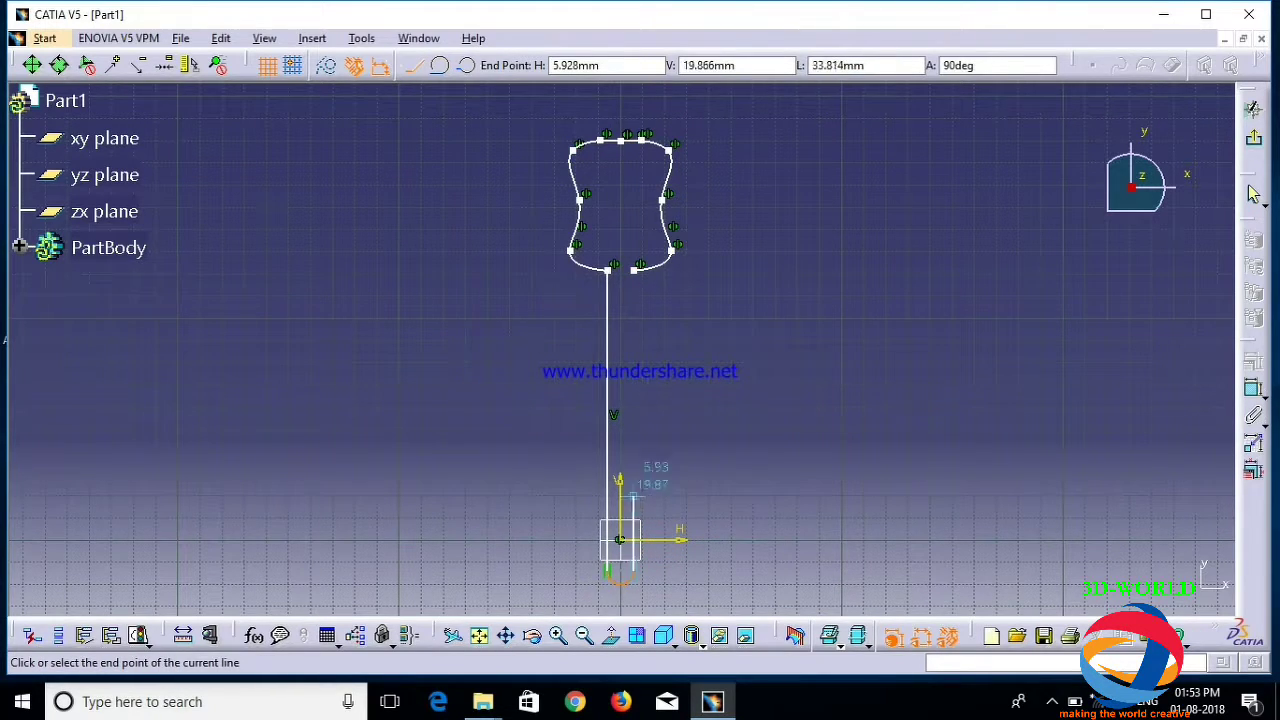
left_click(622, 261)
key("Escape")
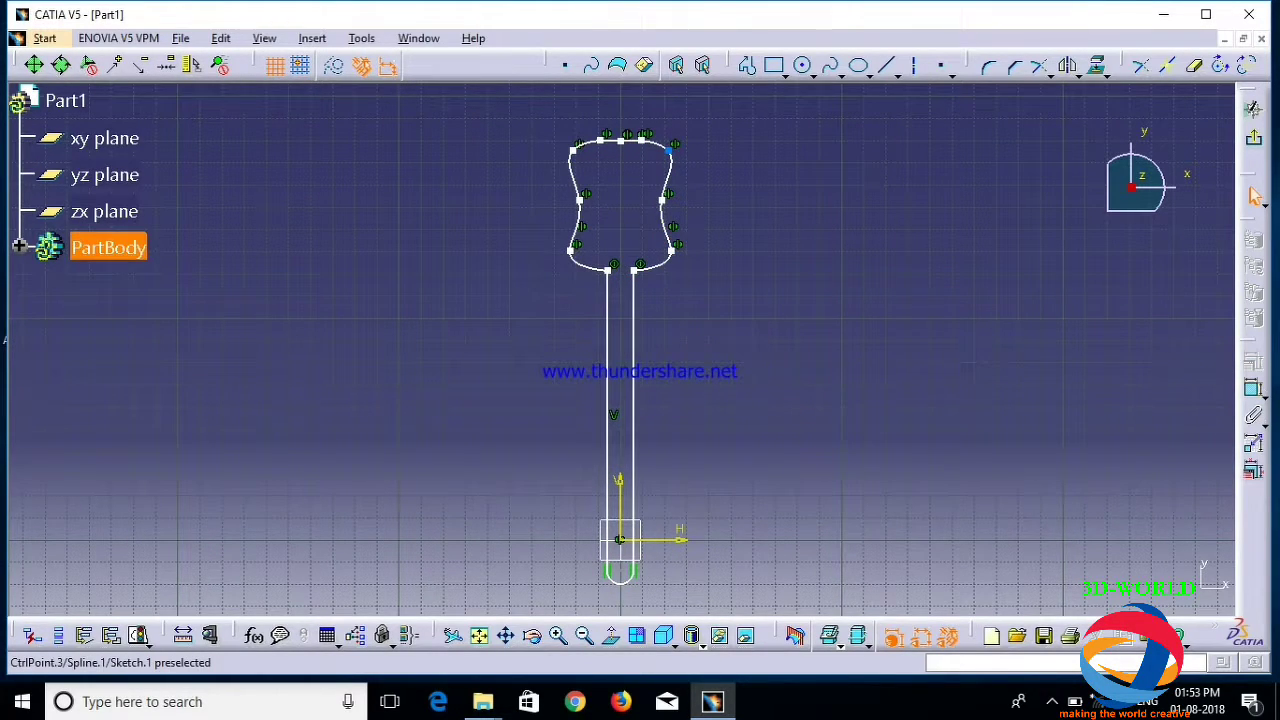
Narrow the head outline by moving the upper corner, waist and lower bulge control points of the original spline slightly inward
left_click(669, 151)
left_click_drag(669, 151, 666, 147)
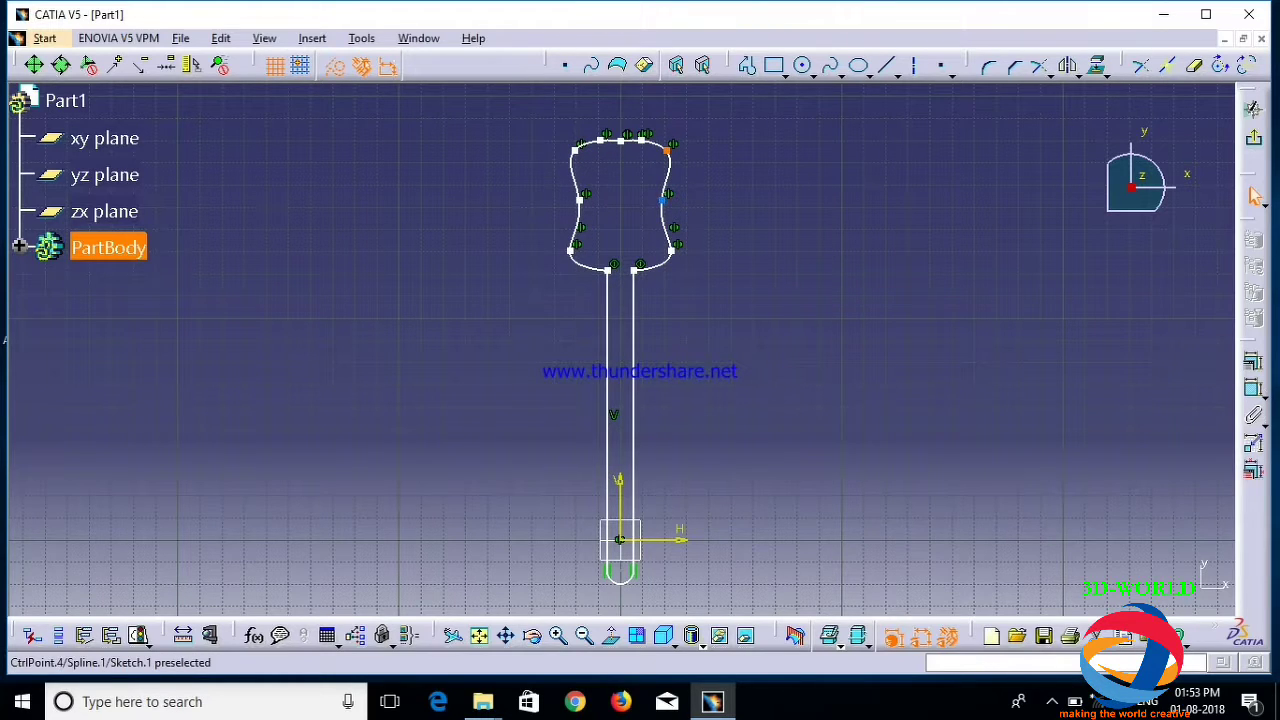
left_click_drag(662, 200, 654, 199)
left_click_drag(668, 150, 667, 150)
left_click_drag(671, 250, 666, 250)
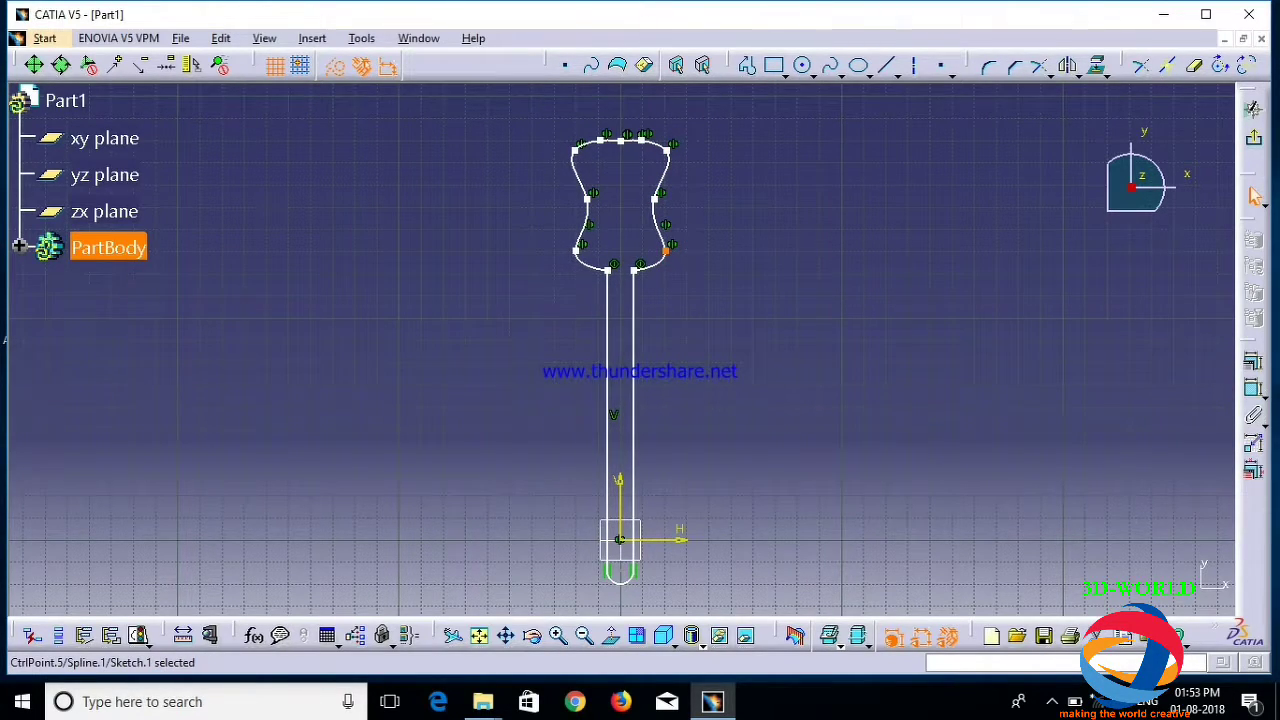
Exit the sketch and extrude the head-and-handle profile as a 10 mm pad
left_click(1253, 108)
left_click(581, 66)
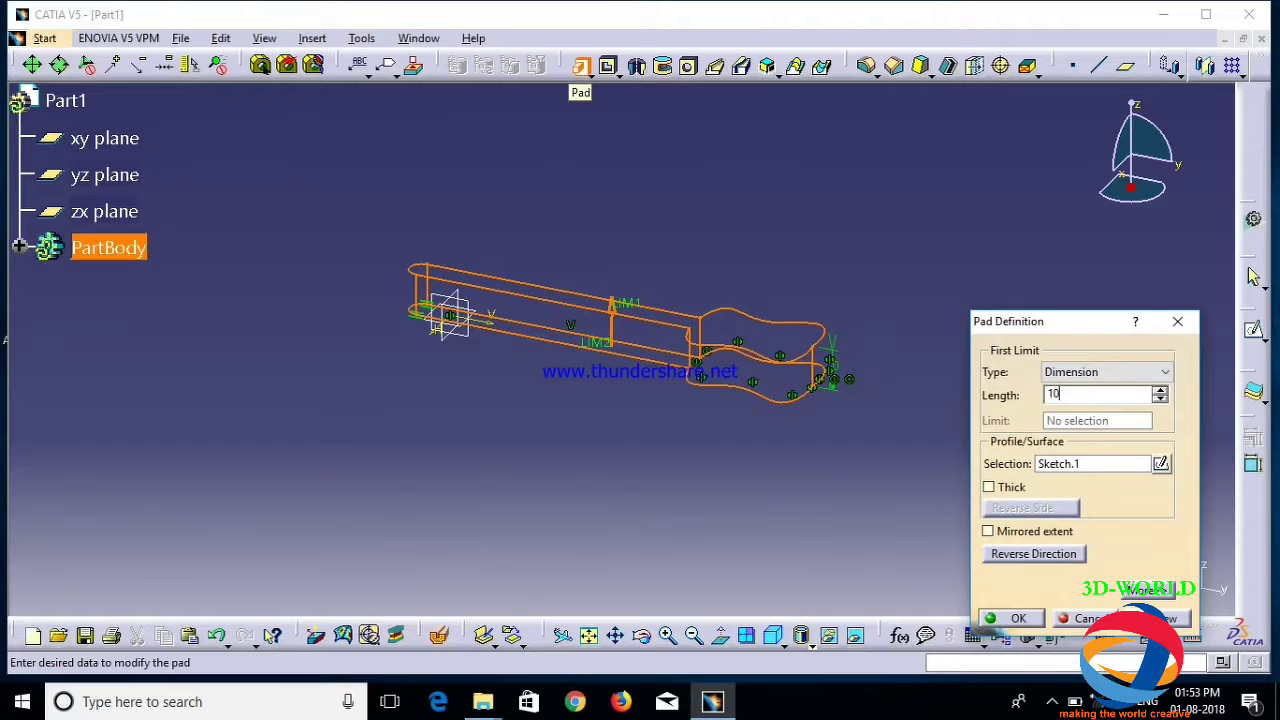
type("10")
key("Return")
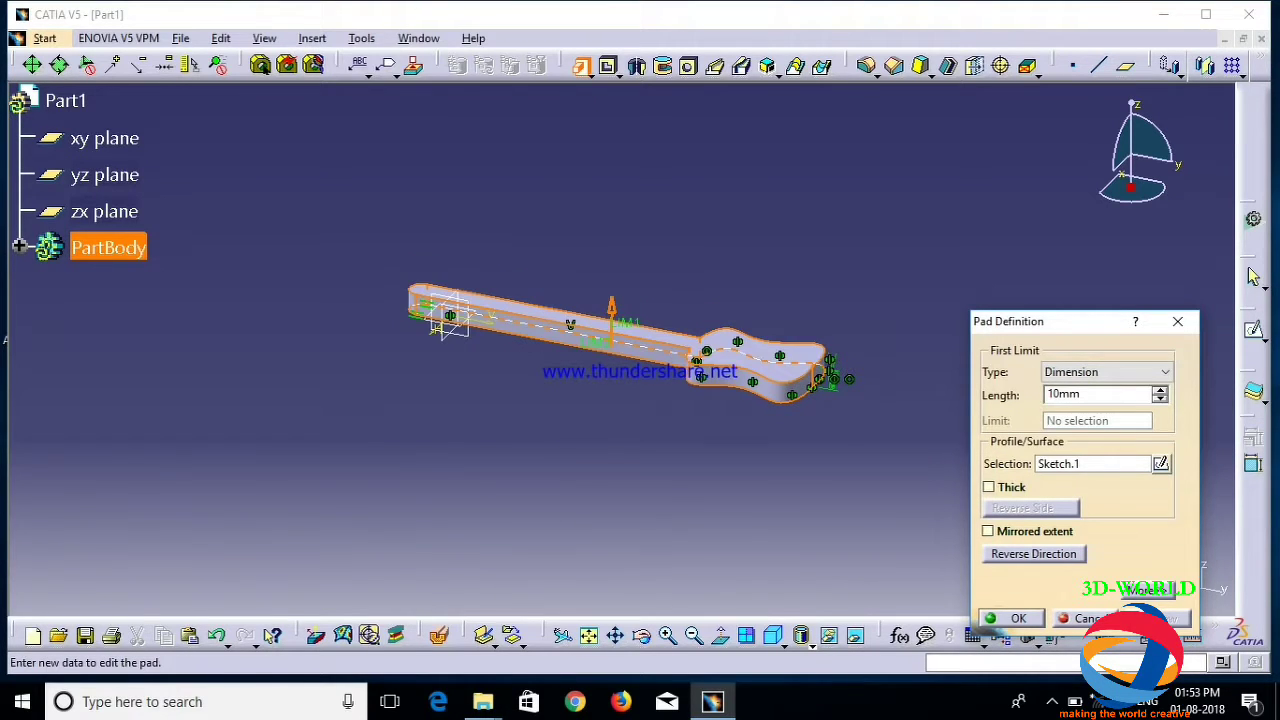
left_click(1017, 618)
left_click(749, 463)
Reopen the pad's sketch, shift the control point beside the head's upper centre slightly toward the V axis, and exit the sketch
left_click(642, 636)
left_click_drag(515, 502, 606, 540)
left_click(108, 247)
left_click(18, 247)
left_click(156, 321)
double_click(145, 320)
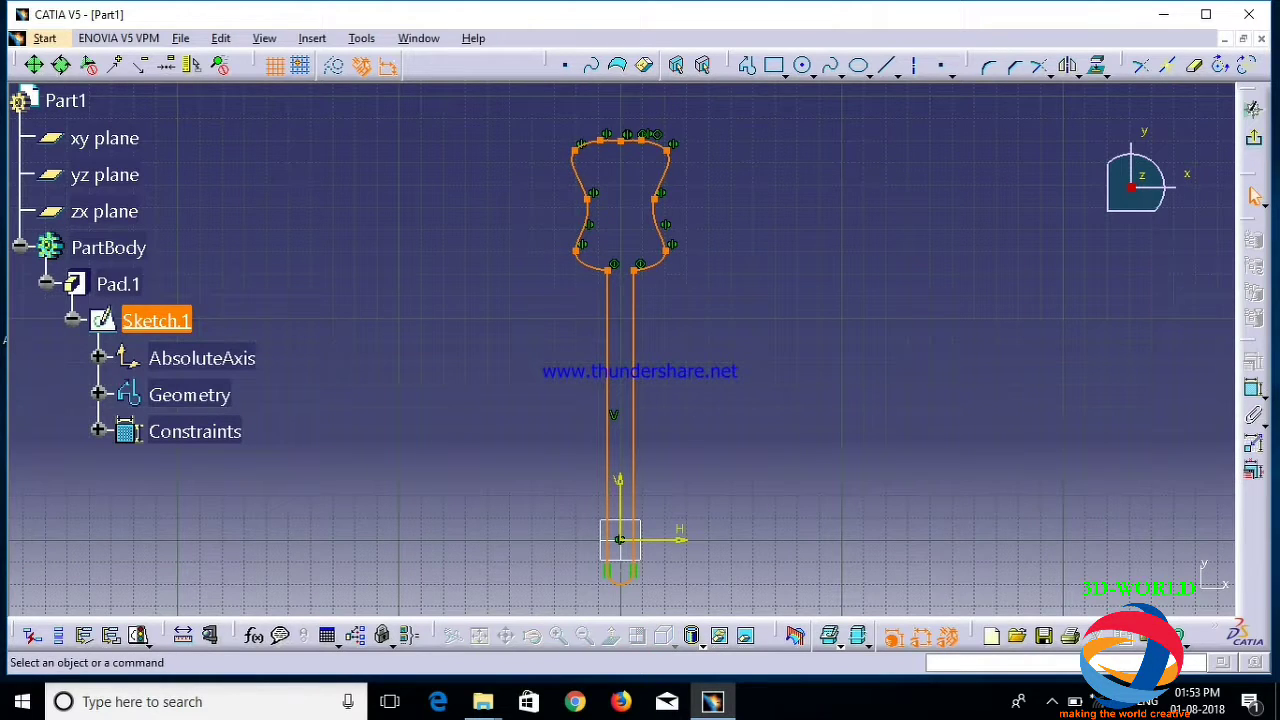
left_click(918, 264)
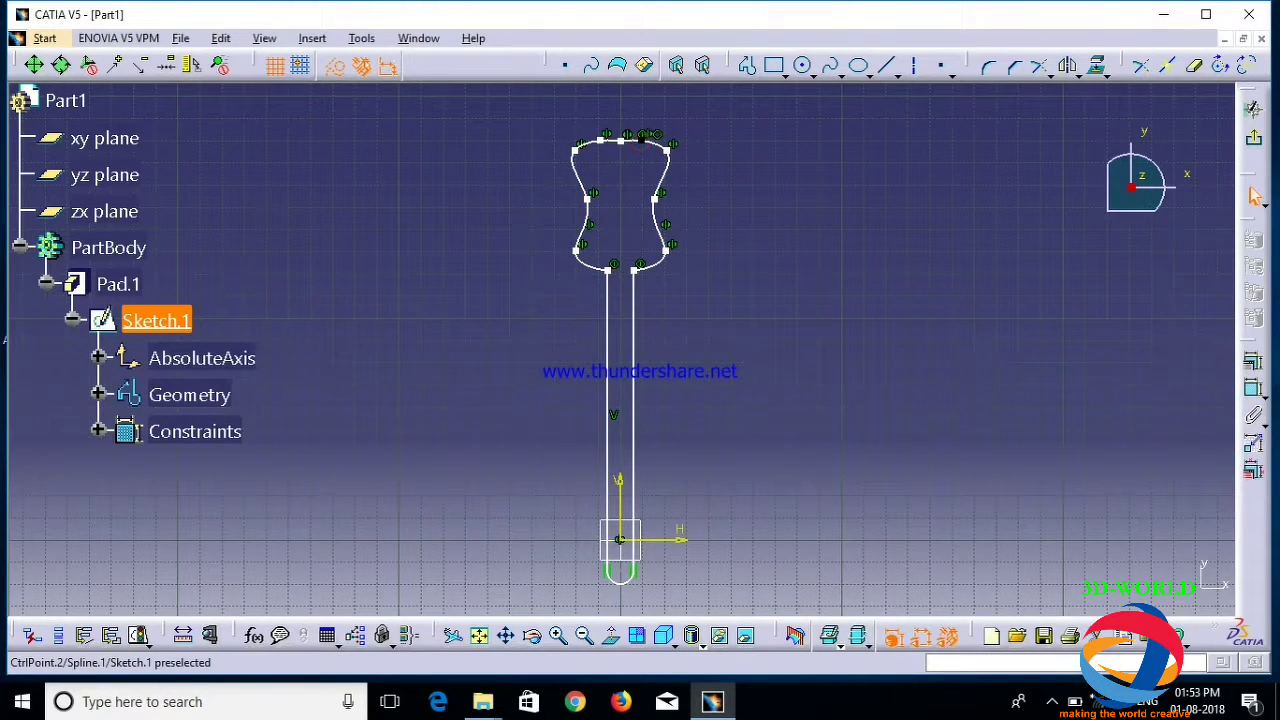
left_click_drag(641, 140, 637, 142)
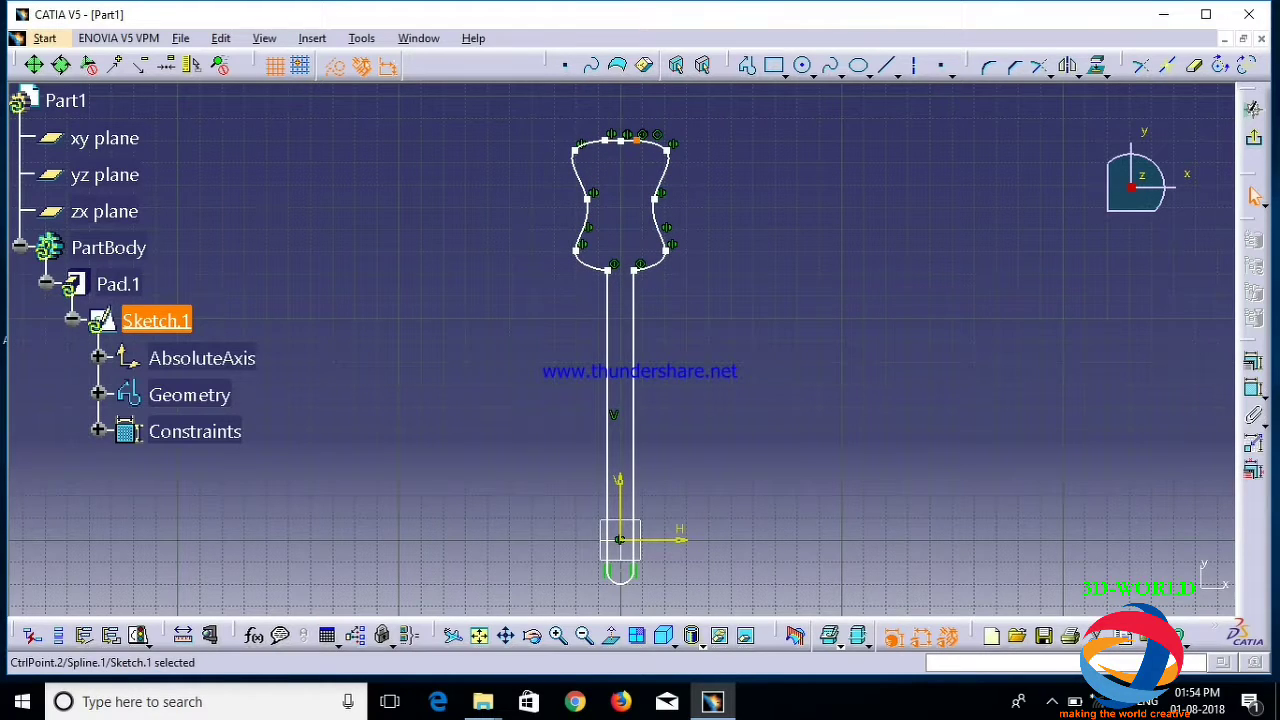
left_click(1253, 137)
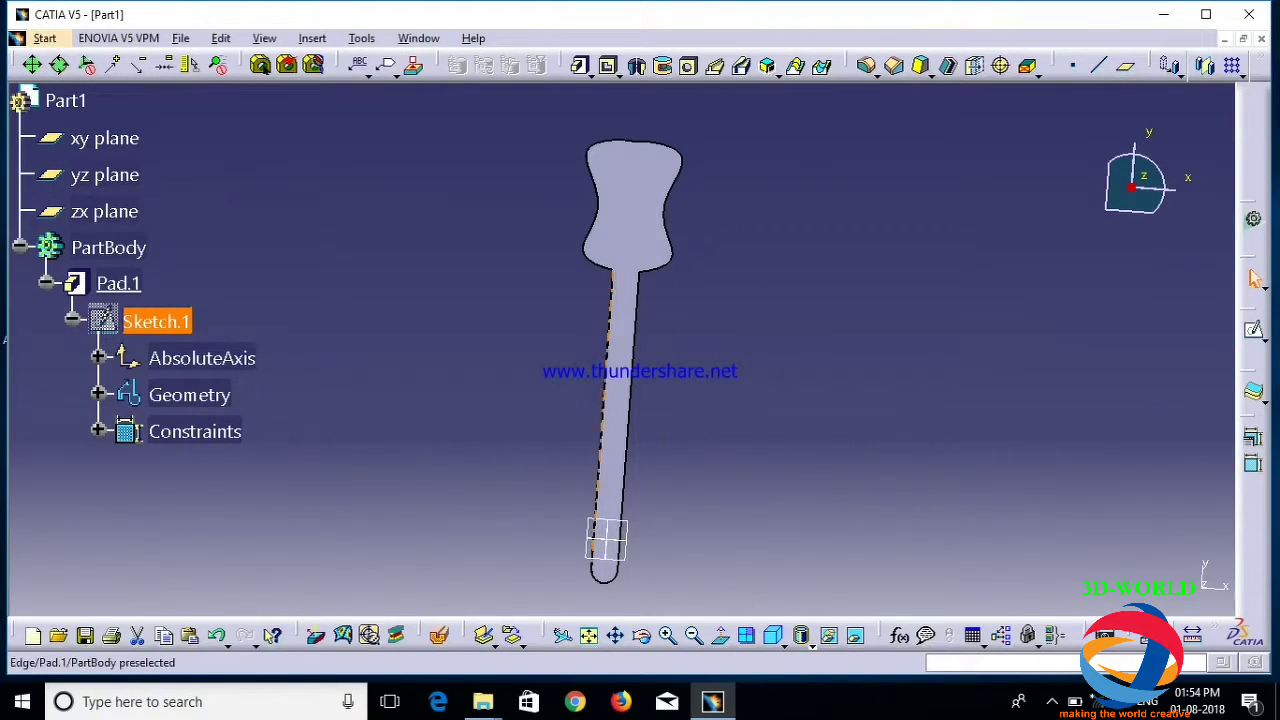
Reopen the pad's sketch, readjust the spline control point nearest the head's upper centre, and exit the sketch
left_click(643, 636)
mouse_move(630, 370)
left_mouse_down()
mouse_move(660, 484)
mouse_move(634, 394)
left_mouse_up()
double_click(156, 321)
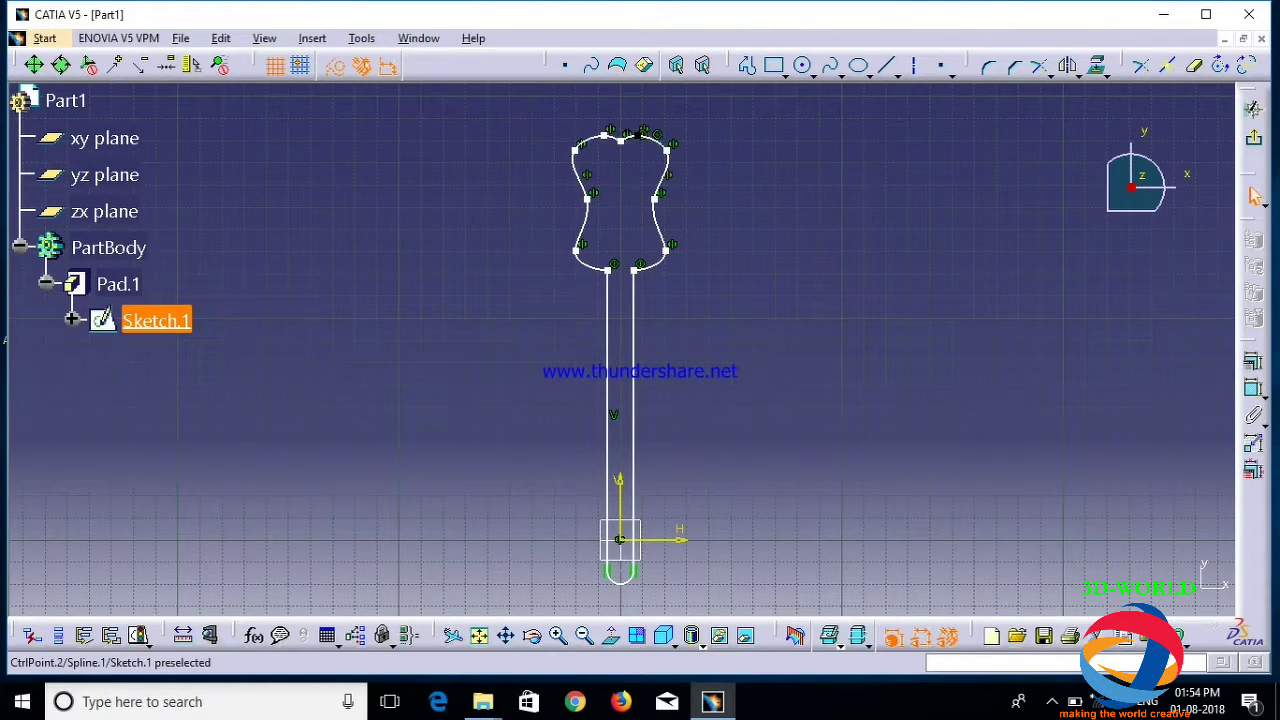
left_click(634, 140)
left_click(1253, 141)
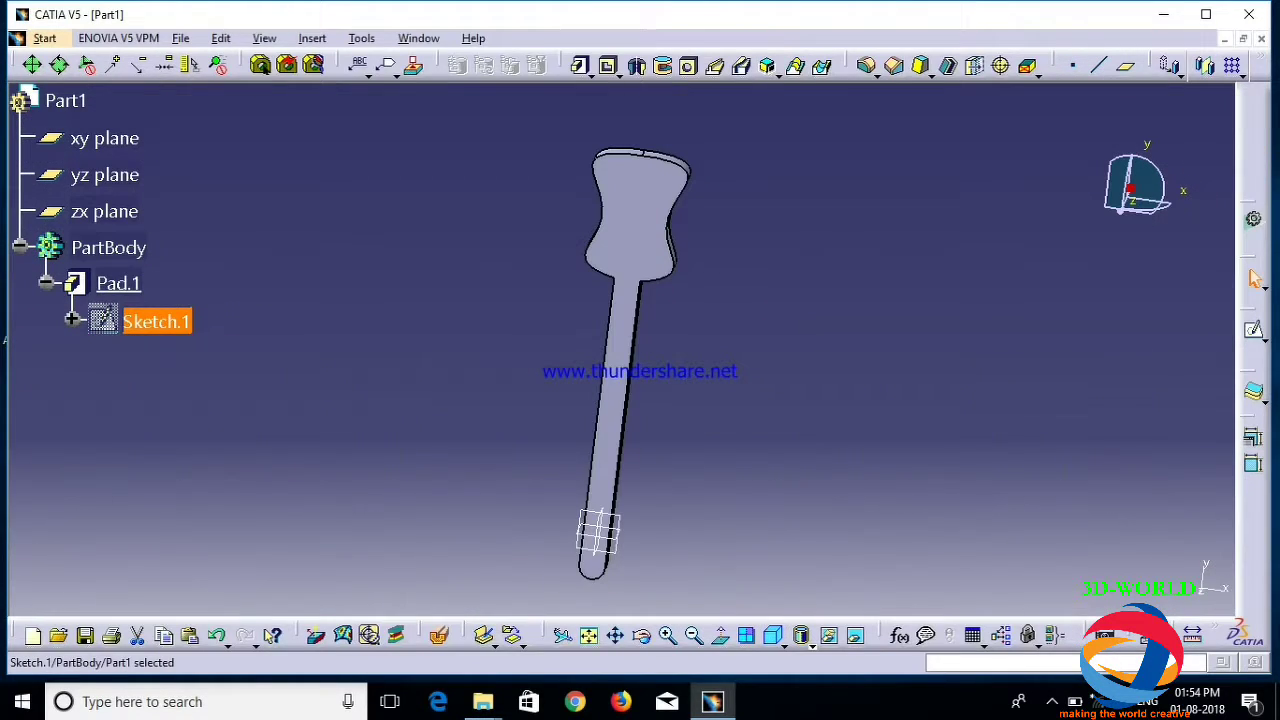
Open a new sketch on the front face of the pad
left_click(642, 636)
left_click_drag(690, 312, 660, 443)
left_click_drag(643, 636, 643, 636)
left_click_drag(470, 259, 824, 222)
left_click_drag(643, 636, 643, 636)
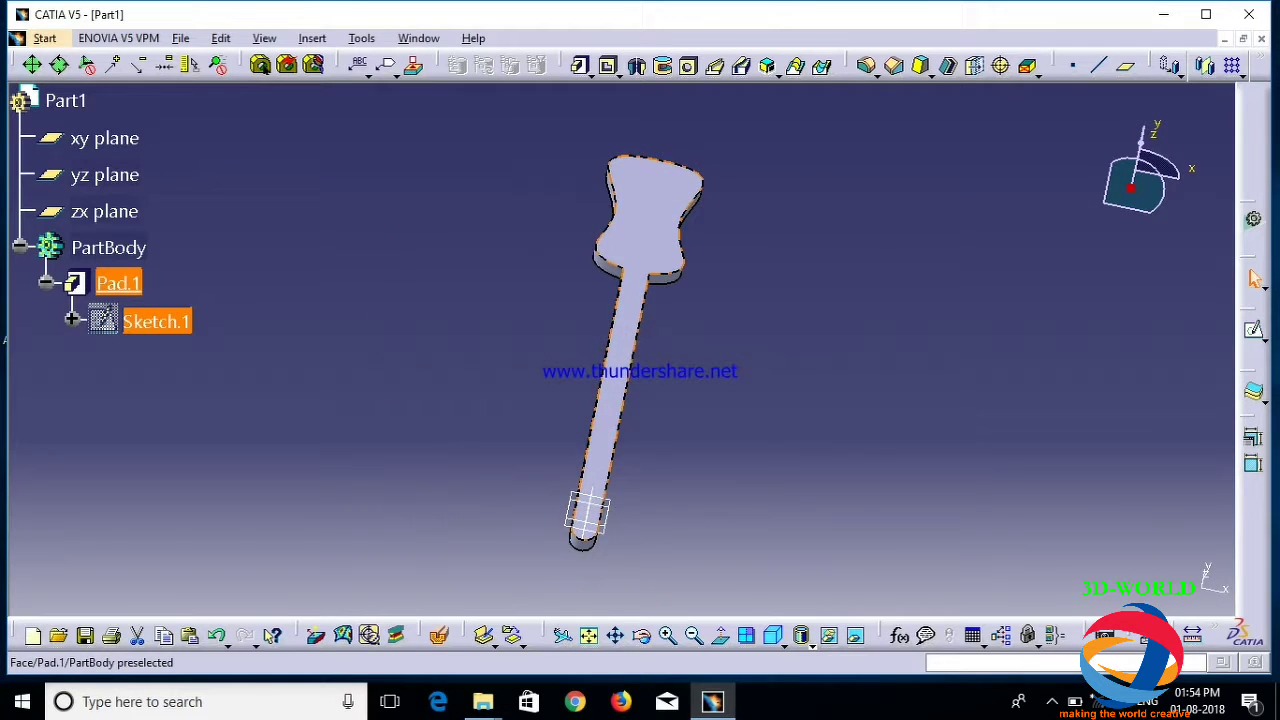
left_click(610, 371)
left_click(1254, 330)
Sketch a slot inside the handle: two vertical lines about 105 mm long and 7 mm apart, closed by tangent arcs at both ends
left_click(913, 65)
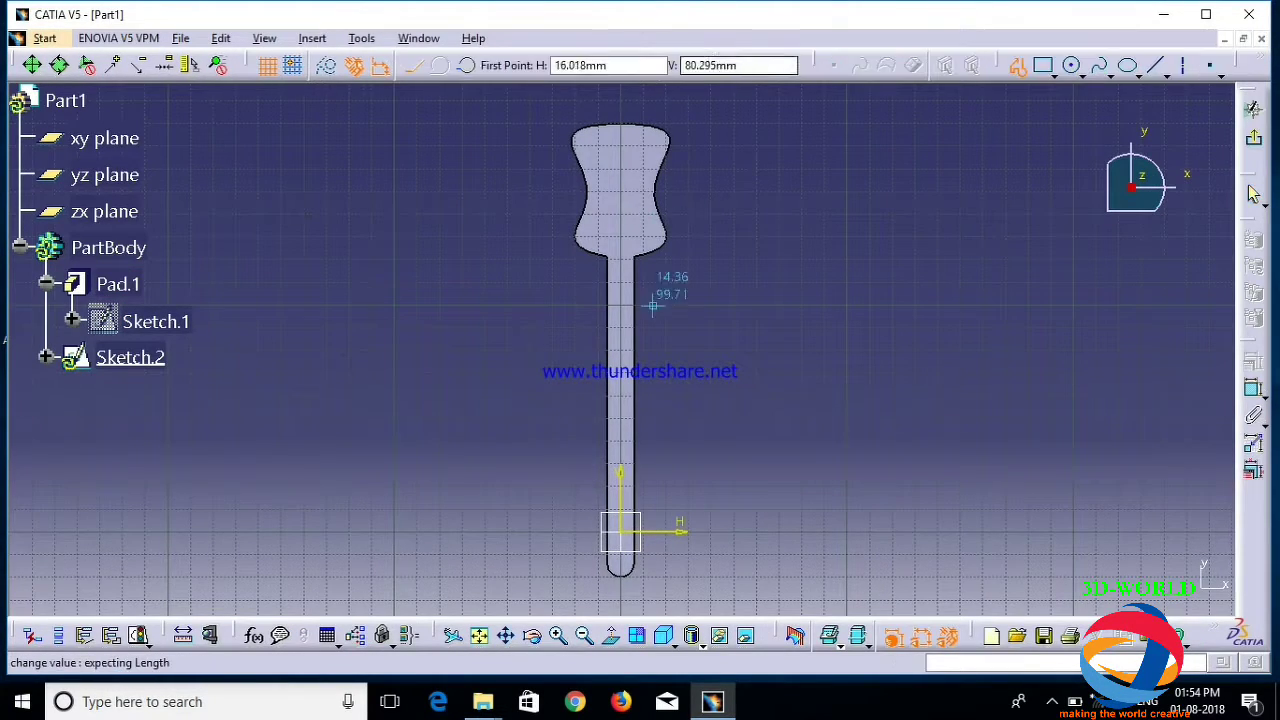
left_click(558, 636)
left_click(558, 636)
left_click(558, 636)
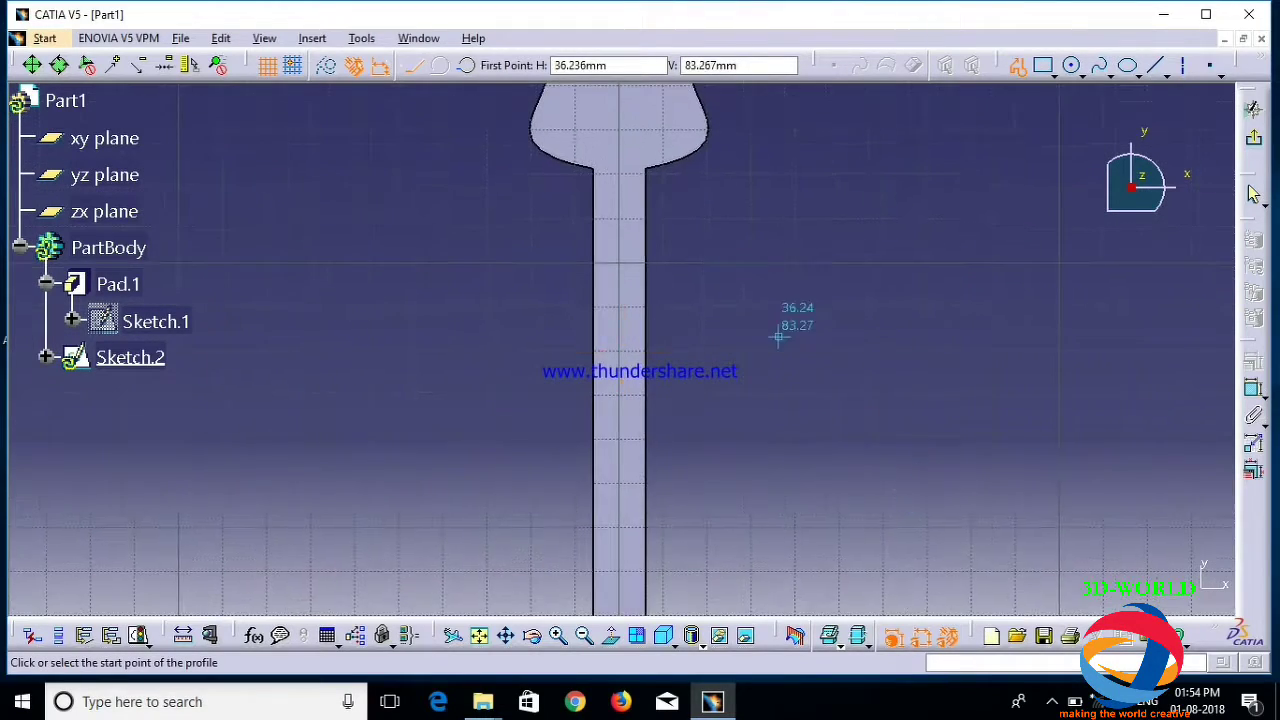
mouse_move(777, 337)
middle_mouse_down()
mouse_move(843, 163)
mouse_move(820, 200)
mouse_move(818, 250)
mouse_move(777, 263)
middle_mouse_up()
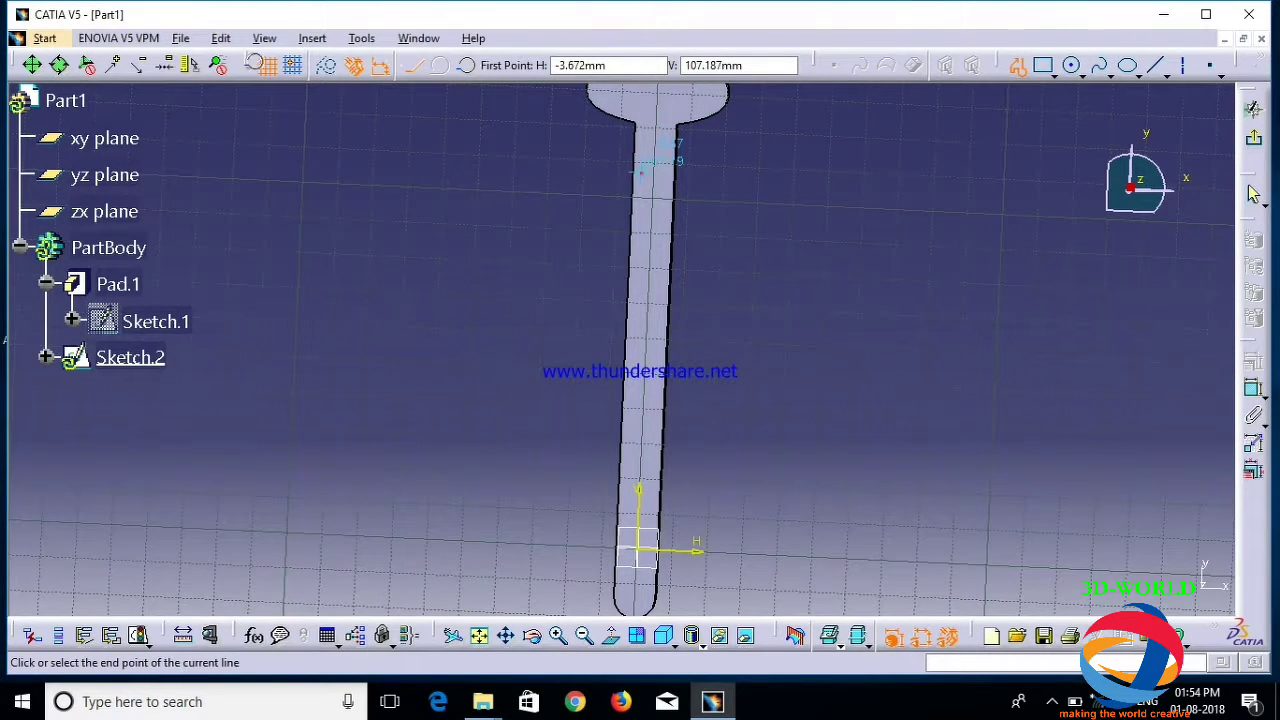
left_click(640, 168)
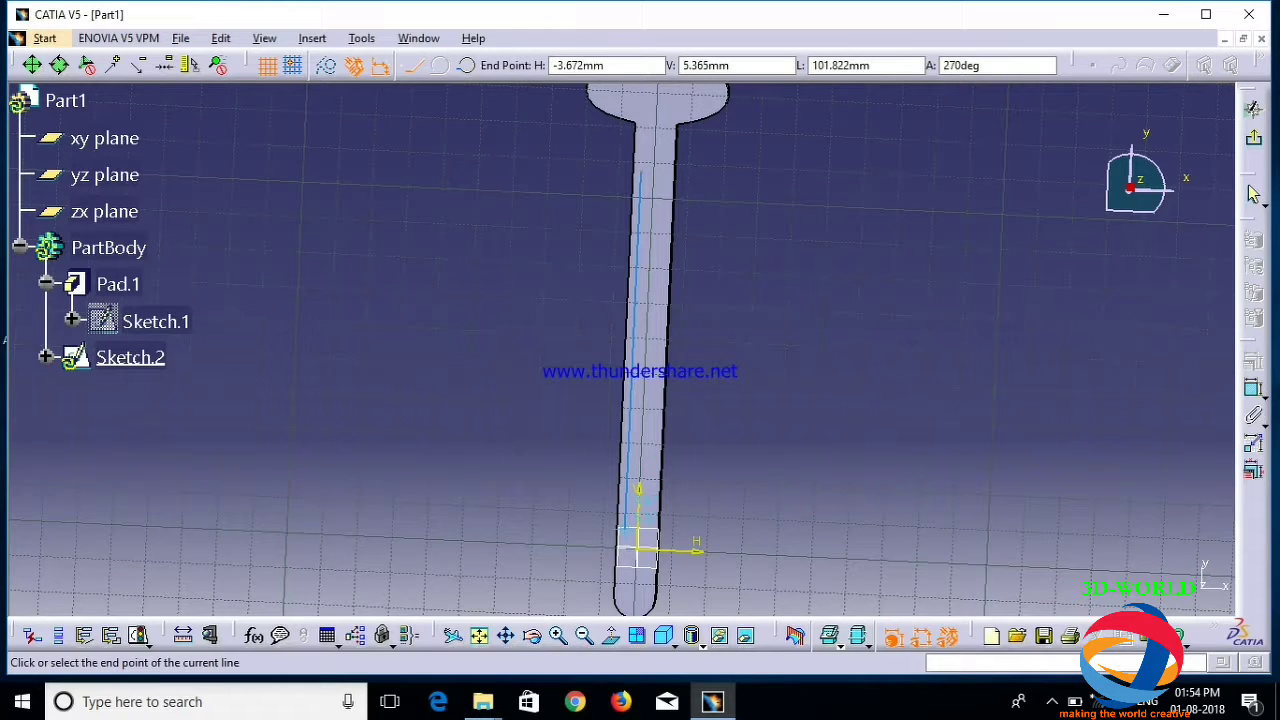
left_click(622, 541)
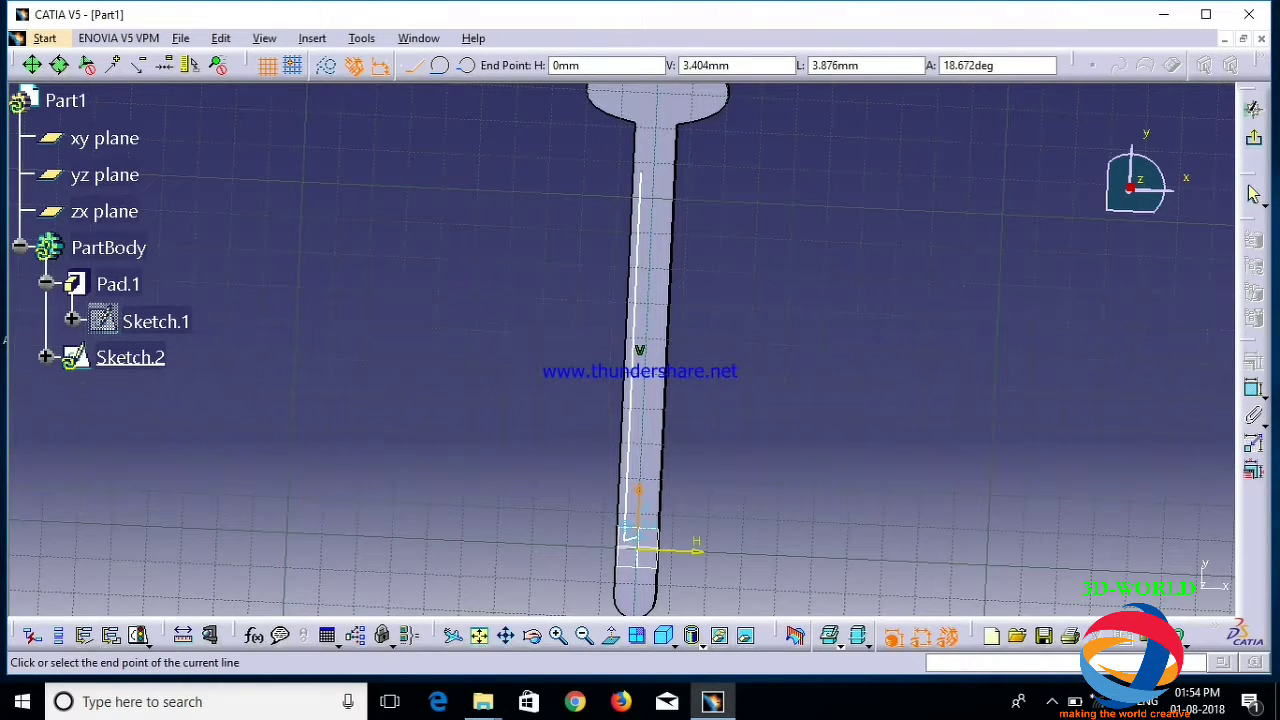
left_click(439, 65)
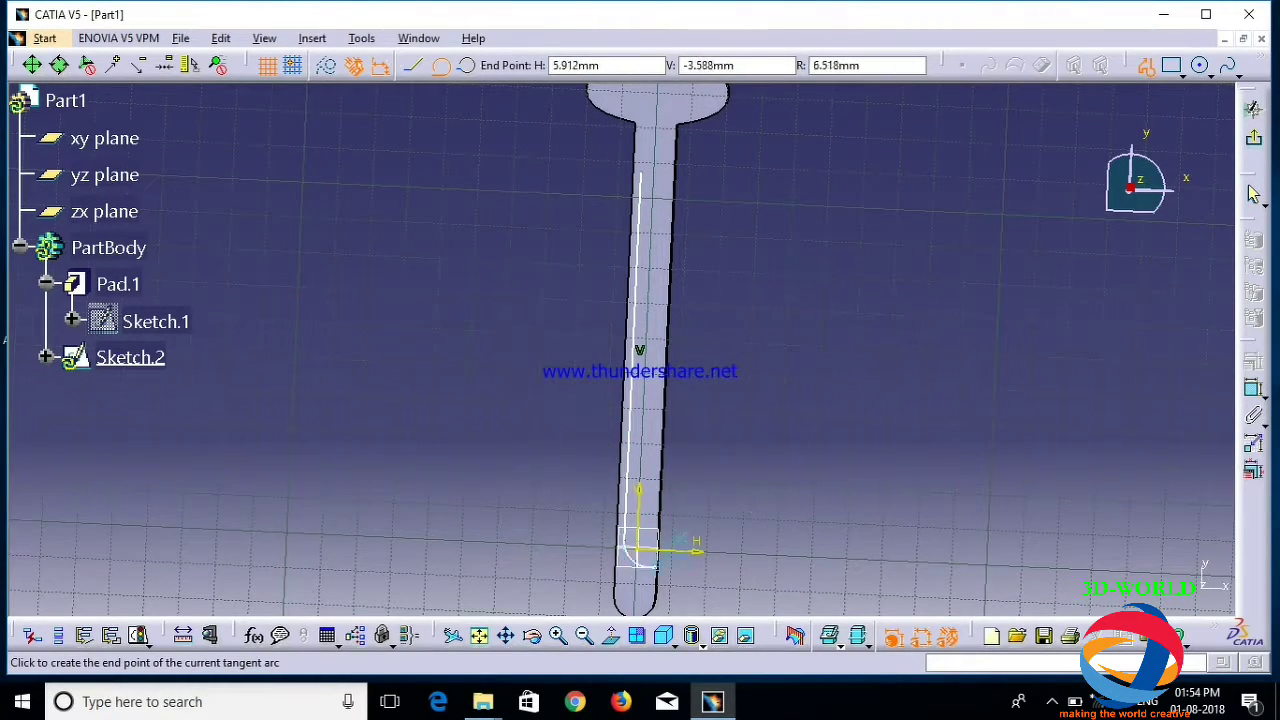
left_click(648, 540)
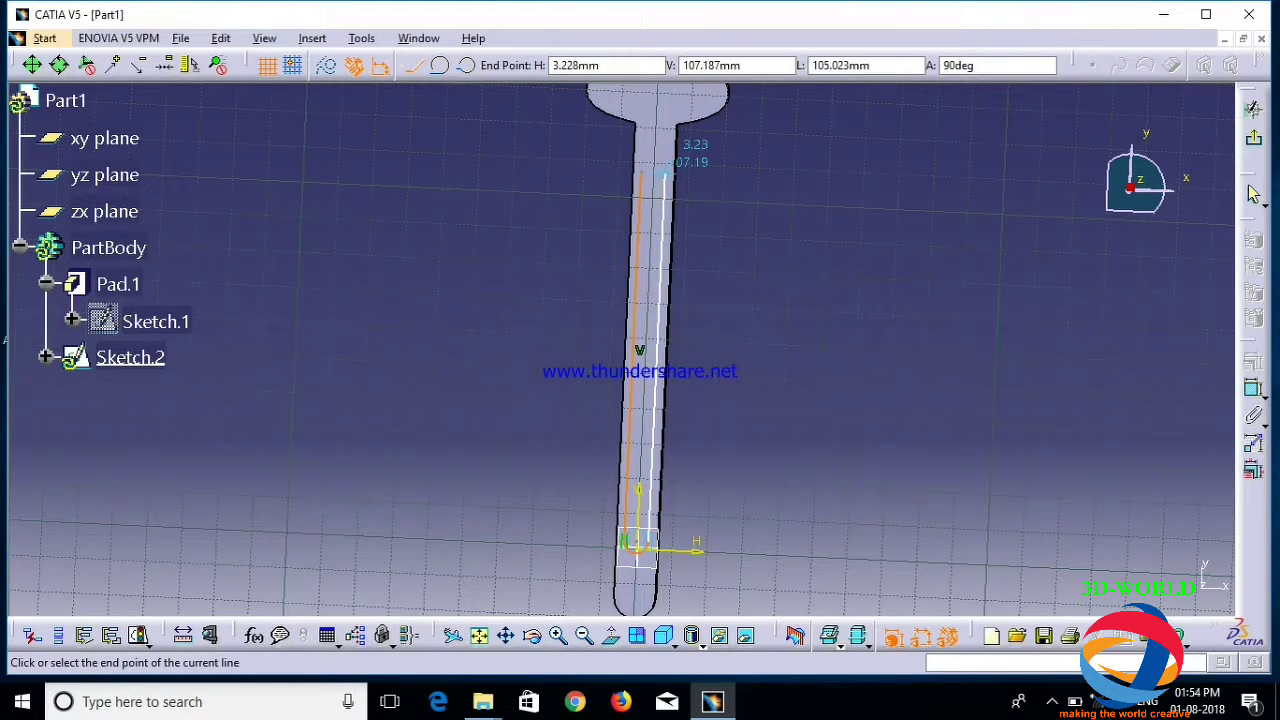
left_click(664, 175)
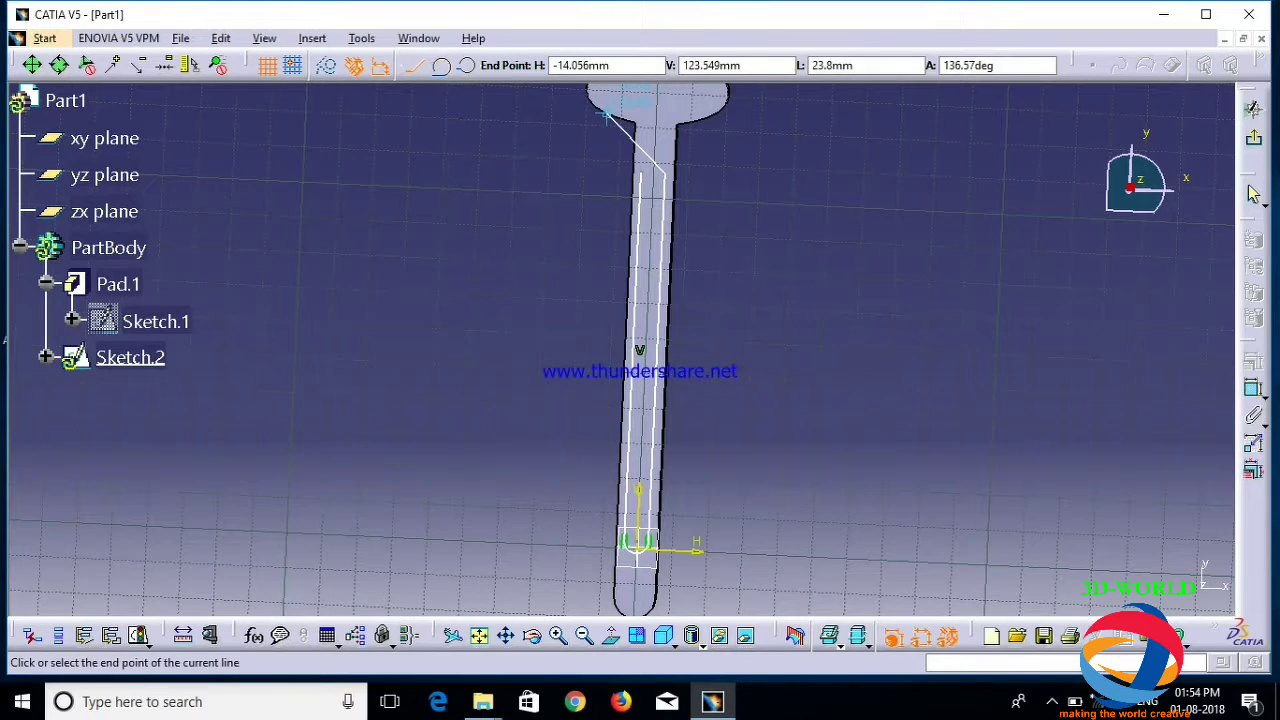
left_click(440, 65)
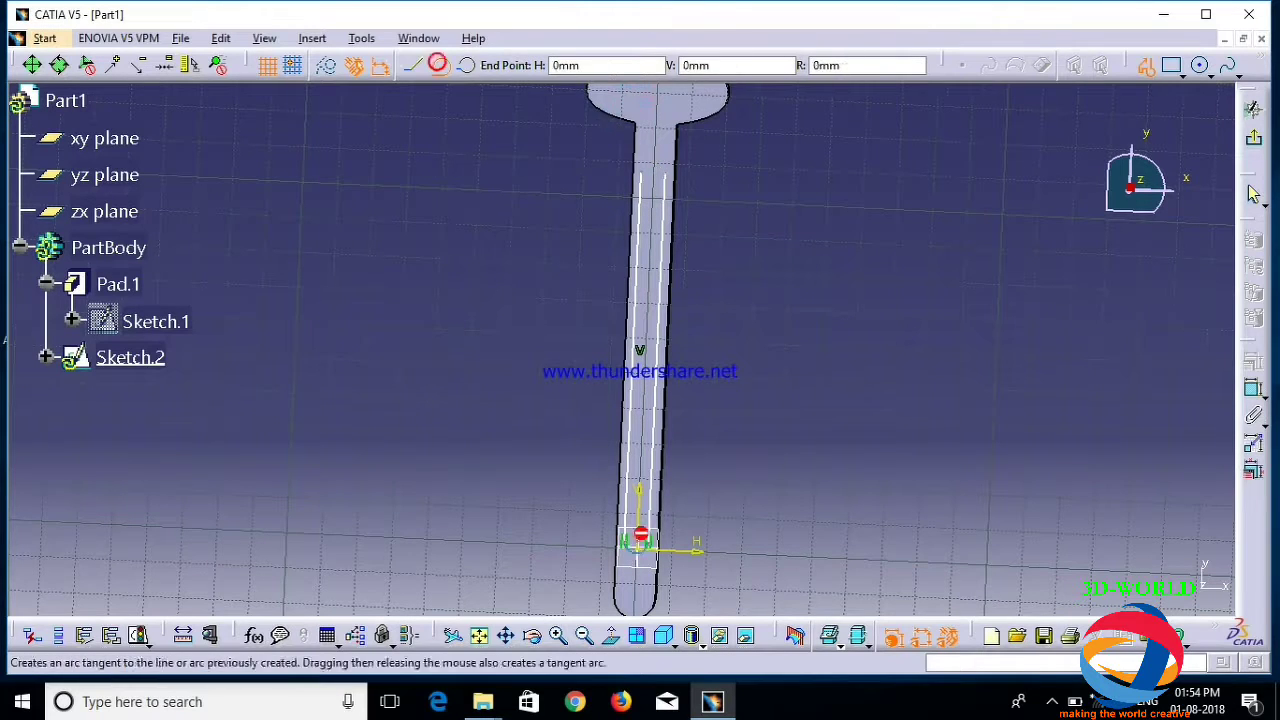
left_click(628, 162)
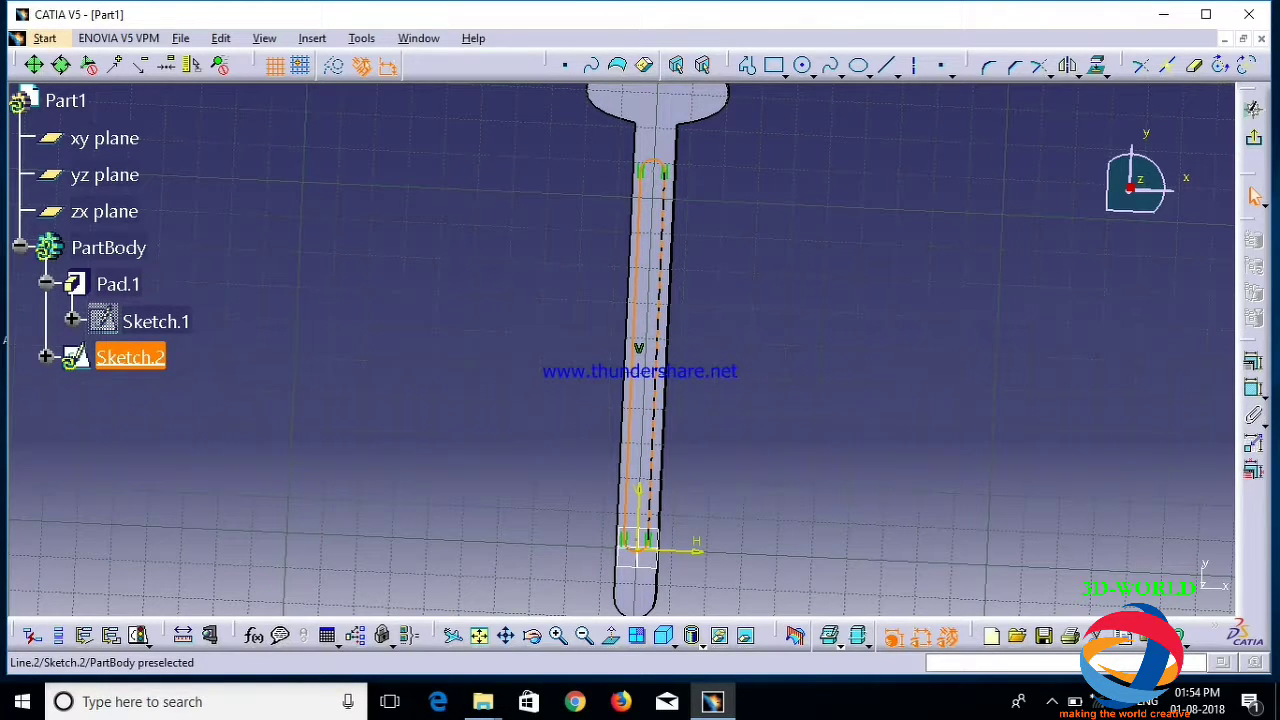
left_click(735, 382)
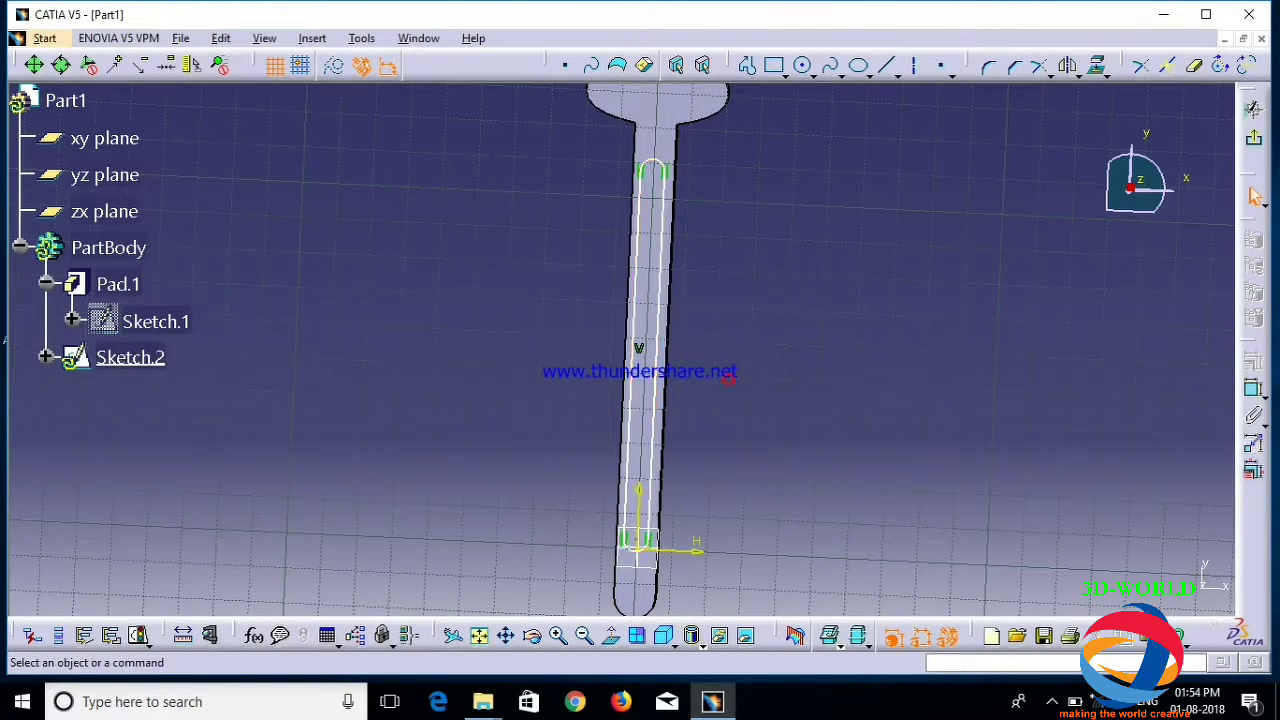
Exit the sketch and cut the slot profile into the handle as a 5 mm deep pocket
left_click(1254, 138)
left_click(1253, 108)
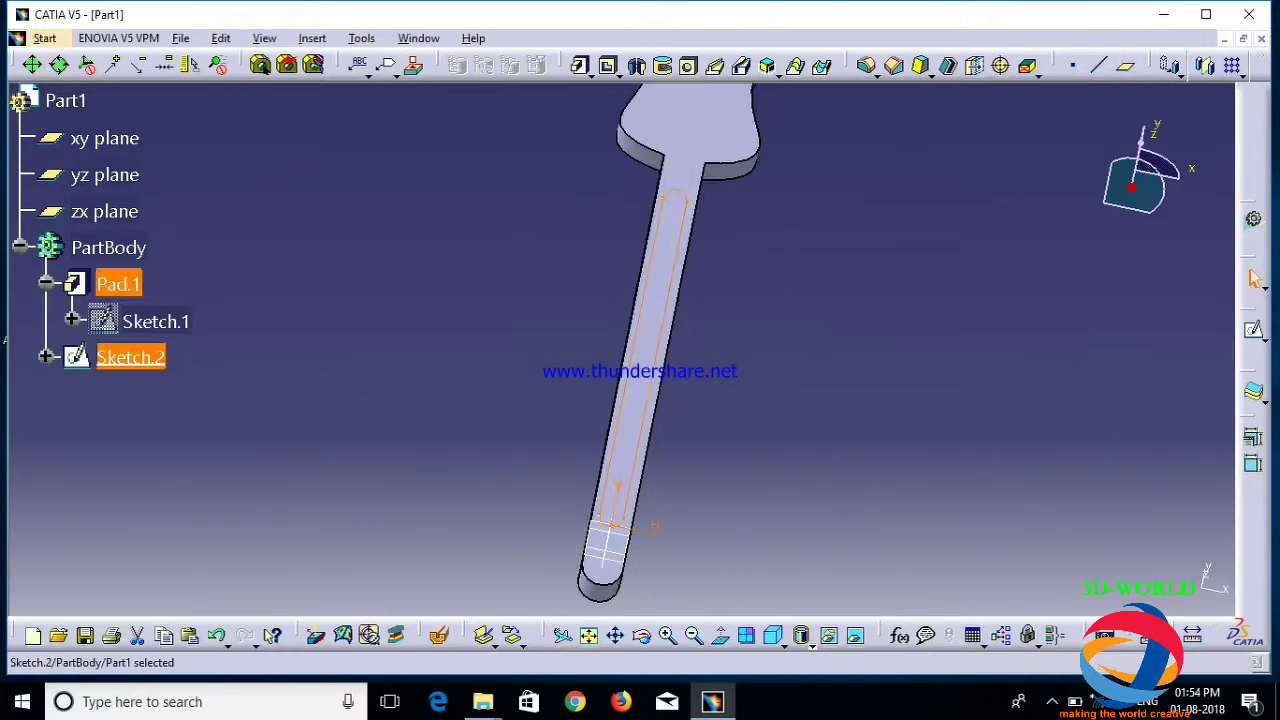
left_click(609, 65)
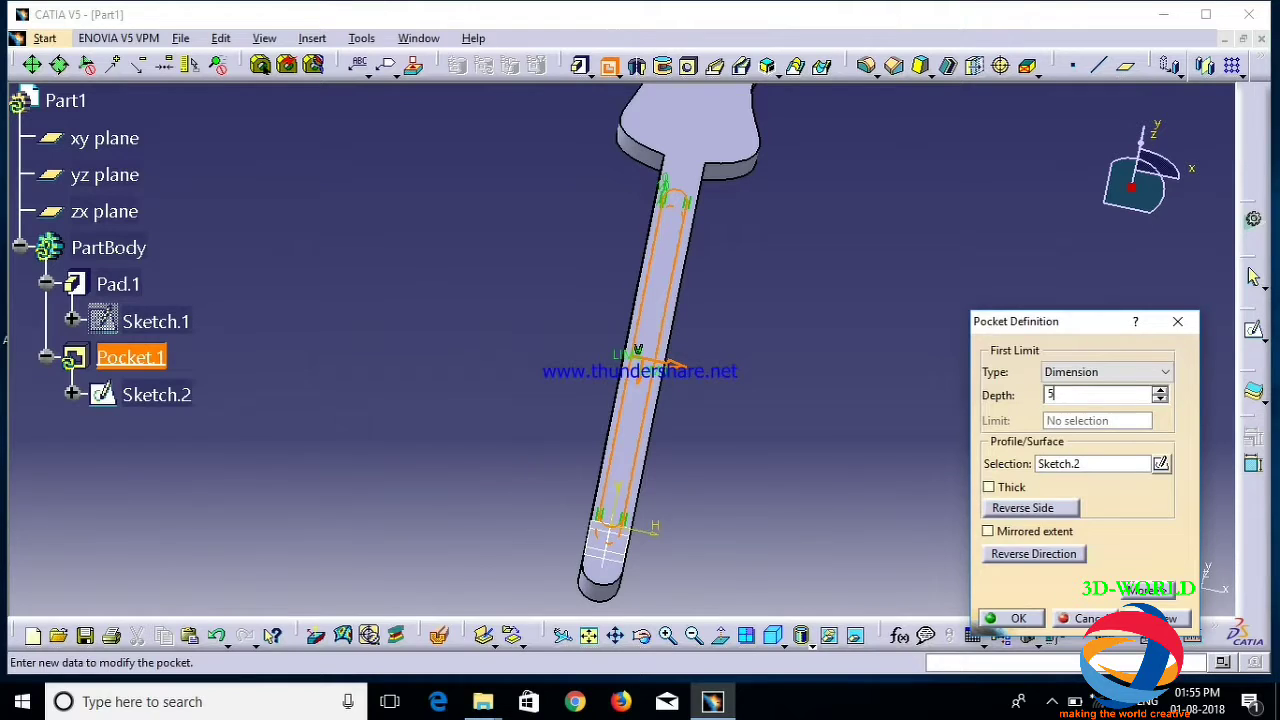
type("5")
key("Return")
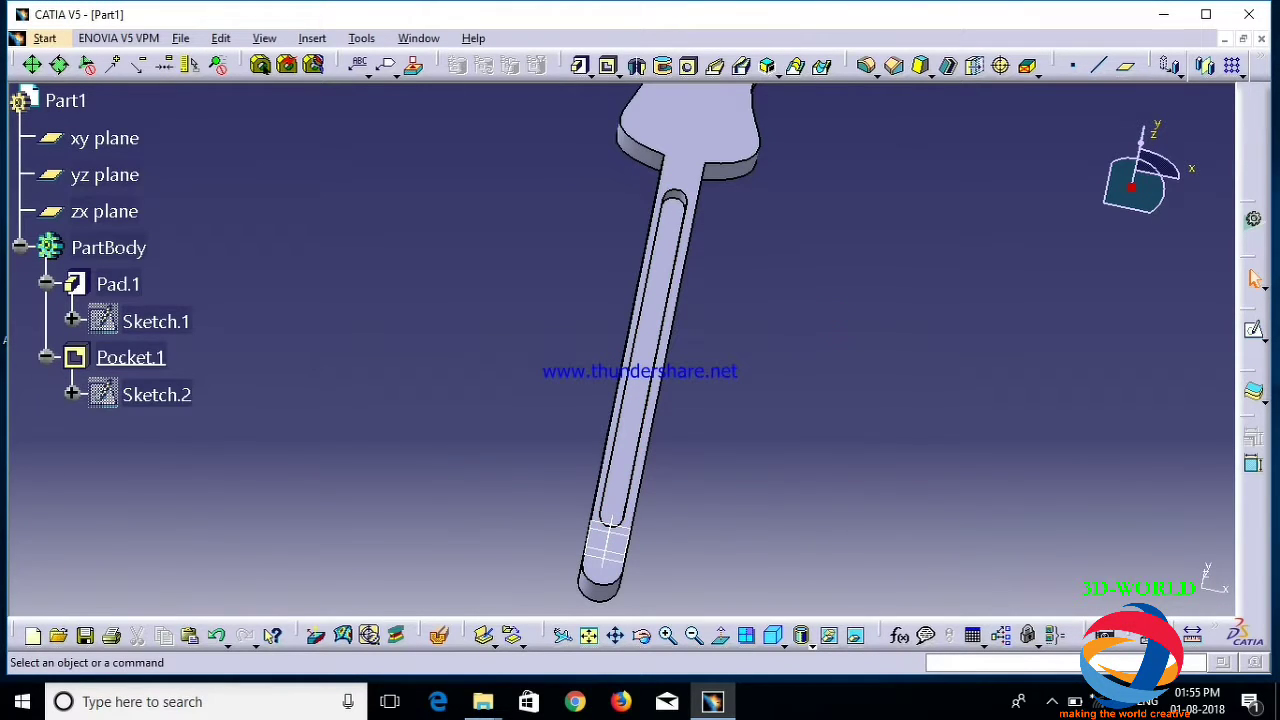
Set the slot pocket's depth to 2 mm
double_click(130, 357)
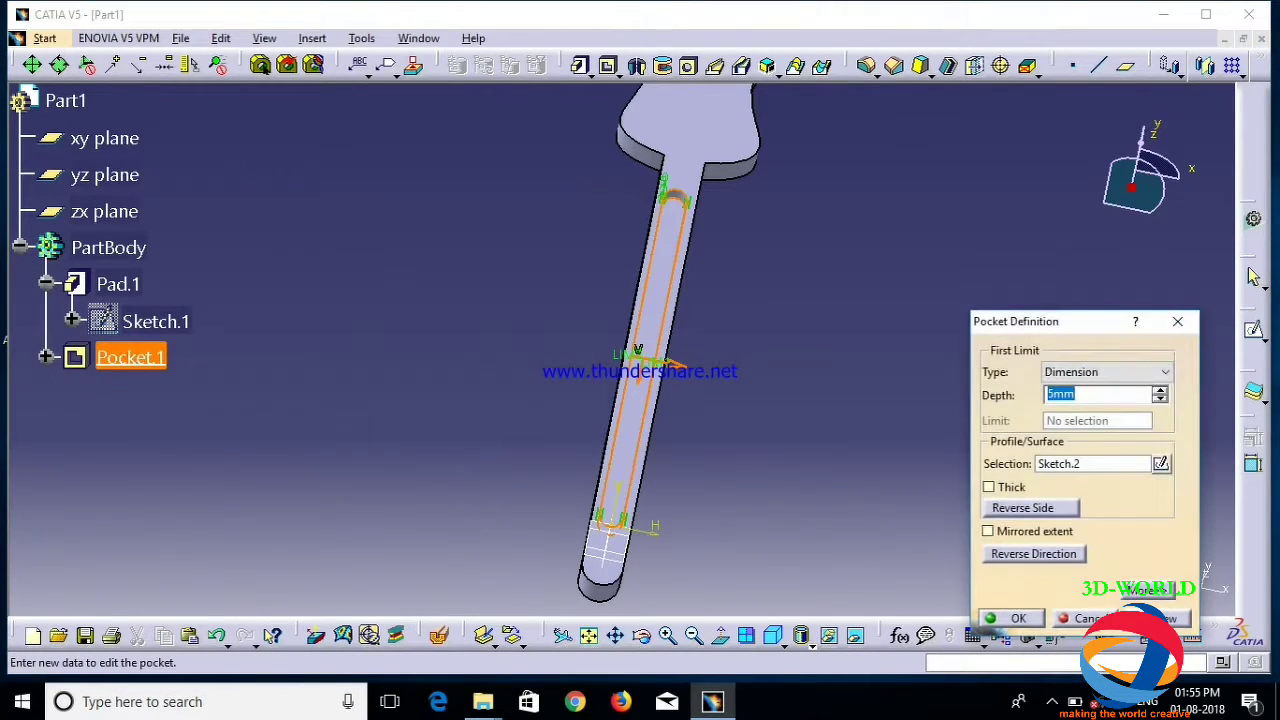
type("2")
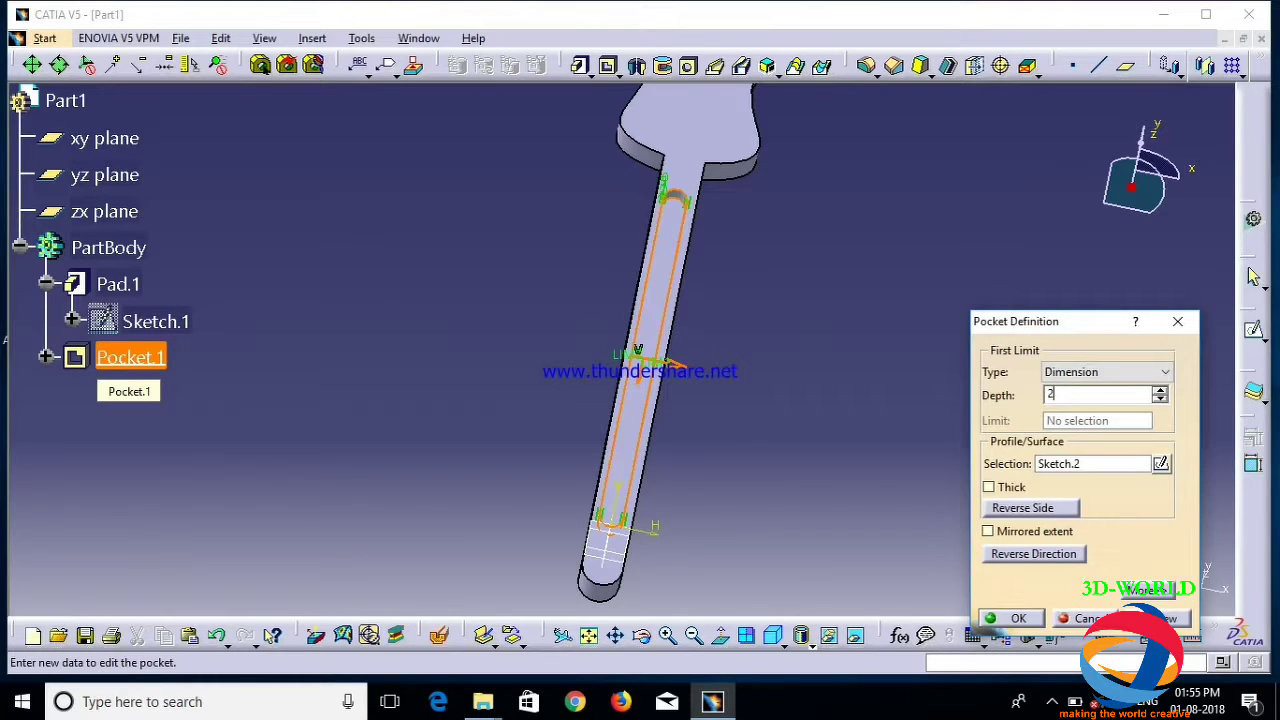
key("Return")
left_click(850, 498)
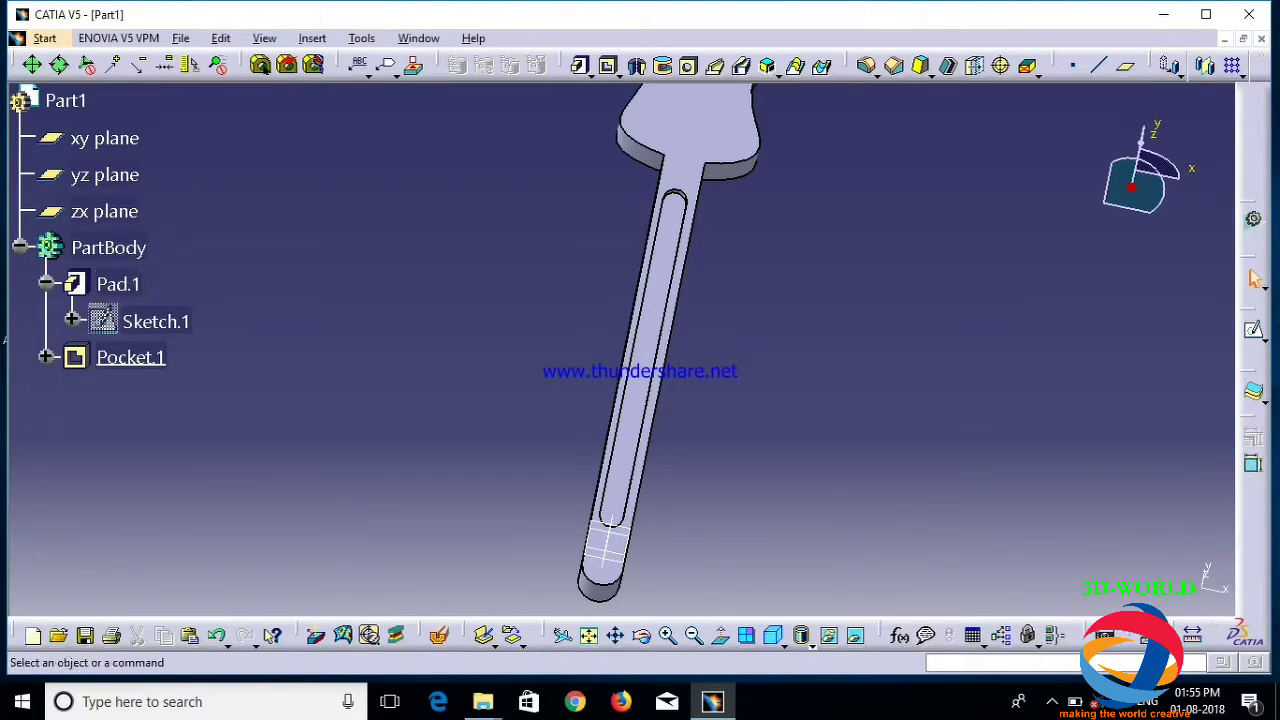
On the pad's front face, sketch a circle of about 2.9 mm radius on the V axis between the slot and the handle's rounded end
left_click(599, 591)
left_click(672, 588)
left_click(603, 570)
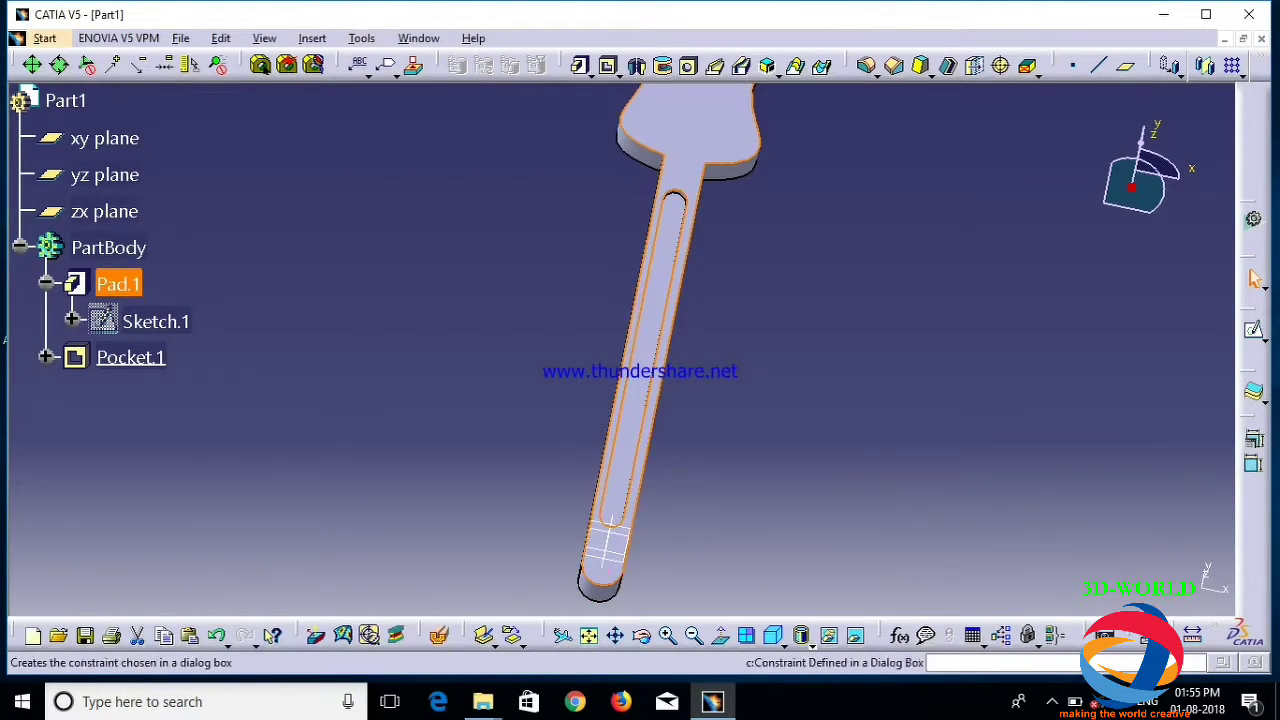
left_click(1254, 331)
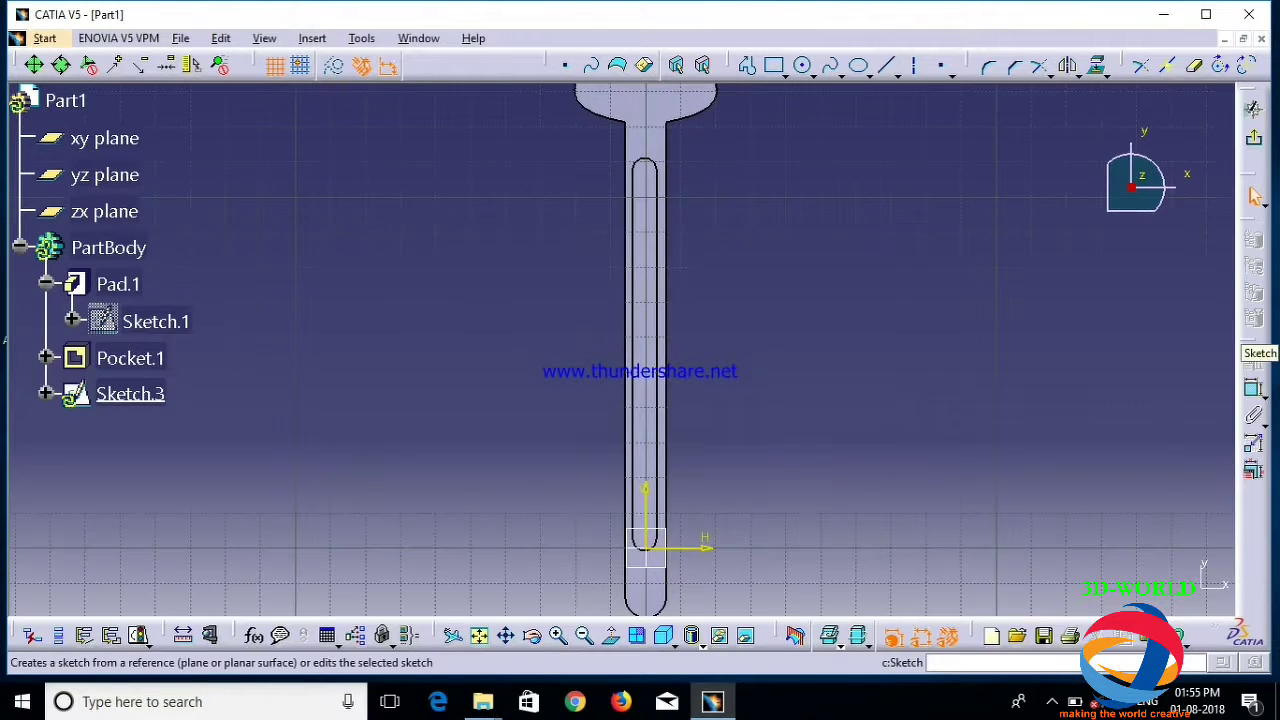
left_click(802, 65)
middle_click_drag(756, 331, 763, 256)
left_click(652, 506)
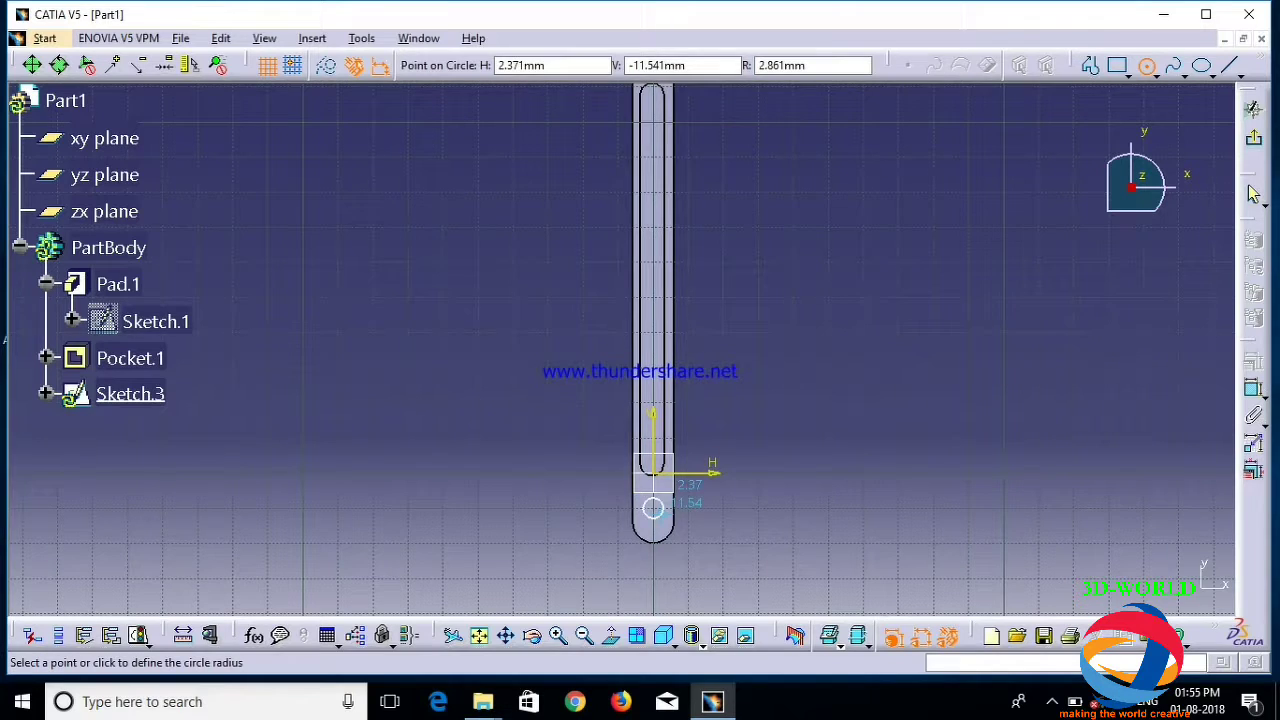
left_click(659, 501)
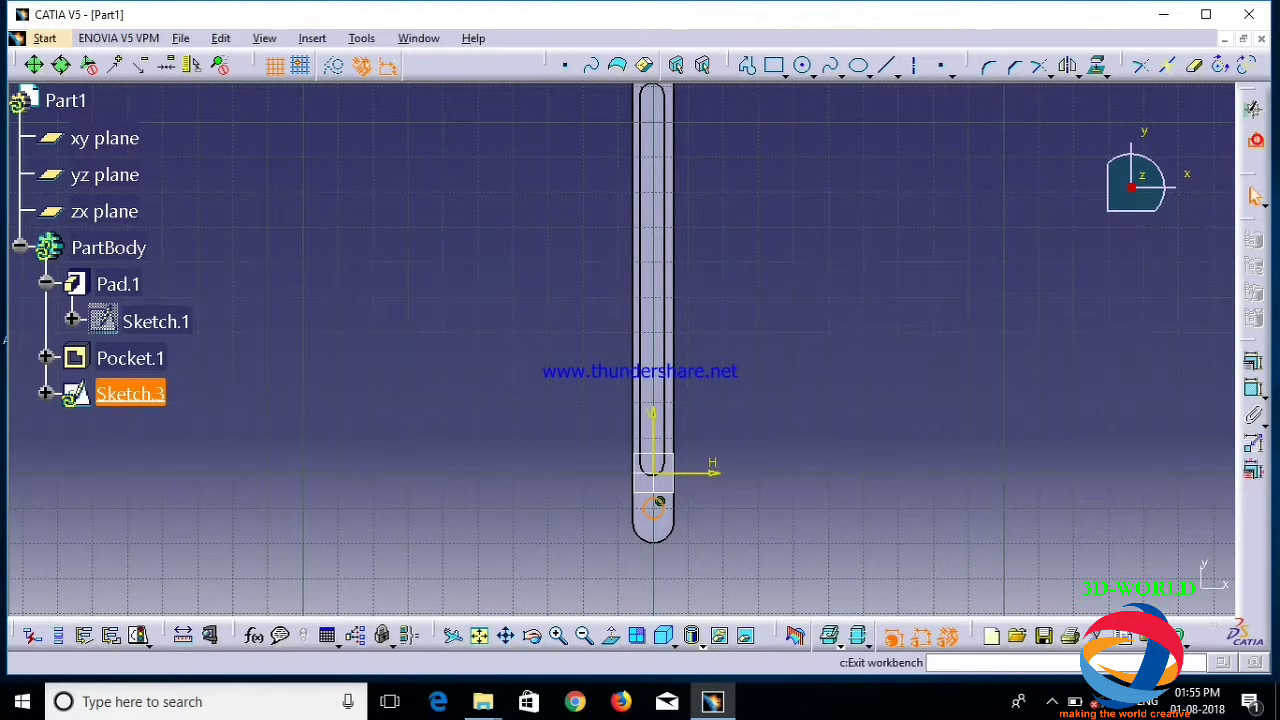
Exit the sketch and cut the circle as a pocket to form a hole near the handle's rounded end
left_click(1254, 138)
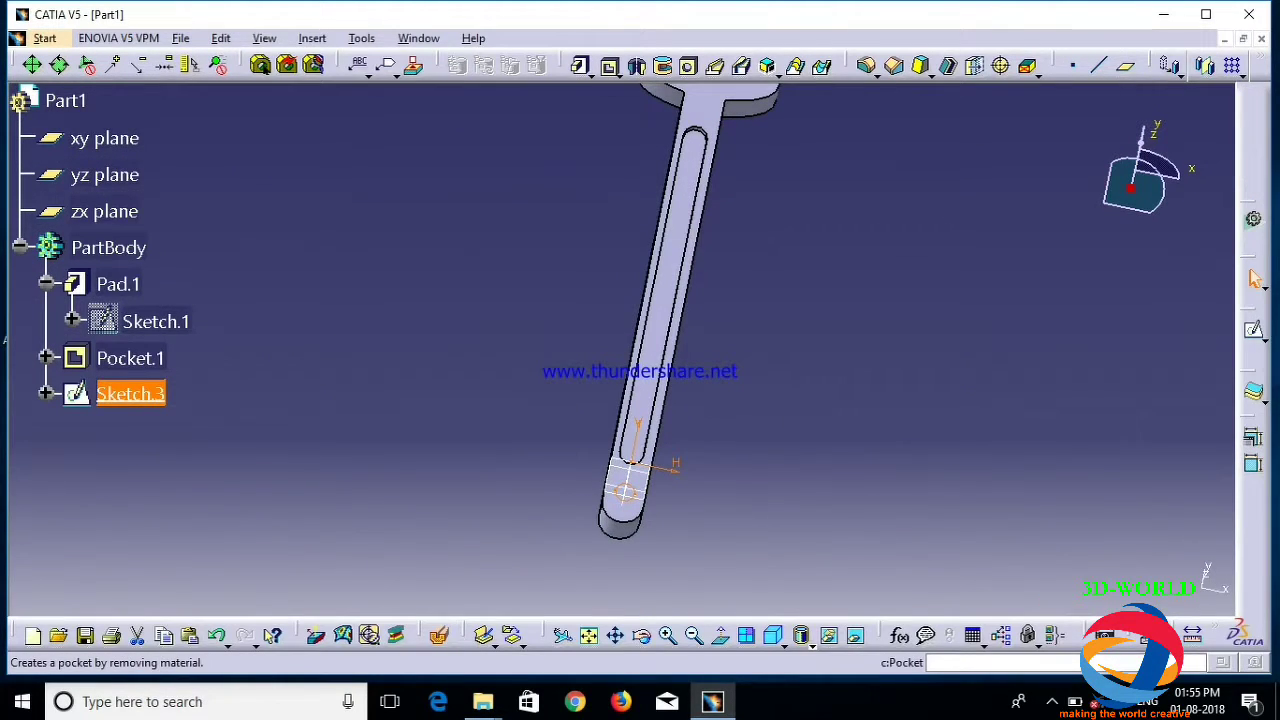
left_click(609, 65)
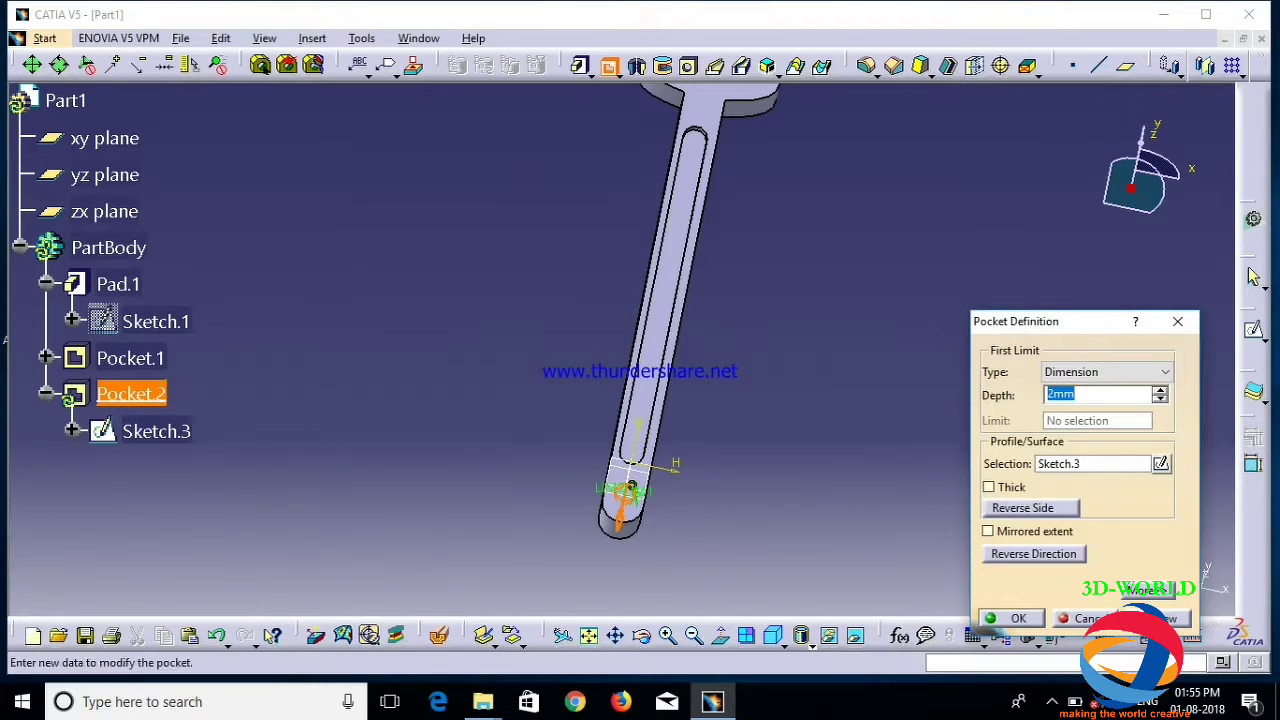
key("Return")
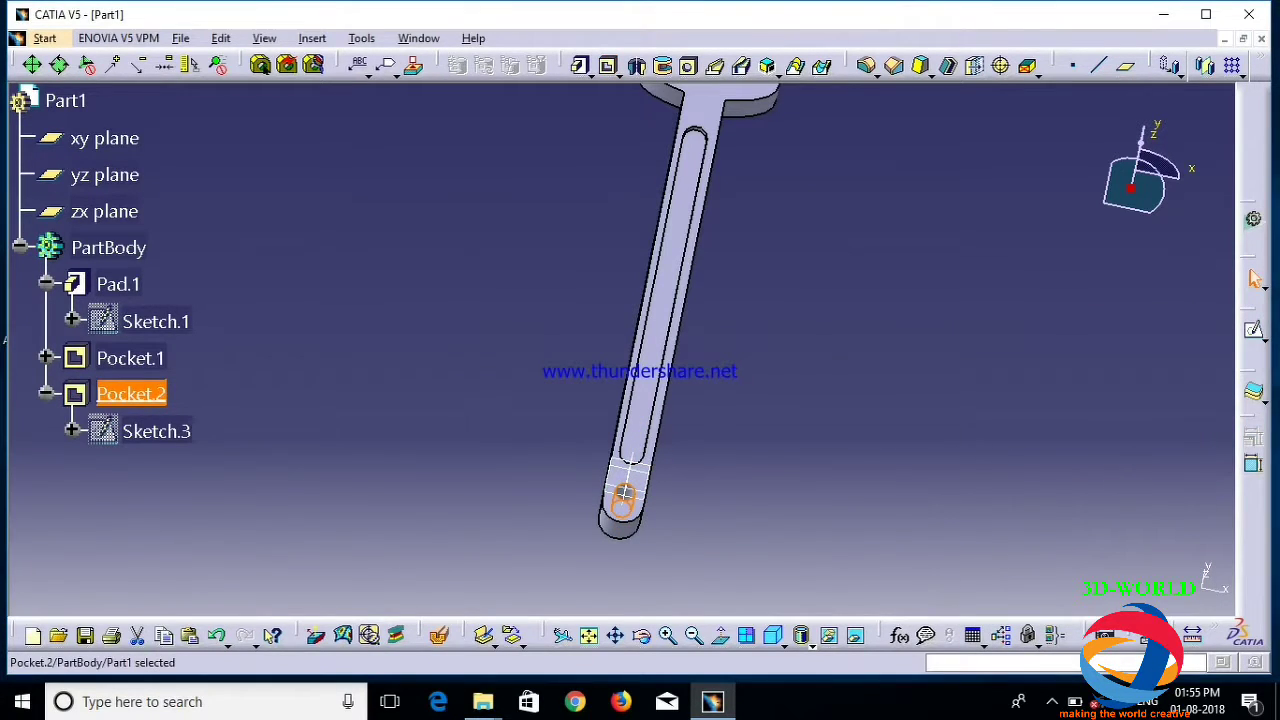
left_click(800, 520)
Examine the end hole, handle slot and head of the part from several angles
left_click(669, 636)
left_click(669, 636)
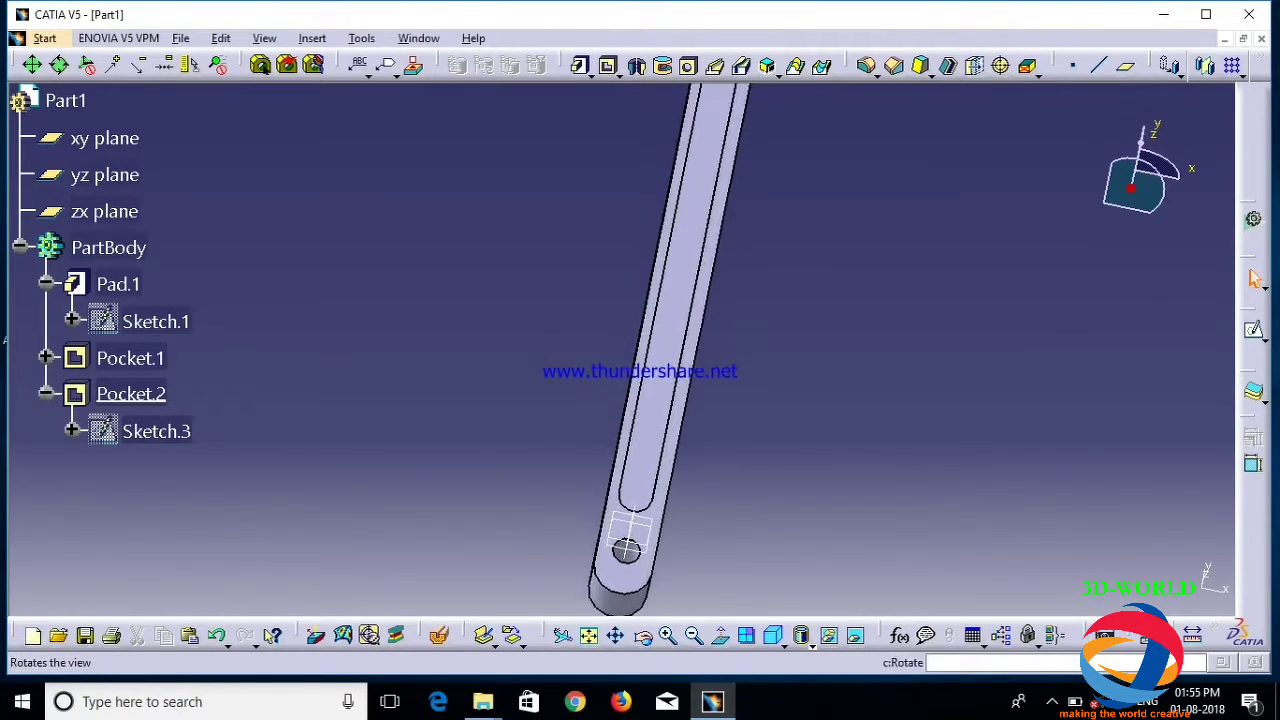
left_click(643, 636)
left_click_drag(660, 510, 672, 485)
left_click(696, 636)
mouse_move(640, 440)
middle_mouse_down("ctrl")
mouse_move(640, 360)
mouse_move(640, 500)
mouse_move(640, 442)
middle_mouse_up("ctrl")
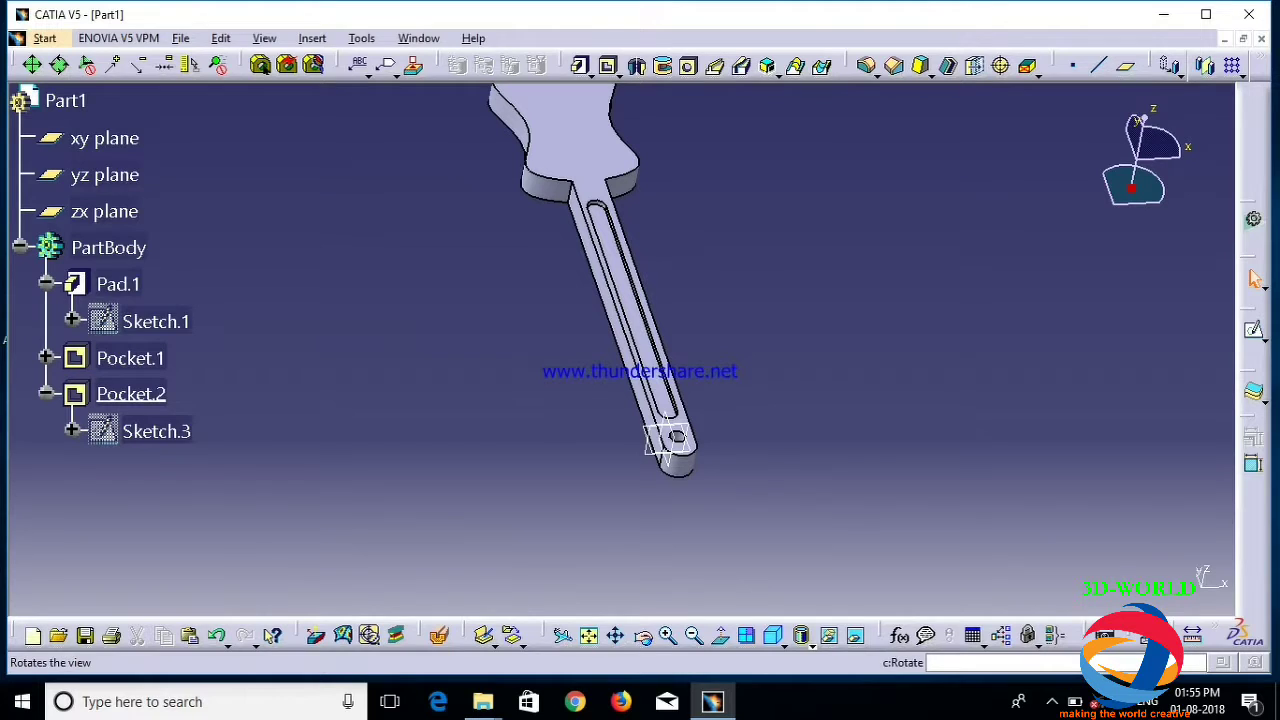
left_click(643, 636)
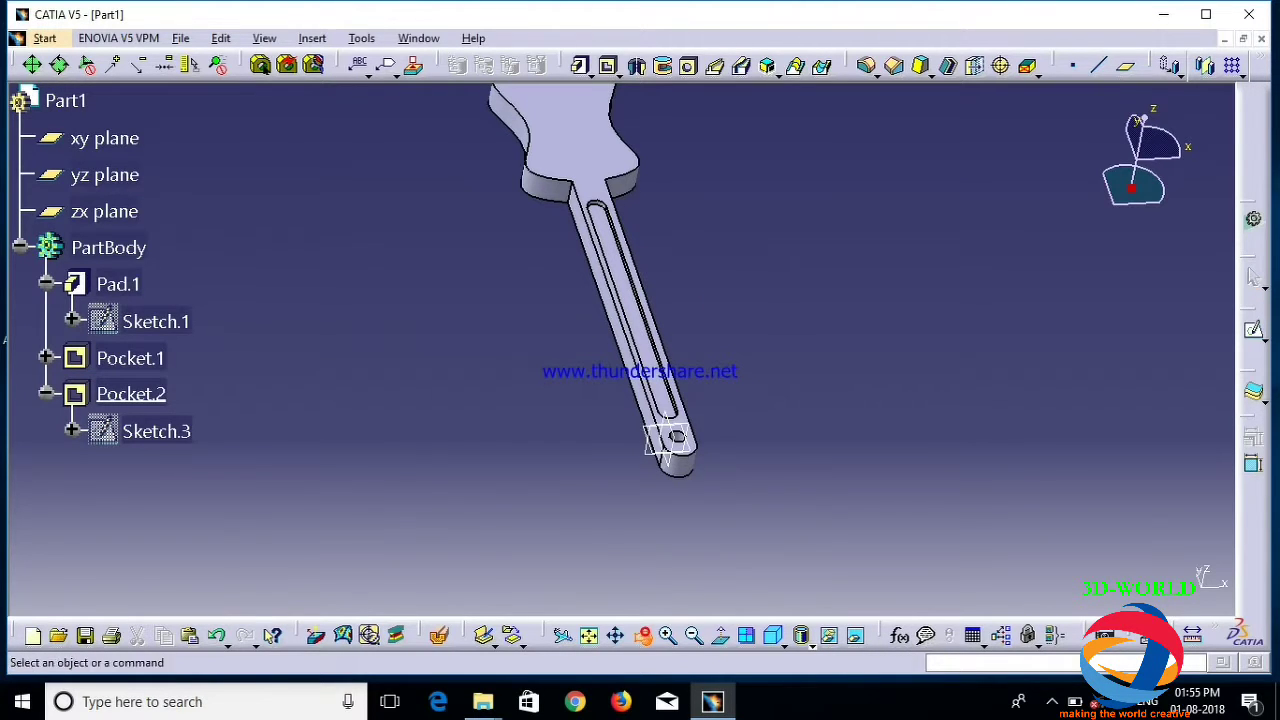
left_click_drag(655, 192, 683, 133)
middle_click_drag(680, 134, 630, 330)
middle_click_drag(758, 254, 590, 527)
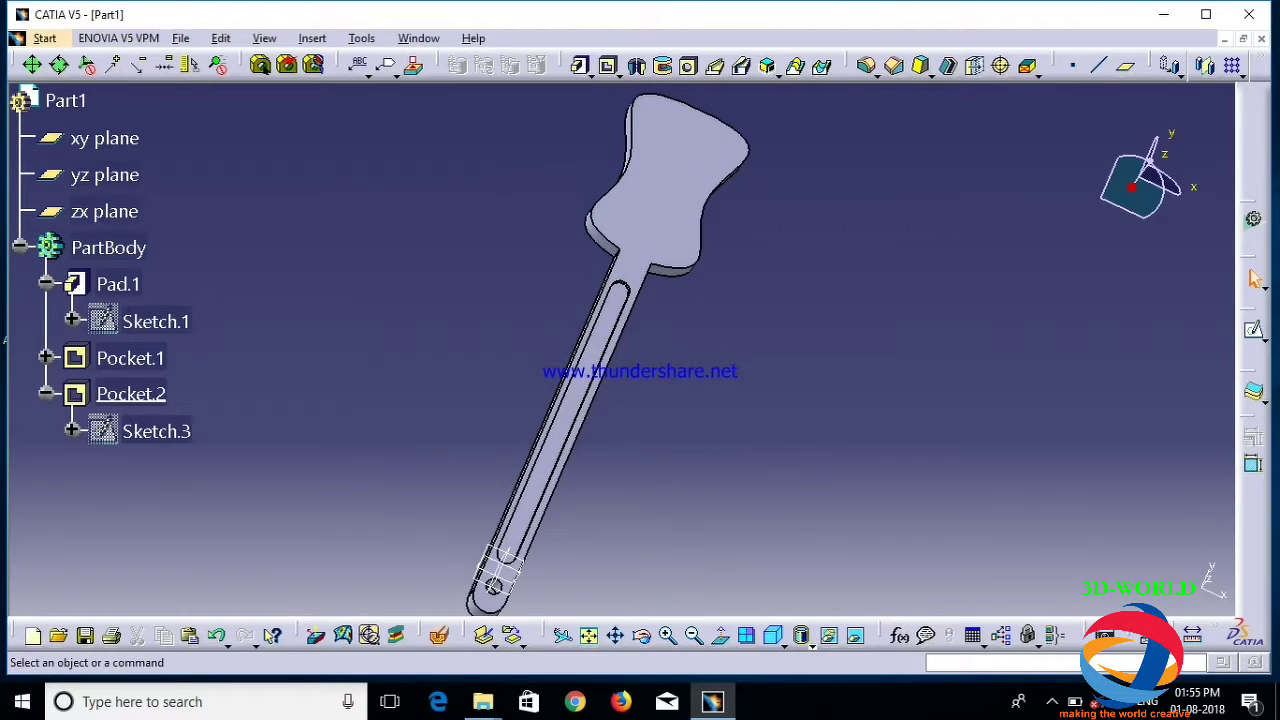
Set the pad's fill colour to tan
right_click(120, 284)
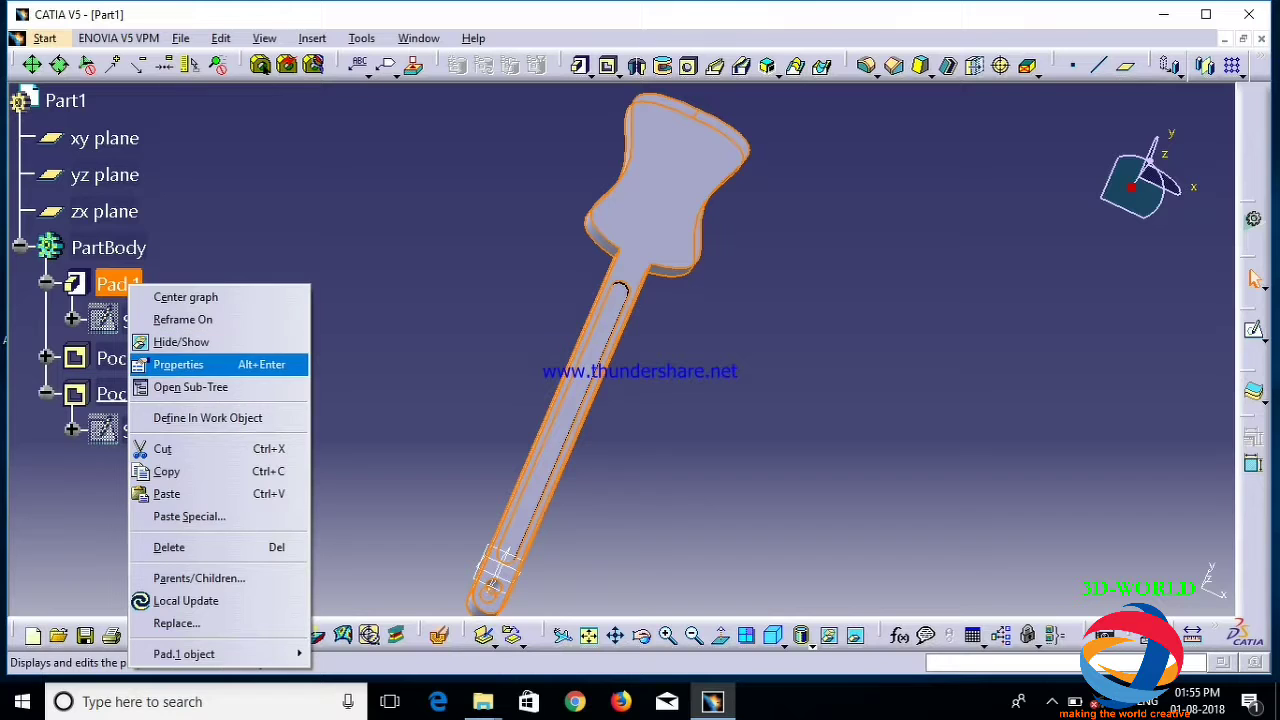
left_click(178, 364)
left_click(614, 257)
left_click(635, 523)
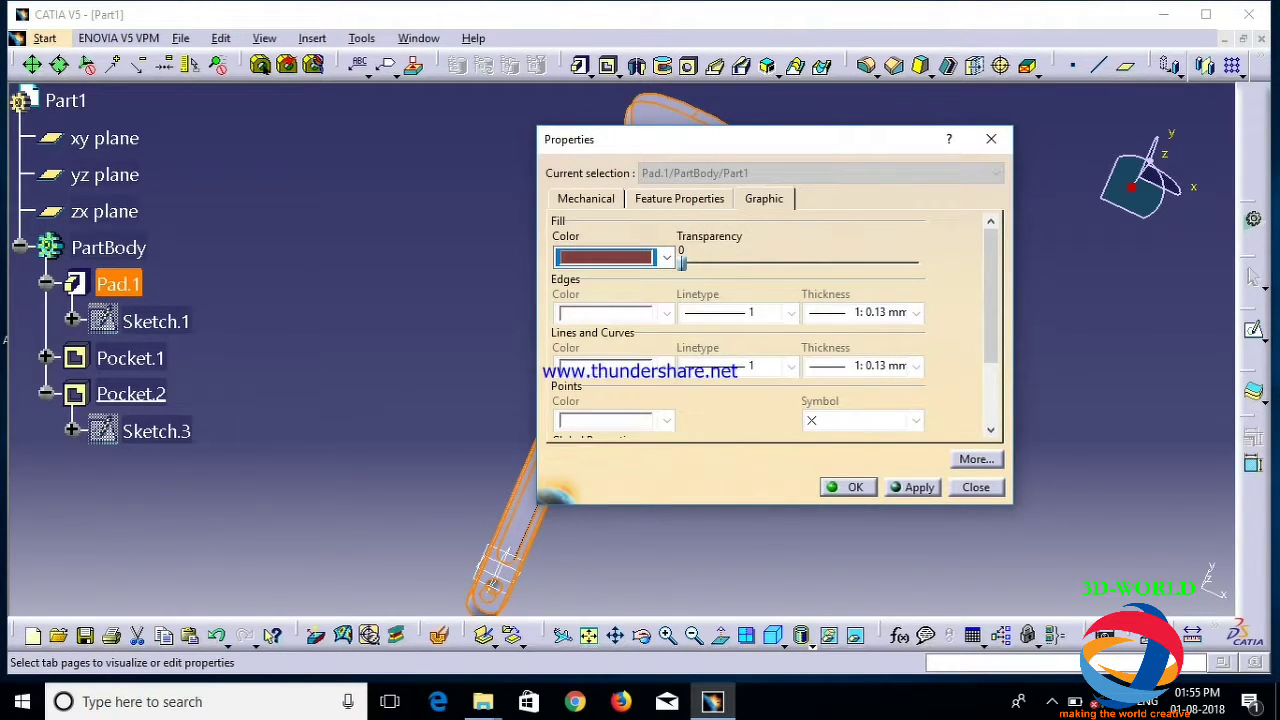
left_click(614, 257)
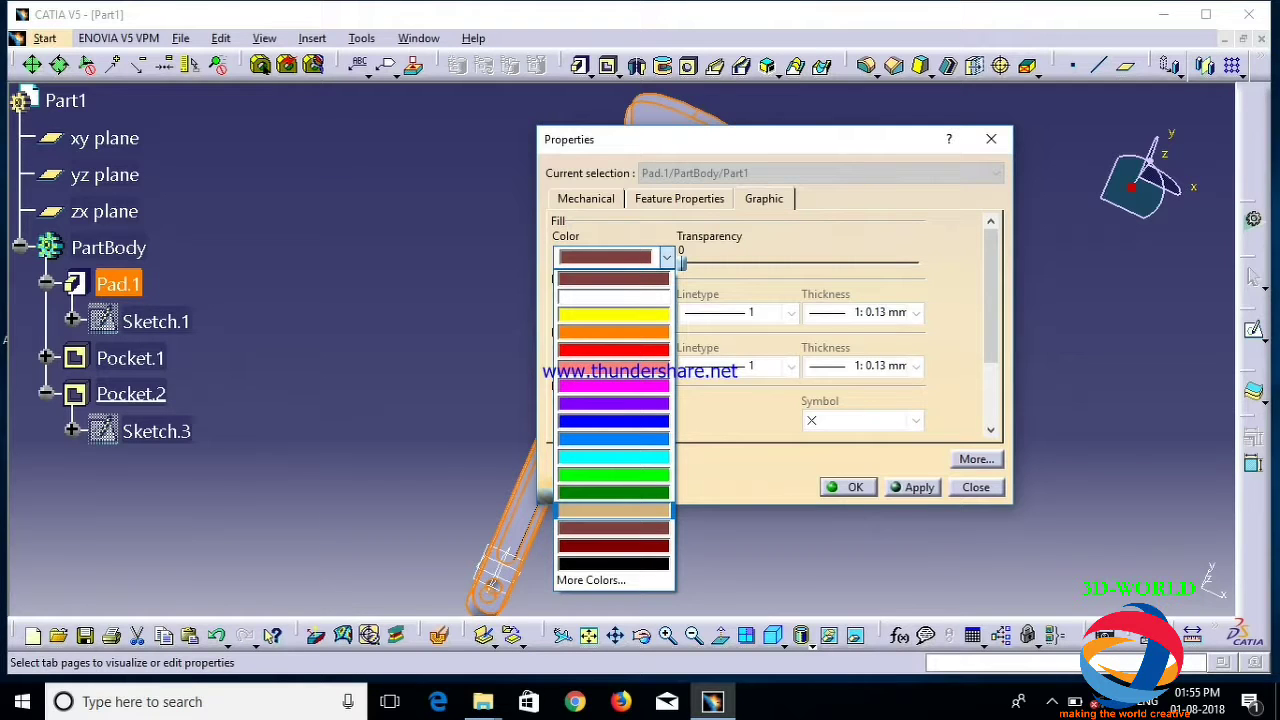
left_click(624, 508)
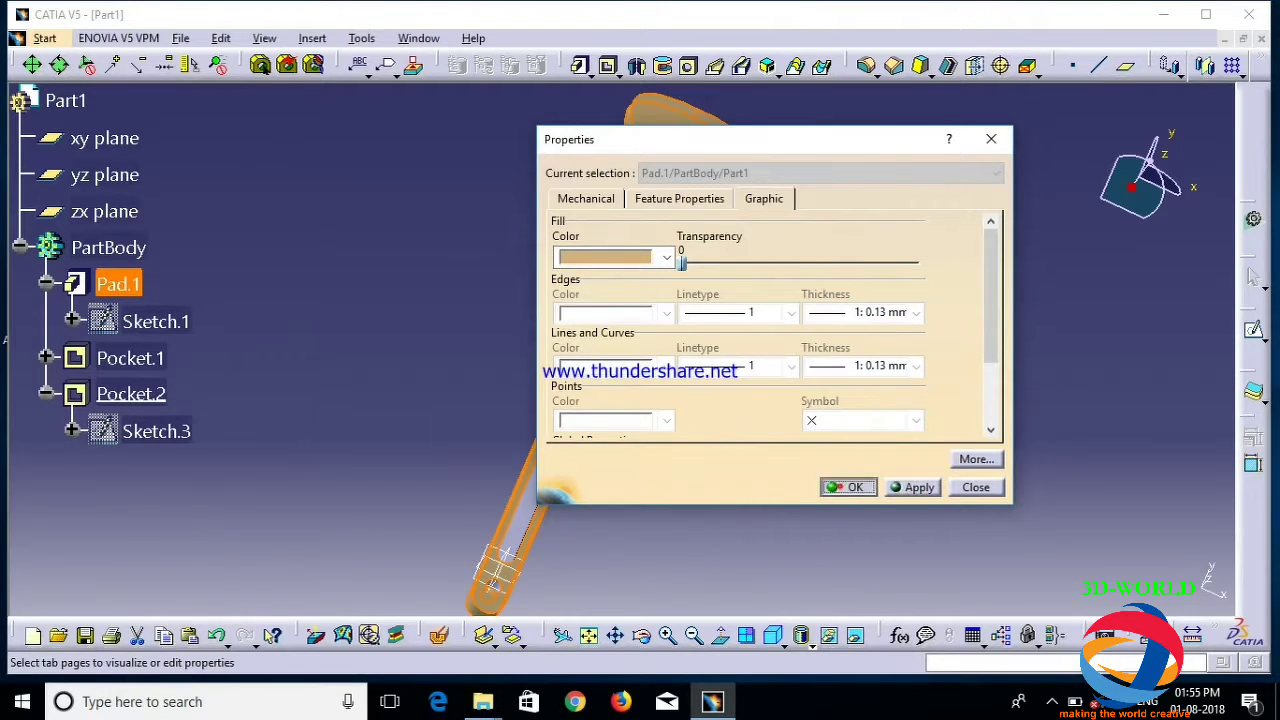
left_click(848, 487)
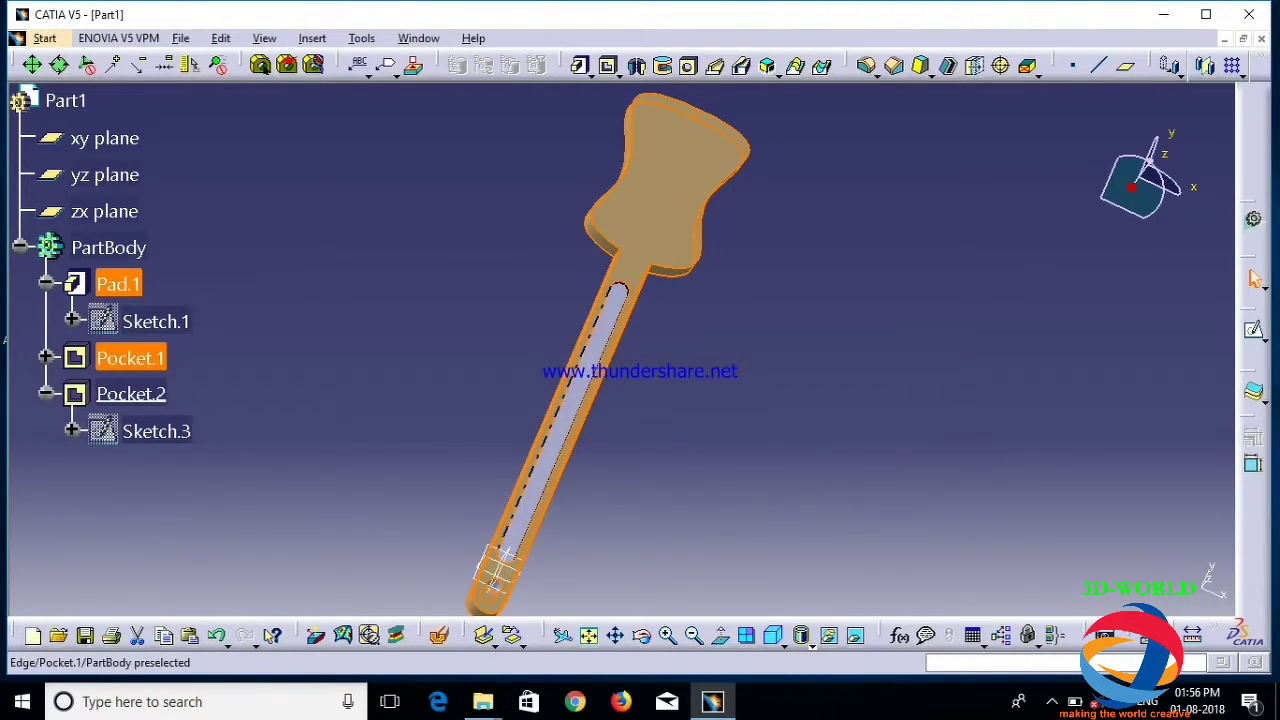
Set the fill colour of the handle slot's floor face to reddish brown
left_click(505, 555)
right_click(148, 360)
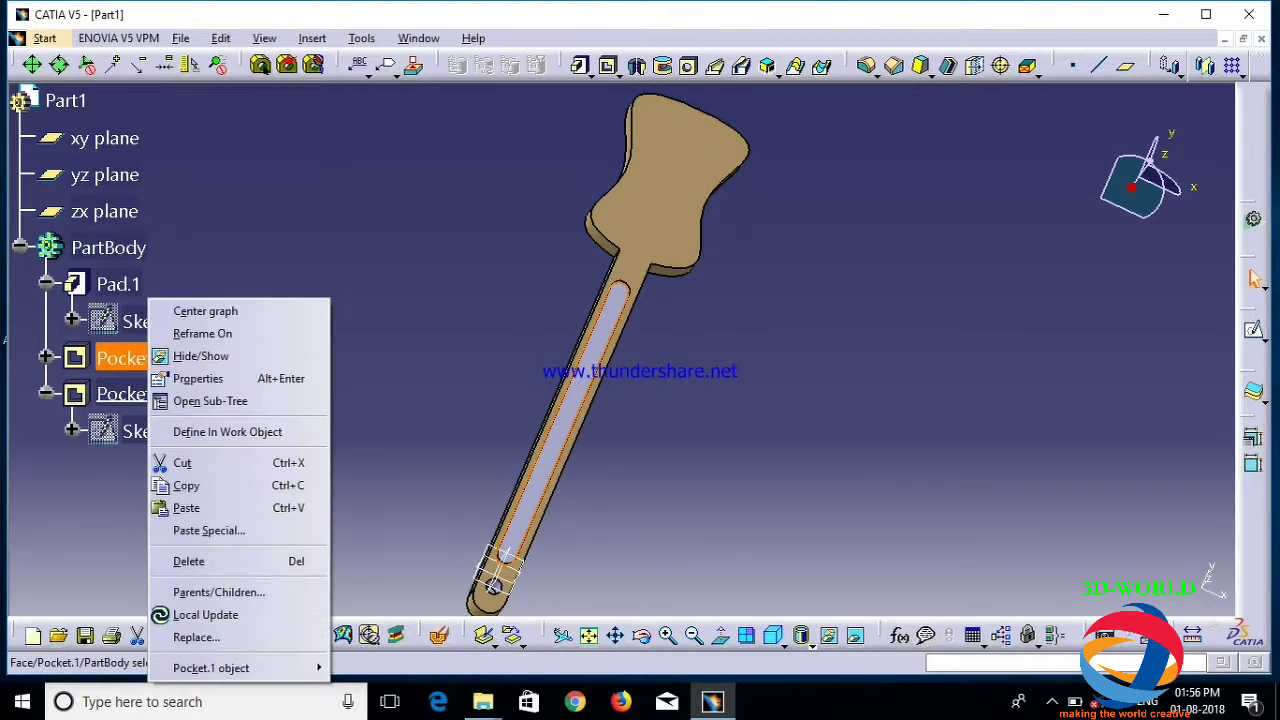
left_click(197, 379)
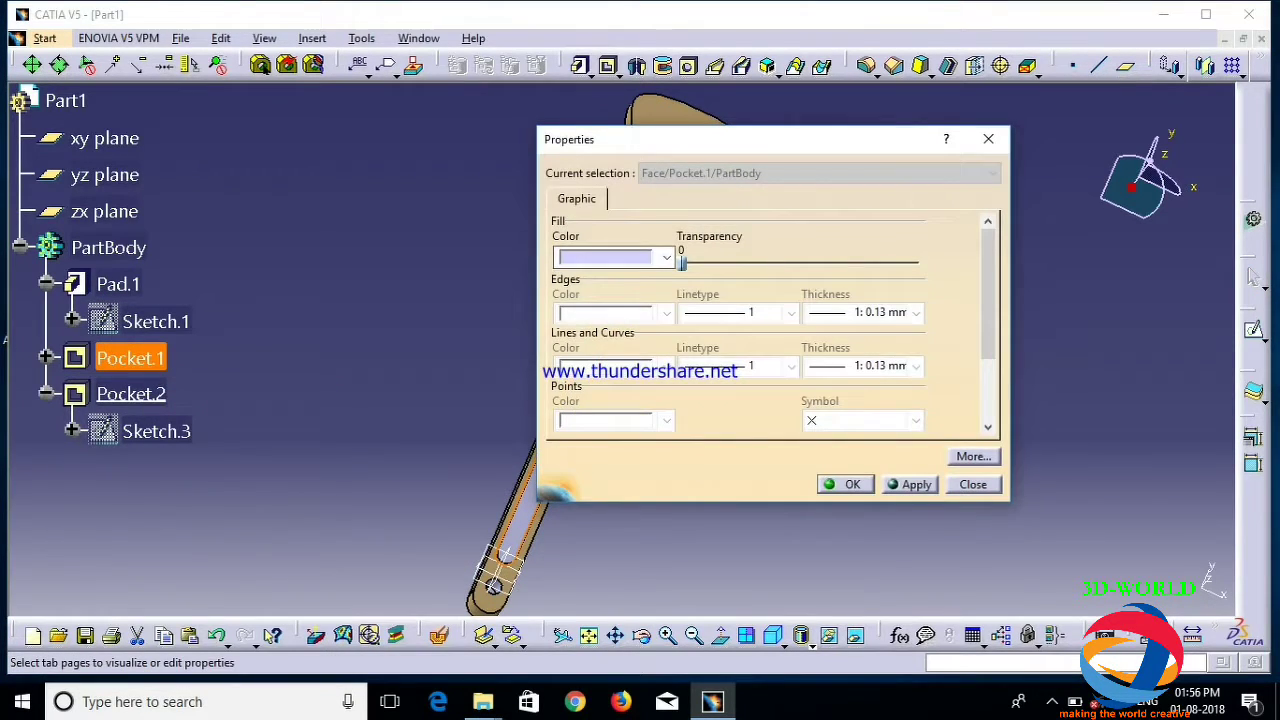
left_click(597, 257)
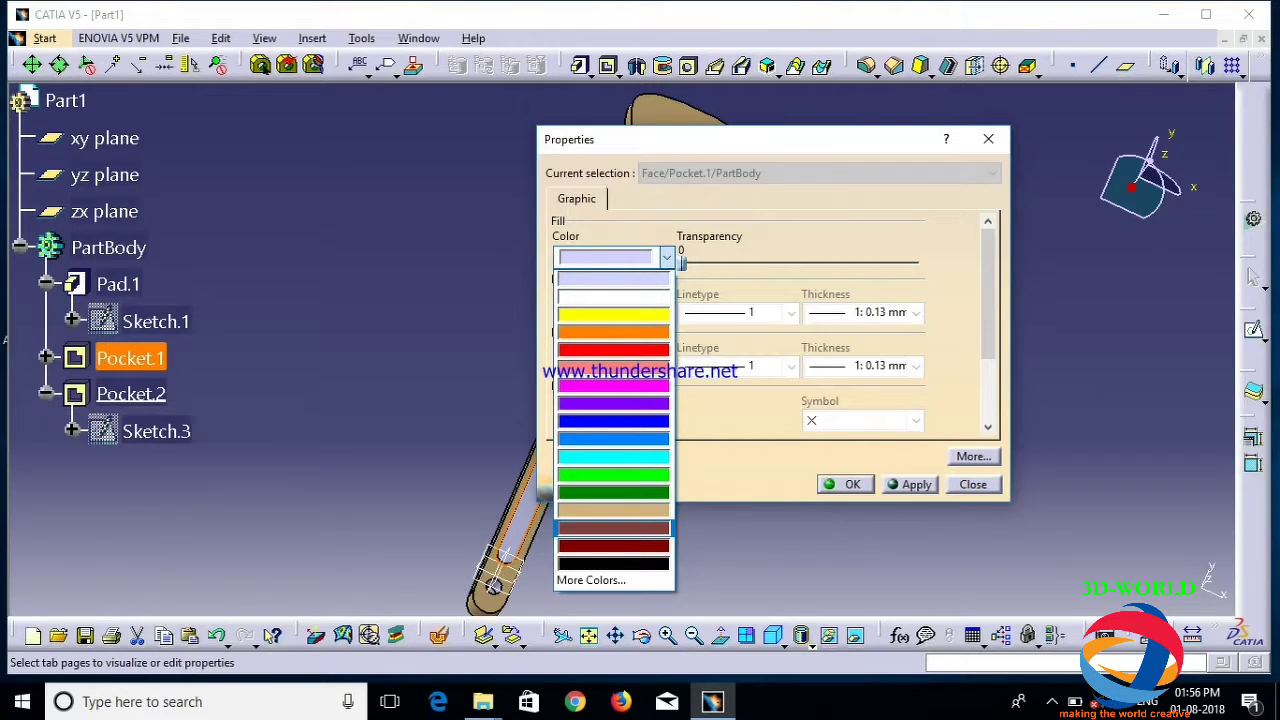
left_click(616, 527)
left_click(846, 484)
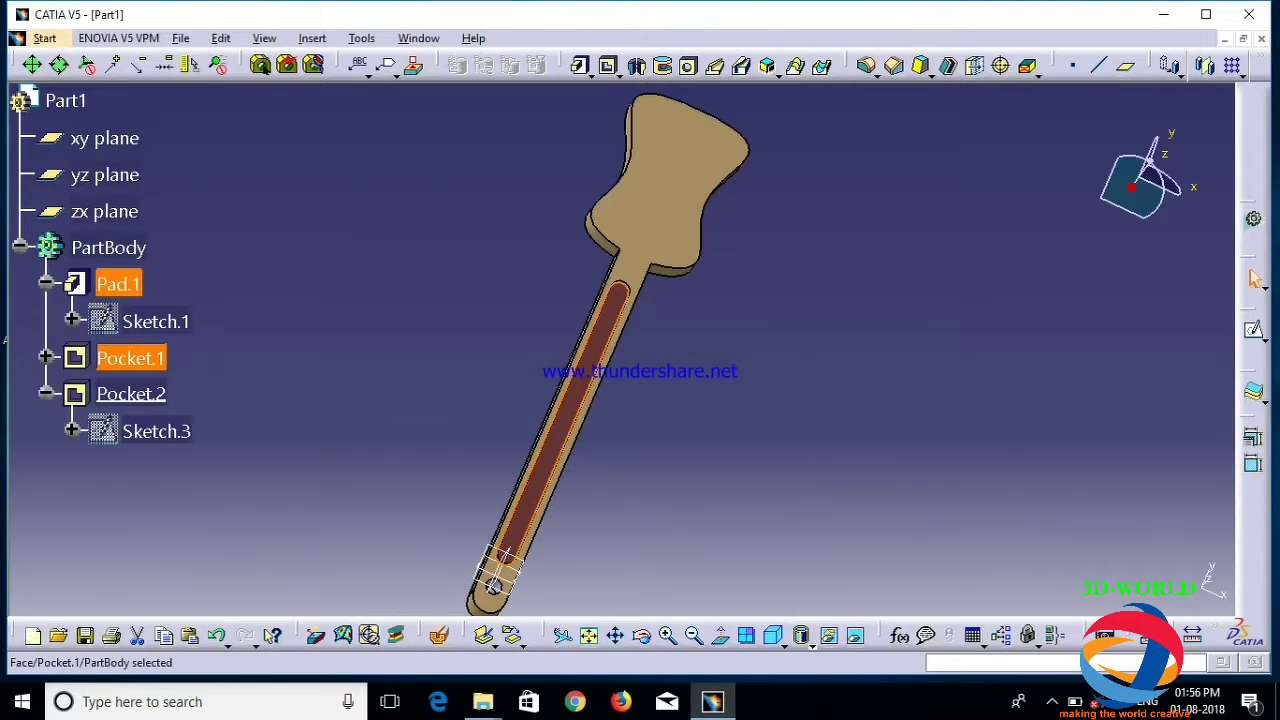
Choose dark red as the fill colour of the end-hole pocket
right_click(131, 393)
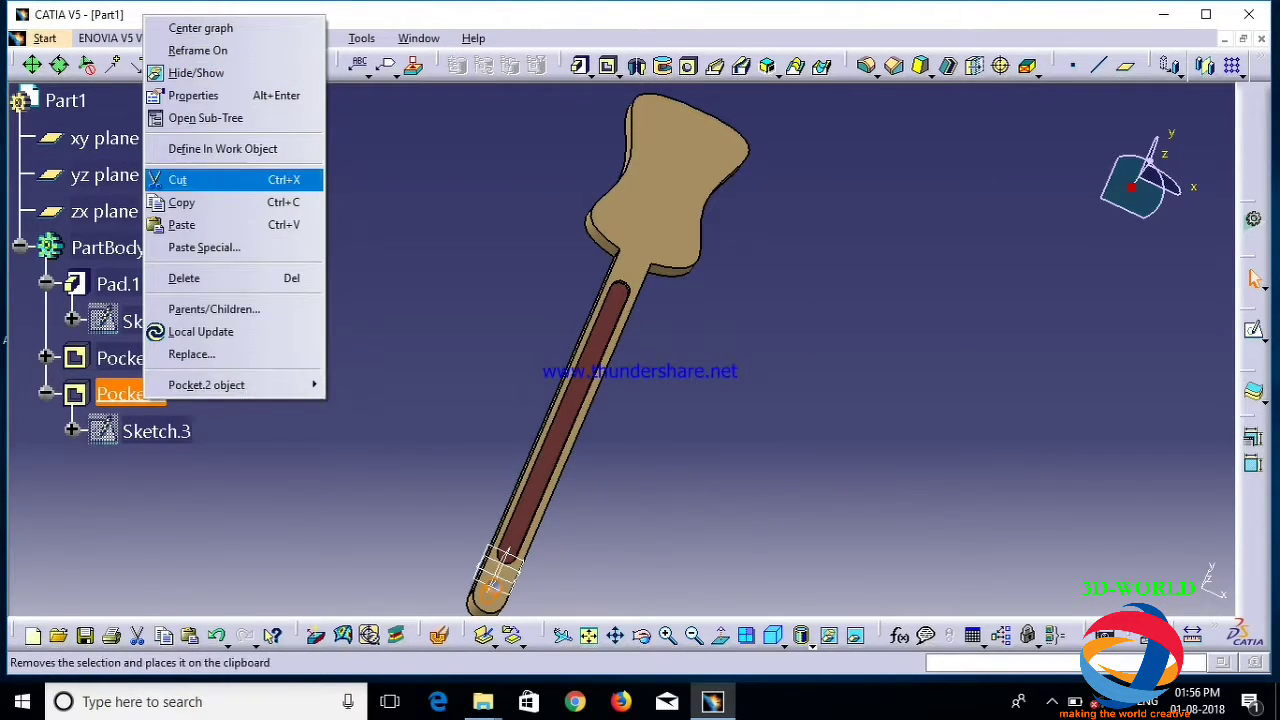
left_click(201, 95)
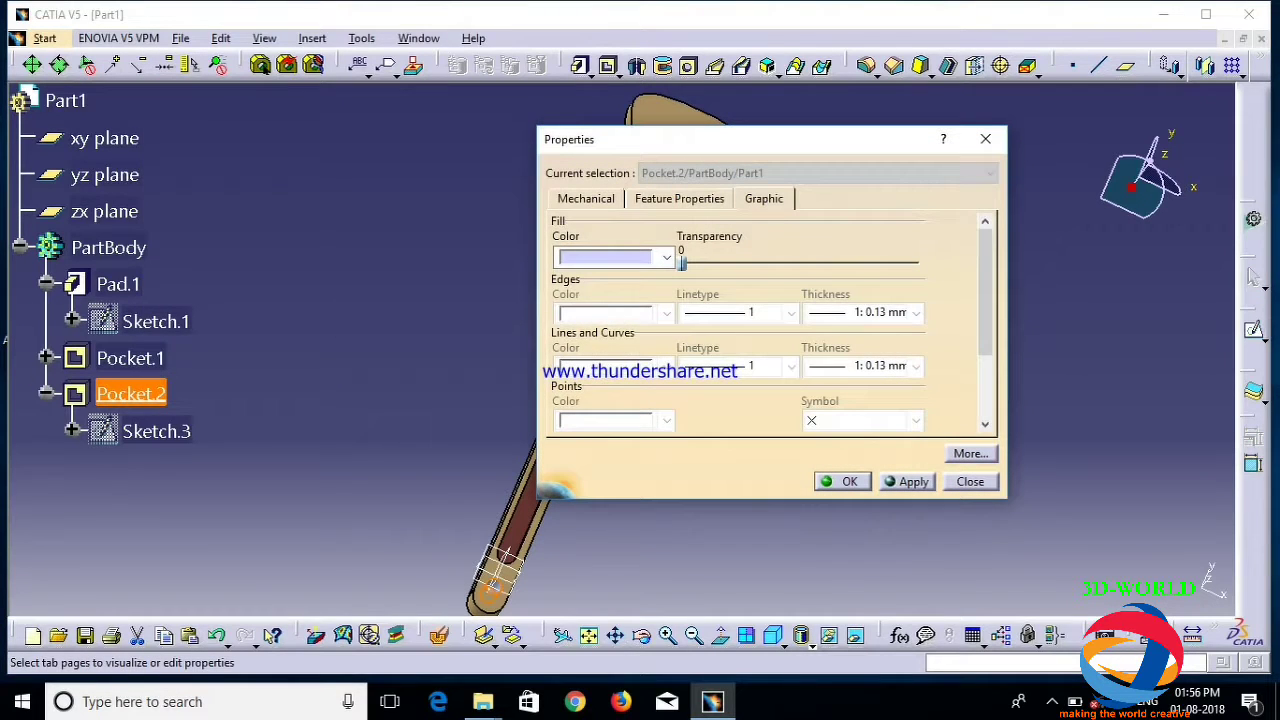
left_click(634, 257)
left_click(614, 545)
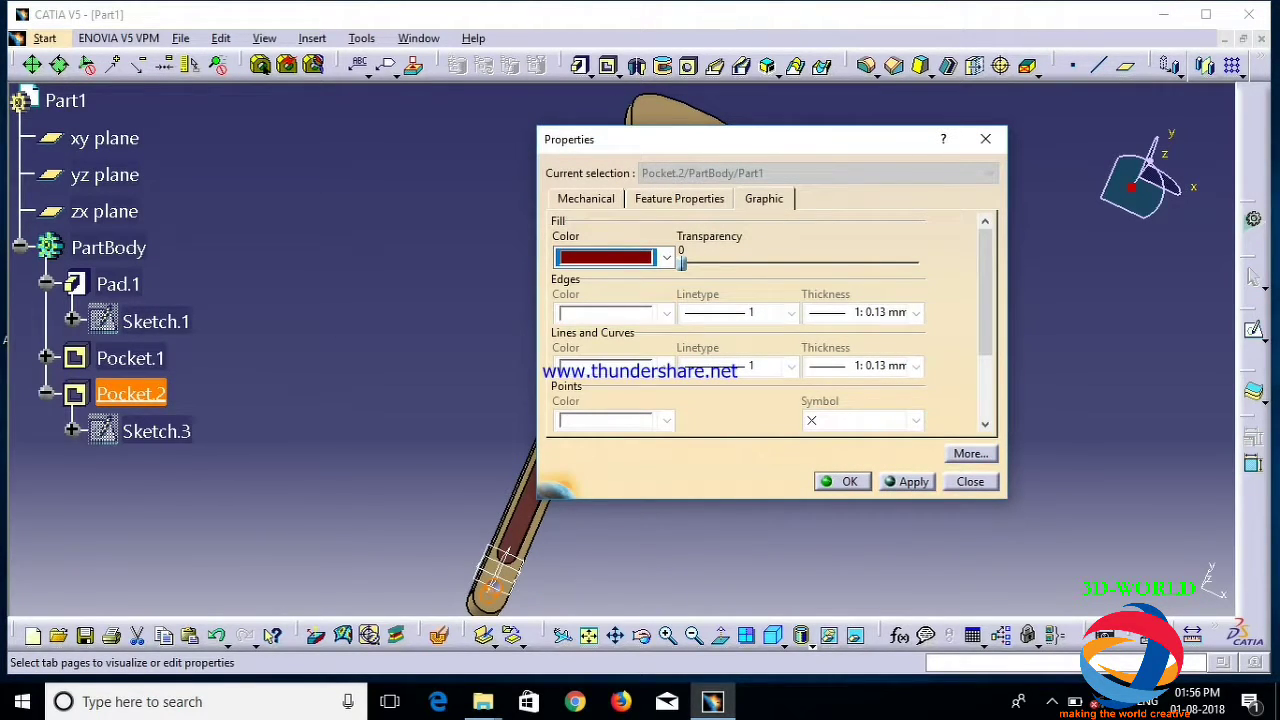
Rename the end-hole pocket to "hole" and raise its fill transparency
left_click(586, 199)
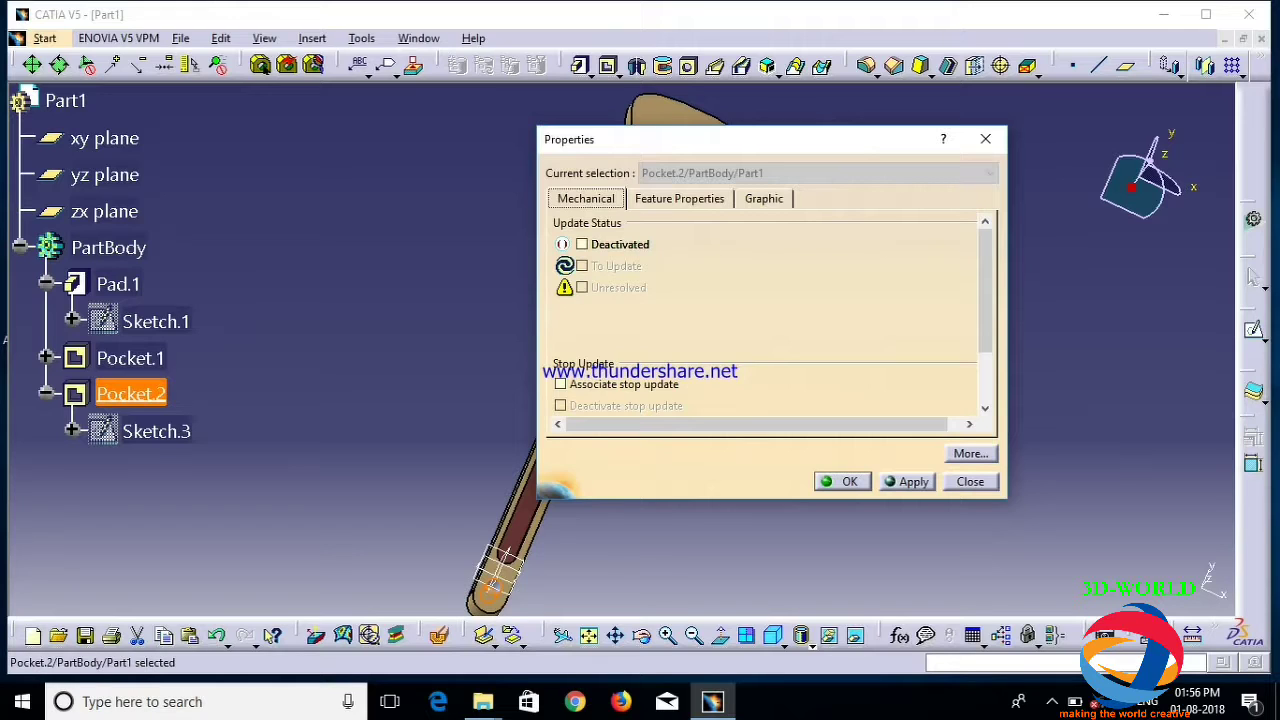
left_click(679, 198)
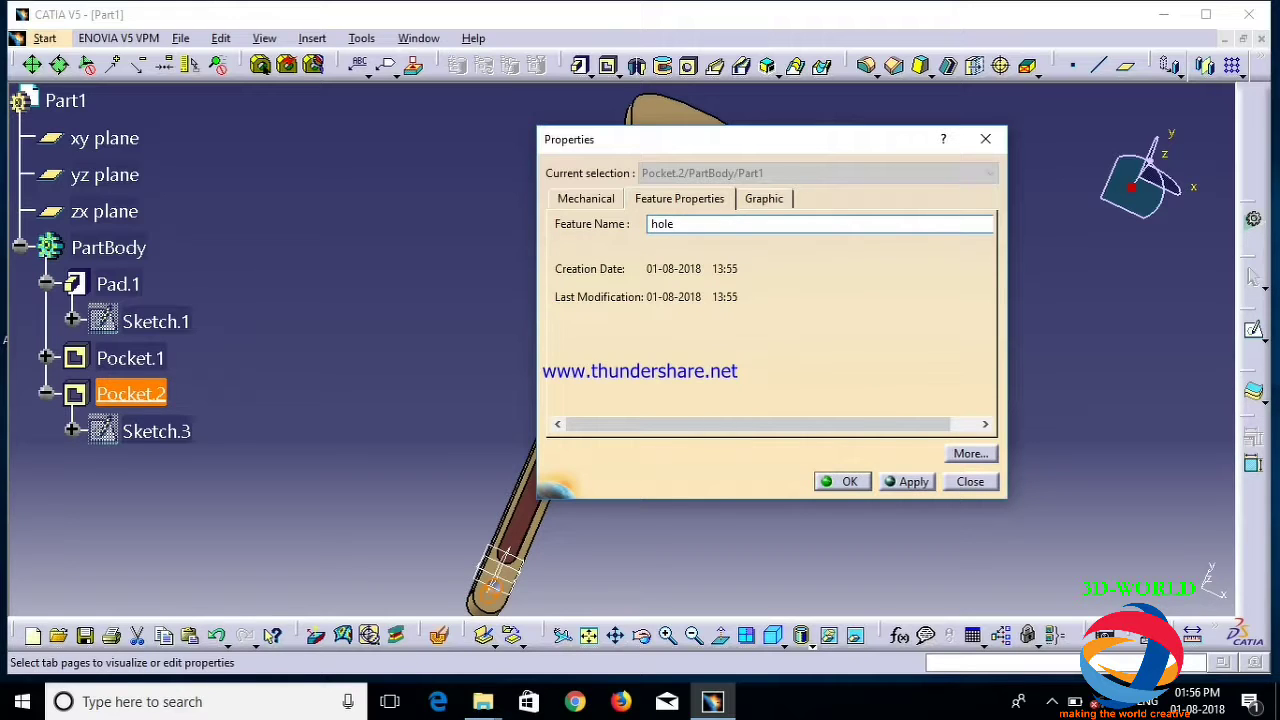
left_click(755, 200)
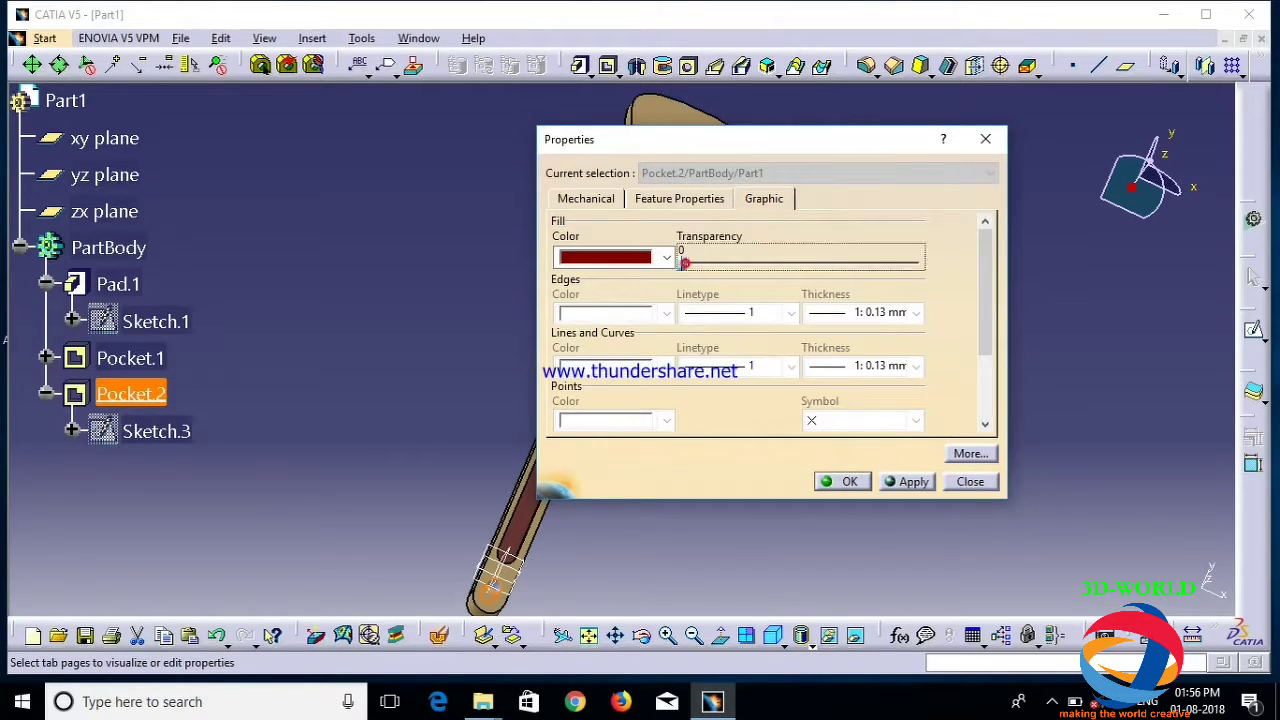
left_click_drag(682, 262, 777, 262)
left_click(908, 482)
left_click(844, 482)
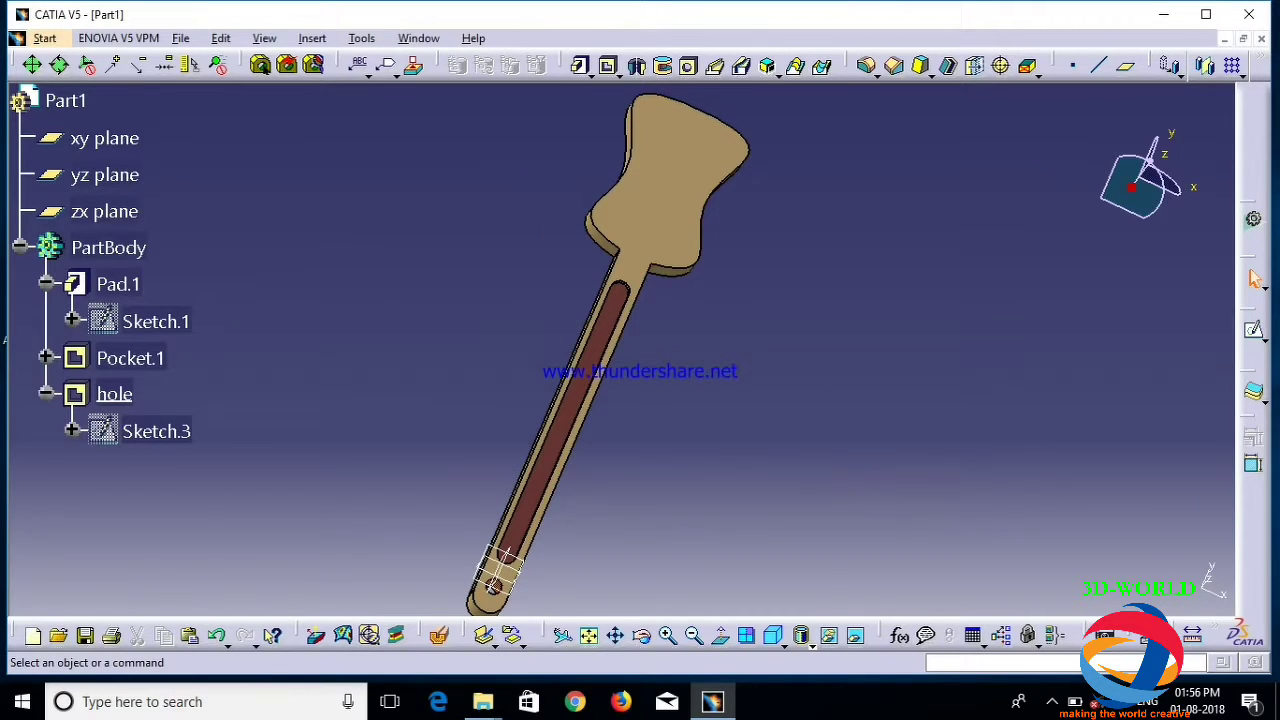
Raise the fill transparency of the pad's front face so it is partly see-through
left_click(641, 636)
left_click_drag(700, 330, 592, 325)
left_click_drag(588, 395, 866, 394)
left_click(866, 396)
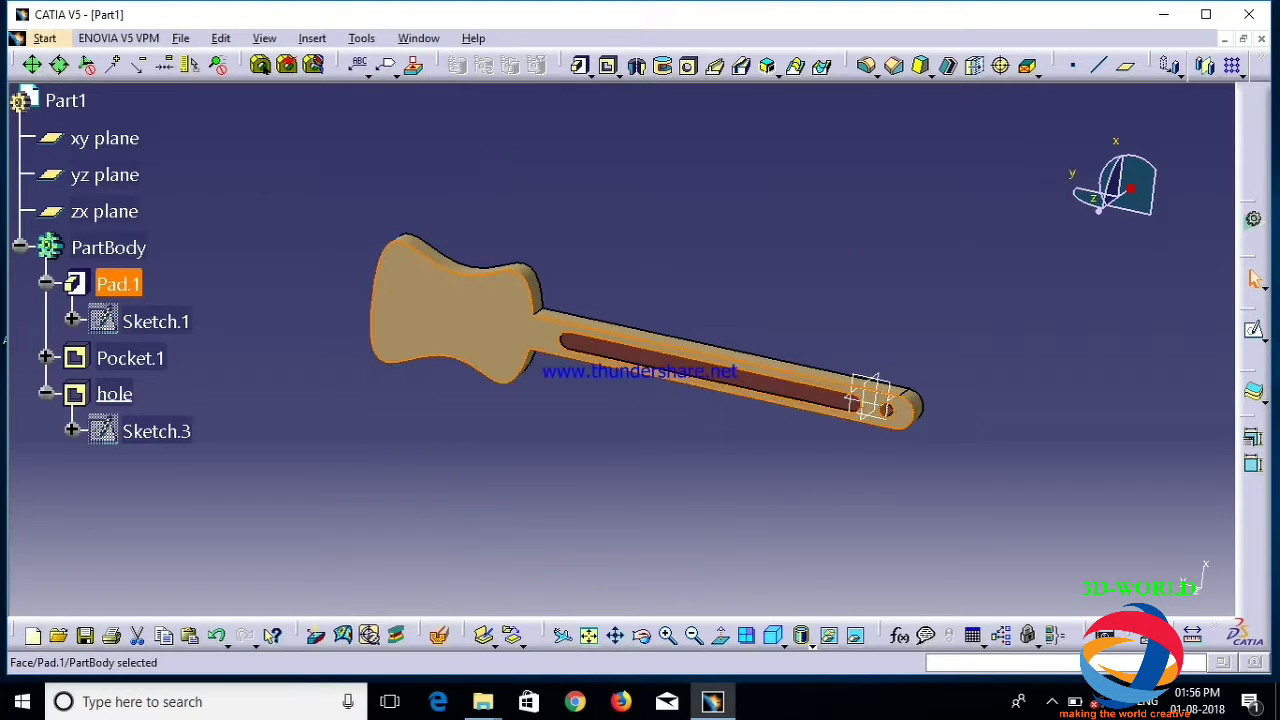
right_click(120, 284)
left_click(170, 362)
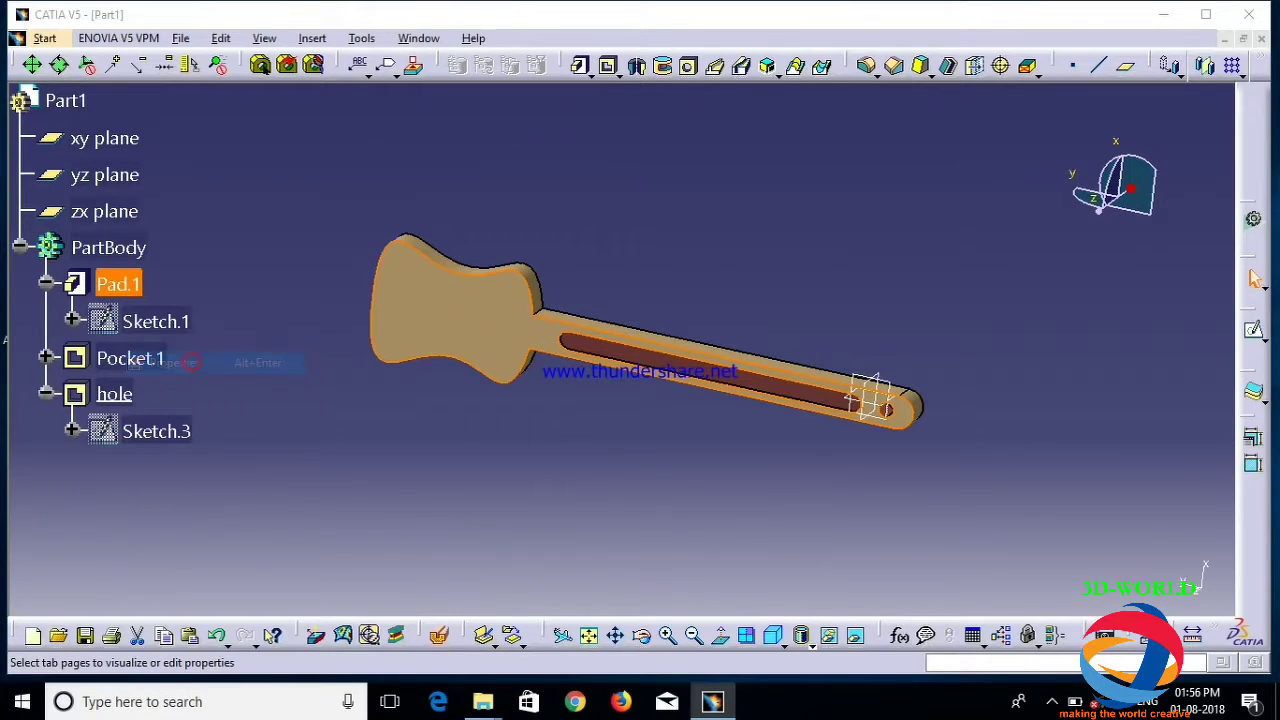
left_click_drag(680, 262, 712, 262)
left_click(904, 478)
left_click(840, 478)
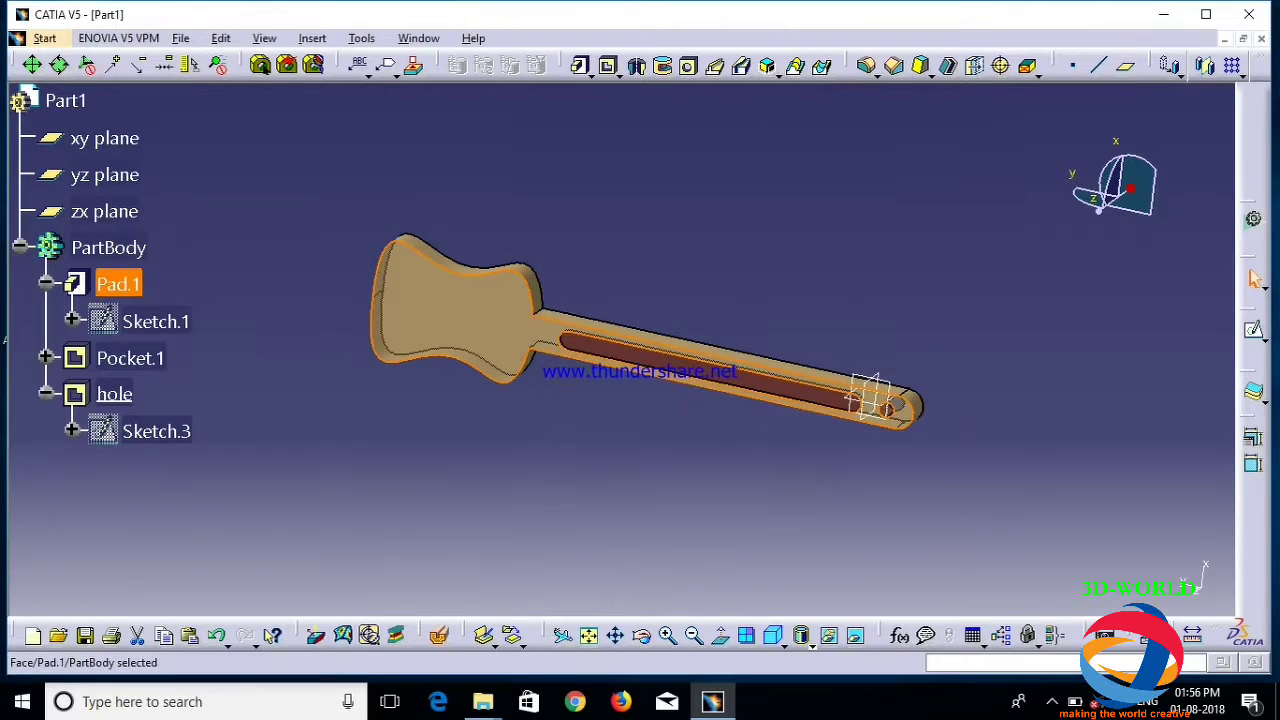
Set the whole pad feature's fill transparency to 170
double_click(728, 372)
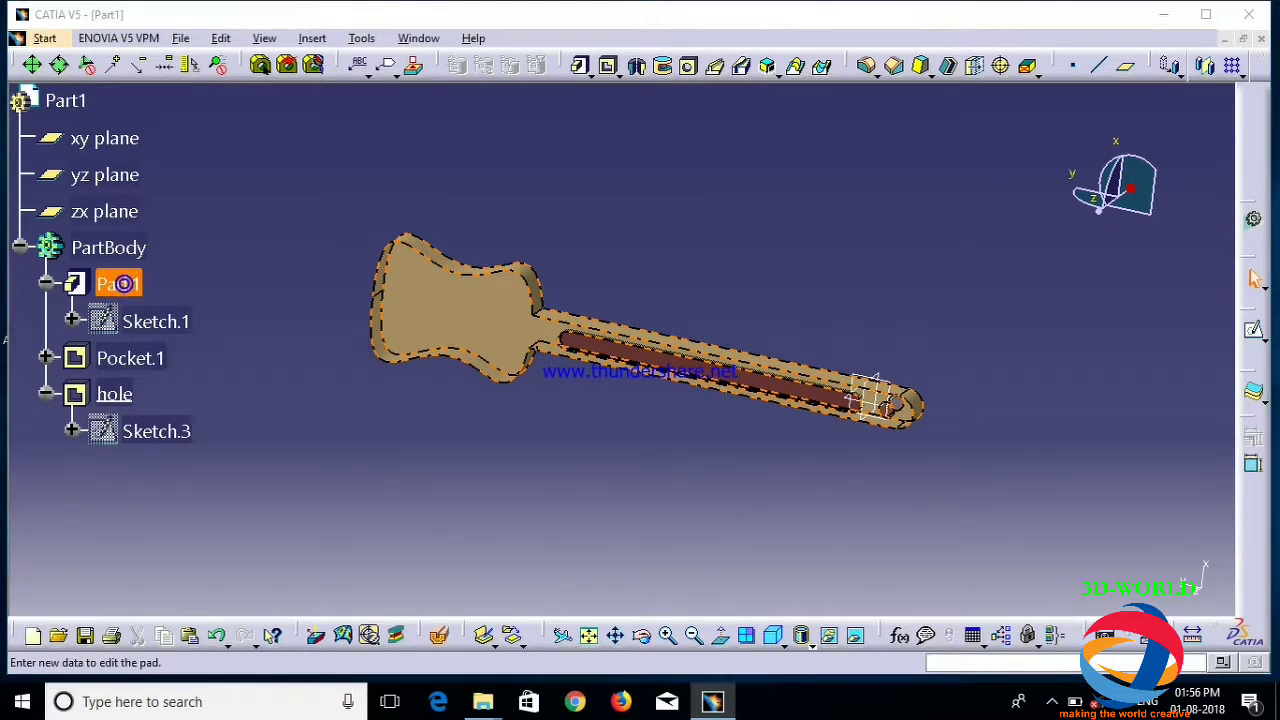
left_click(1178, 321)
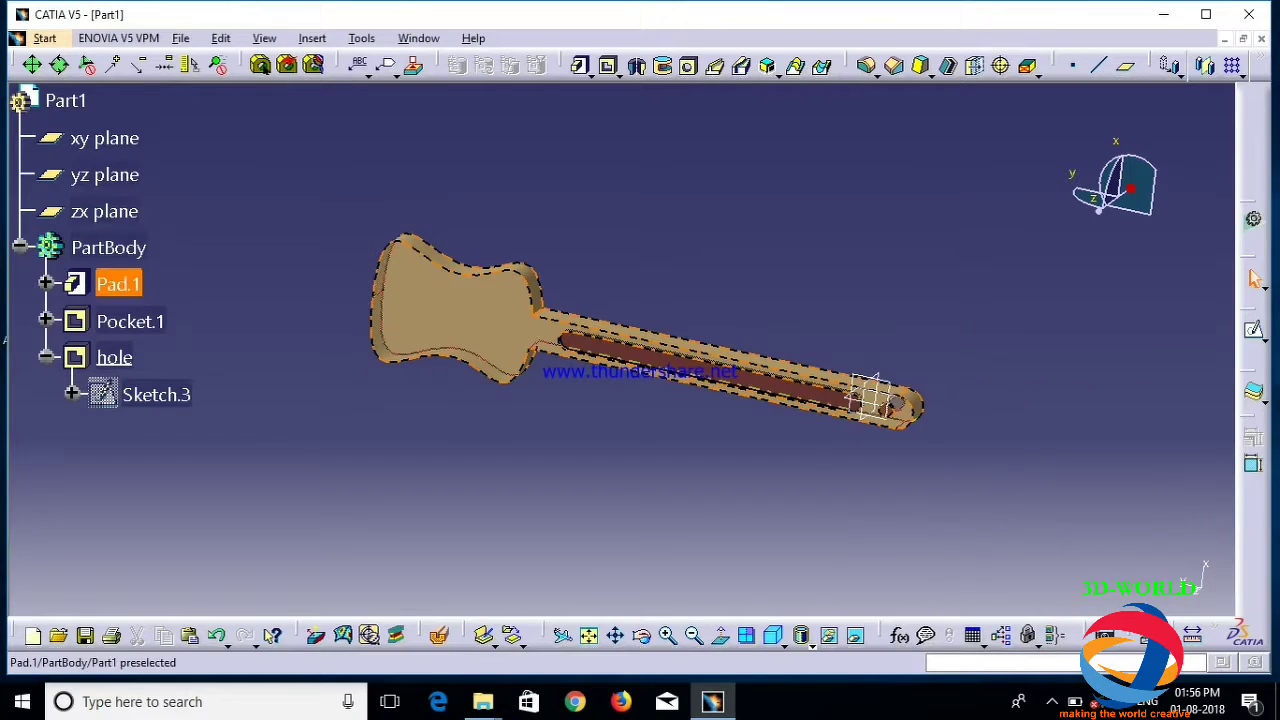
right_click(118, 284)
left_click(173, 362)
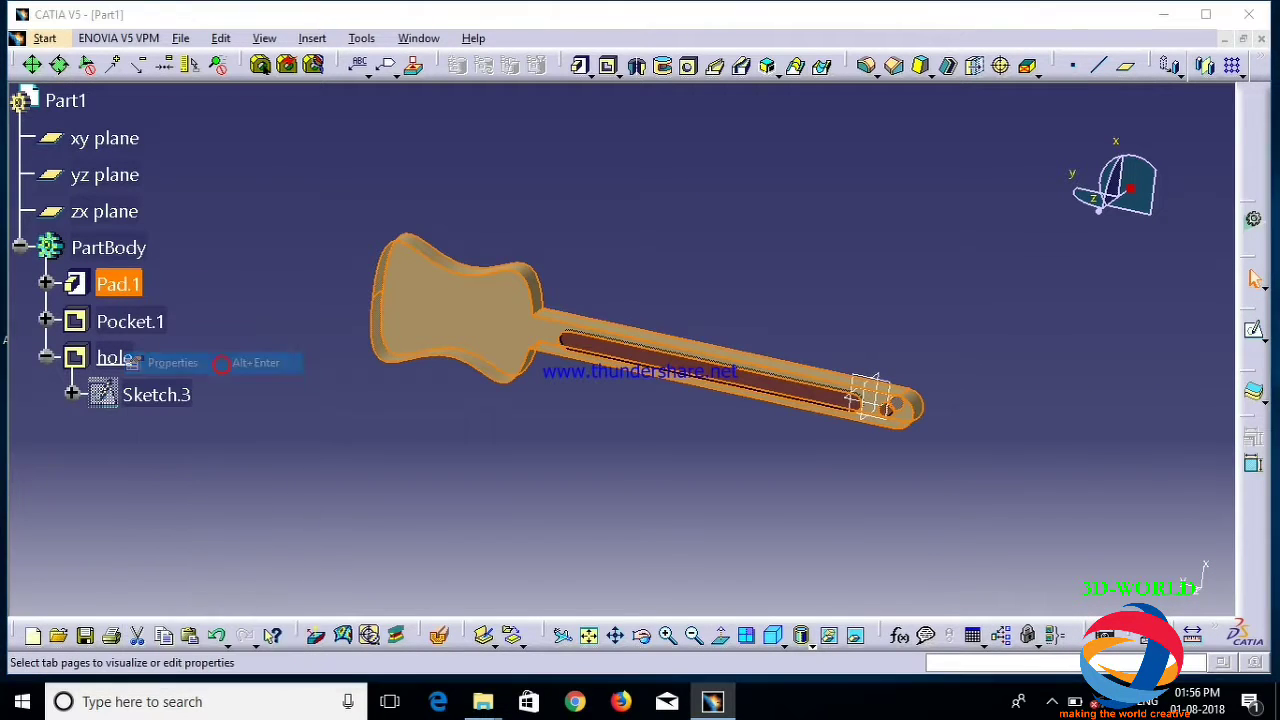
left_click_drag(681, 262, 697, 262)
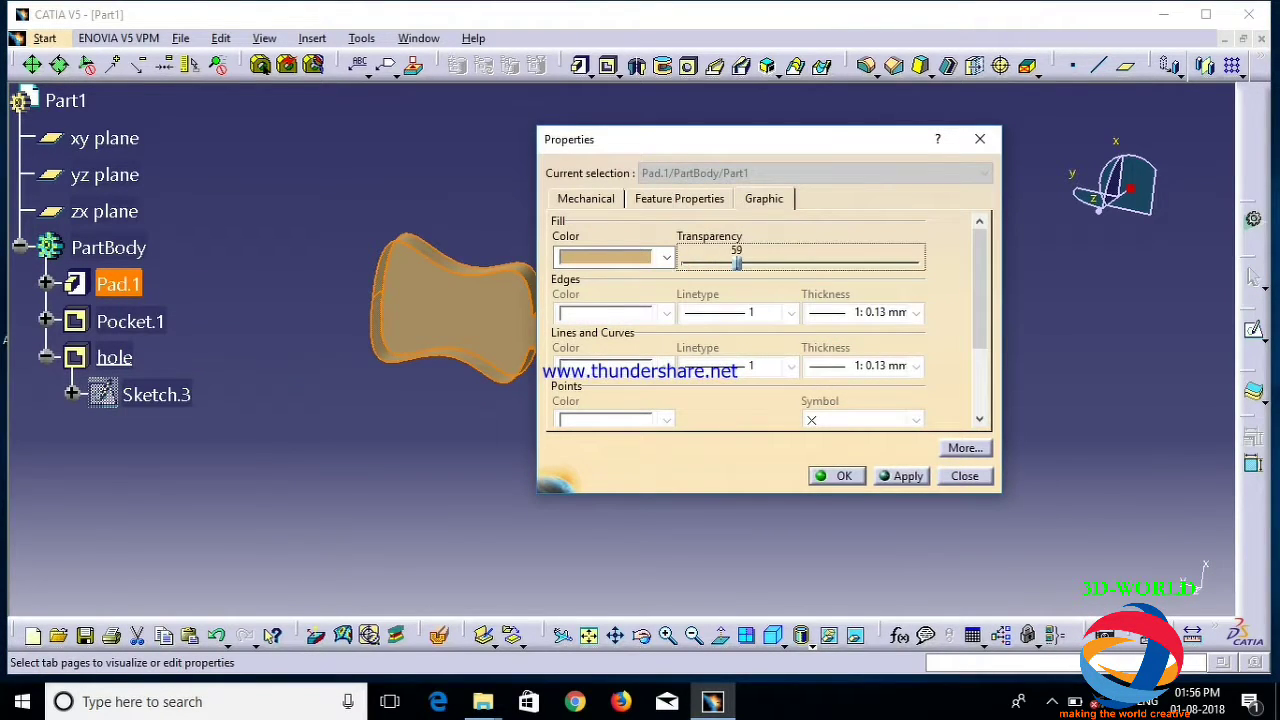
left_click(902, 476)
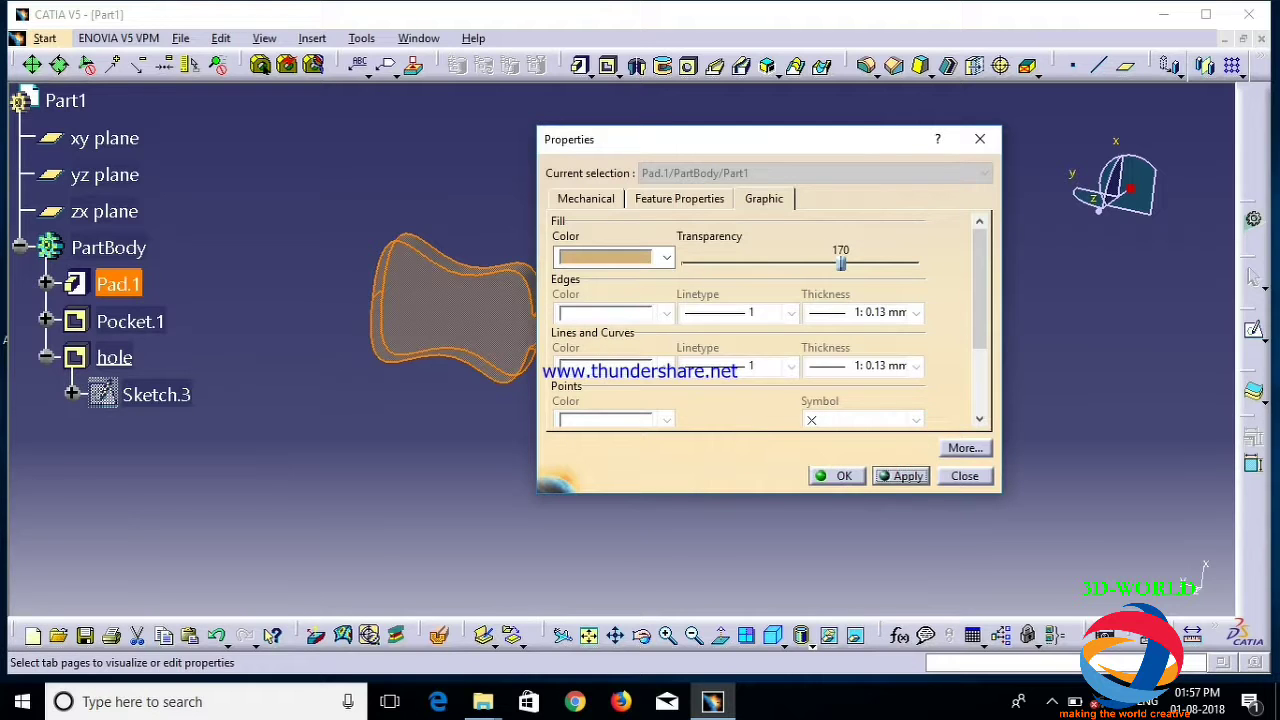
left_click(838, 476)
left_click(846, 475)
Lower the whole pad's fill transparency to 98
left_click(589, 636)
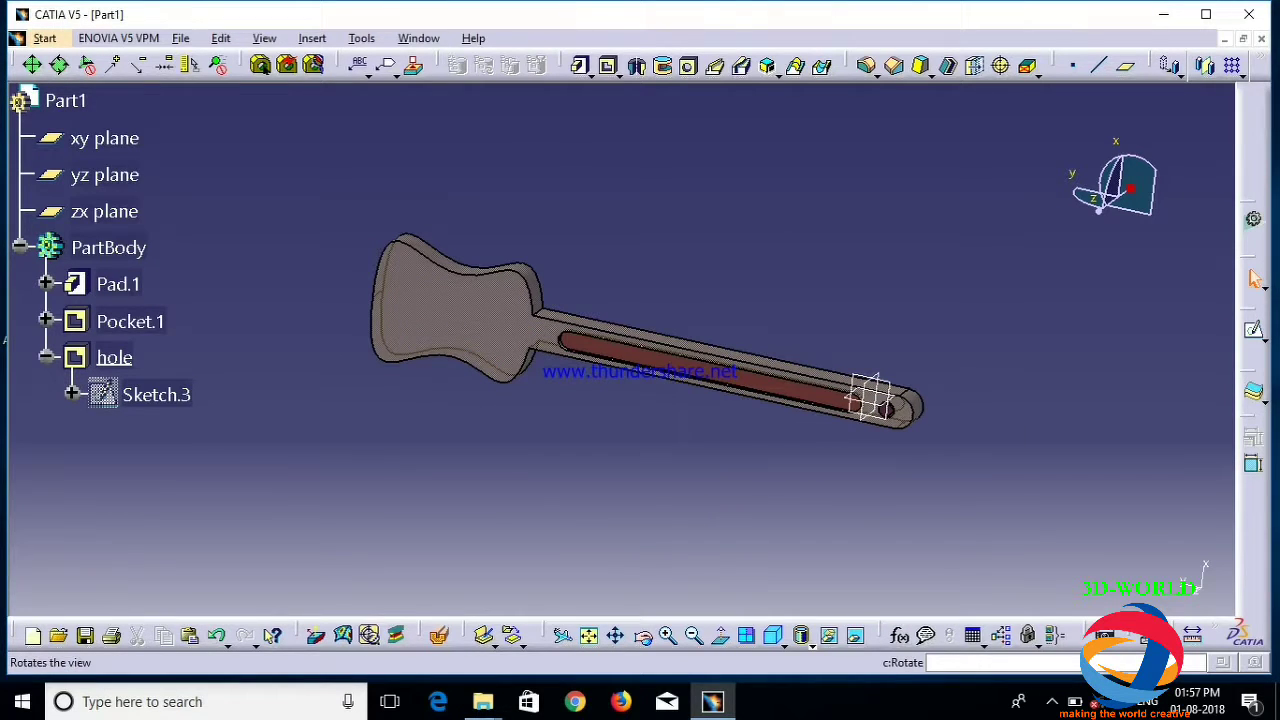
left_click(643, 636)
left_click_drag(615, 450, 452, 325)
double_click(587, 595)
left_click(1178, 322)
right_click(118, 284)
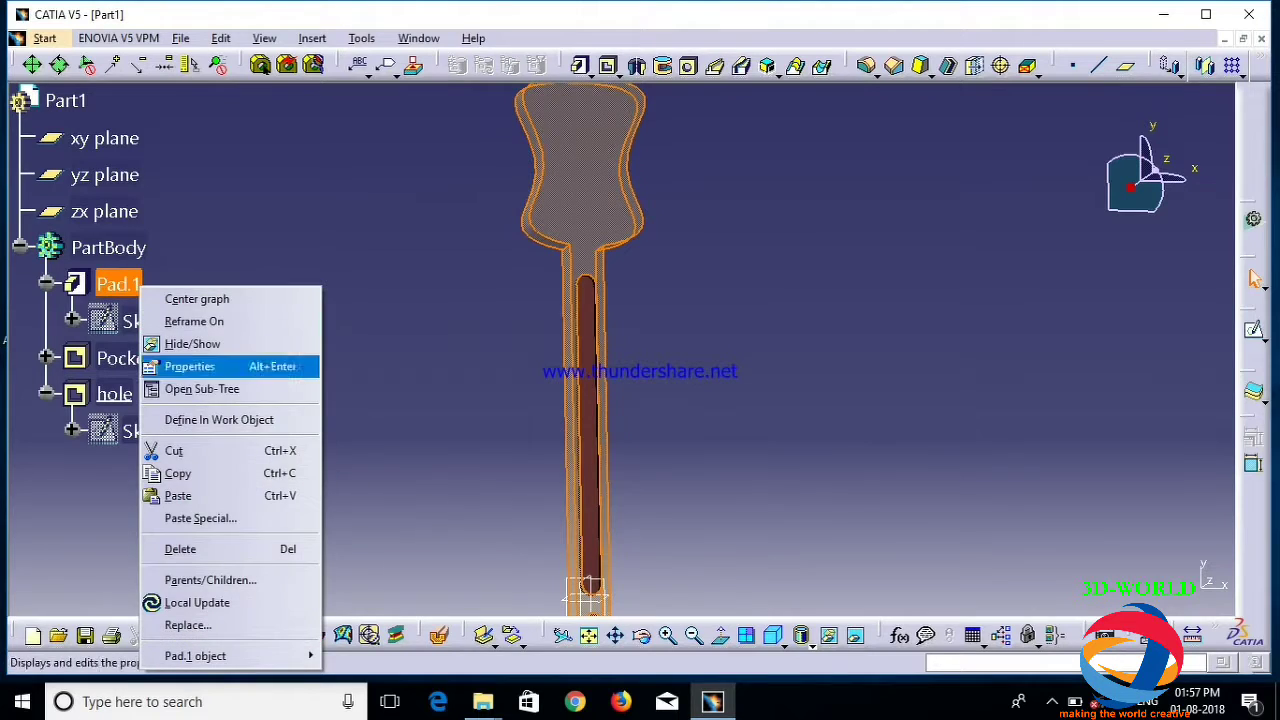
left_click(180, 365)
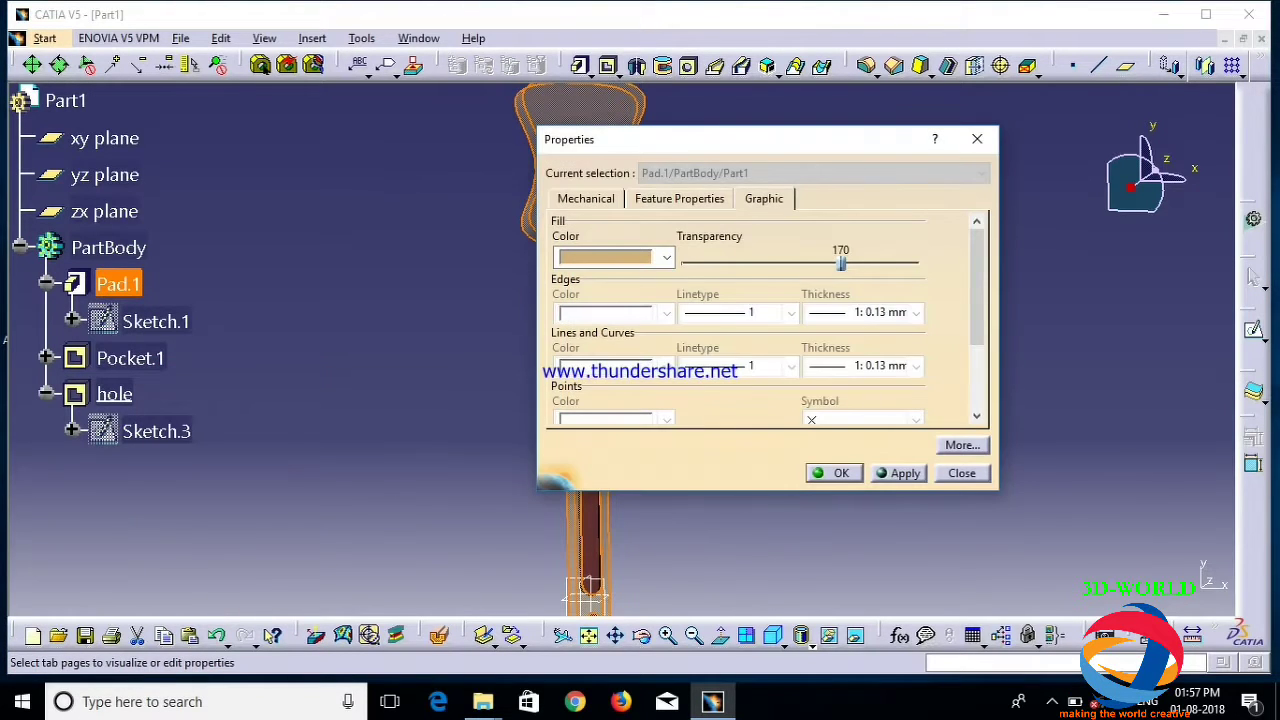
left_click_drag(841, 263, 780, 263)
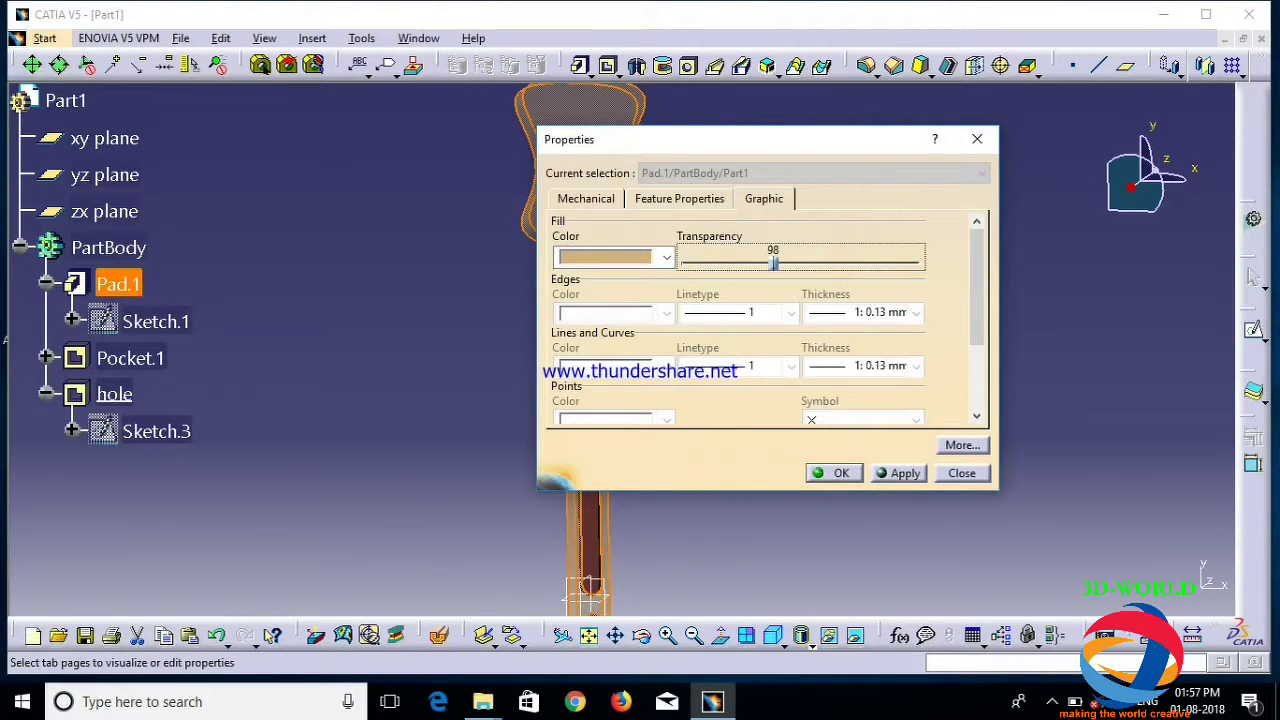
left_click(898, 474)
left_click(836, 474)
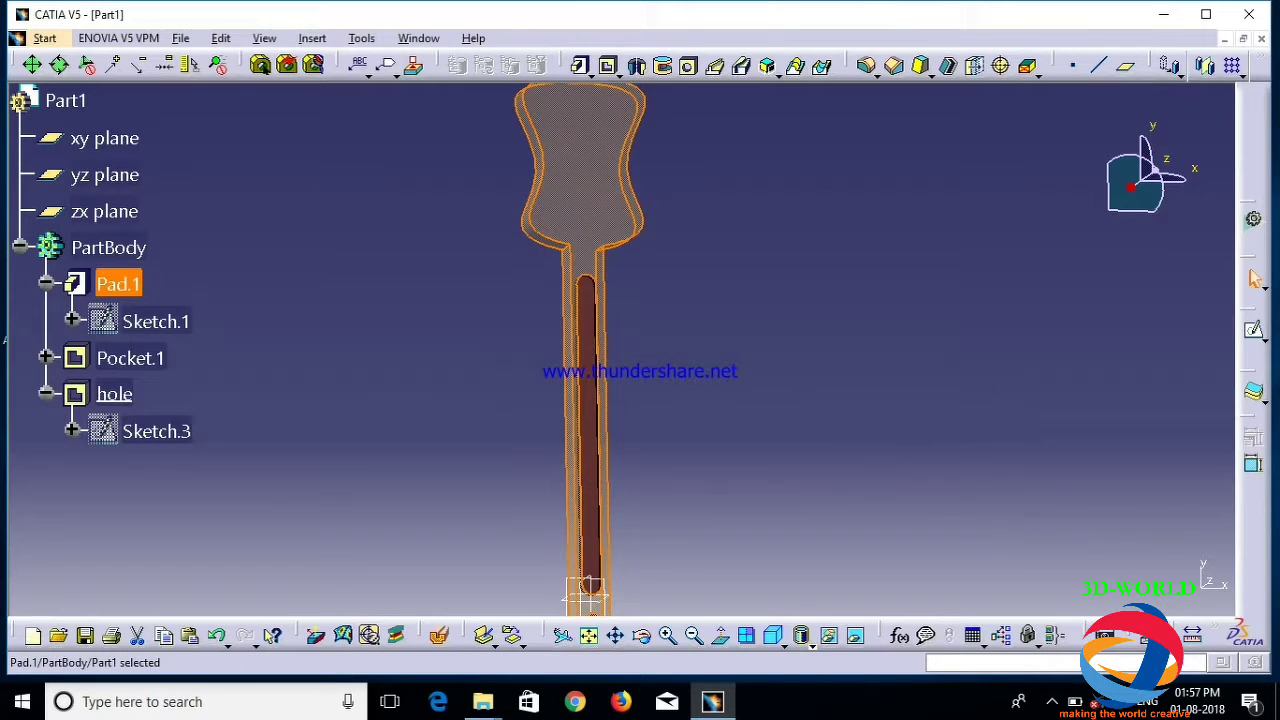
left_click(836, 474)
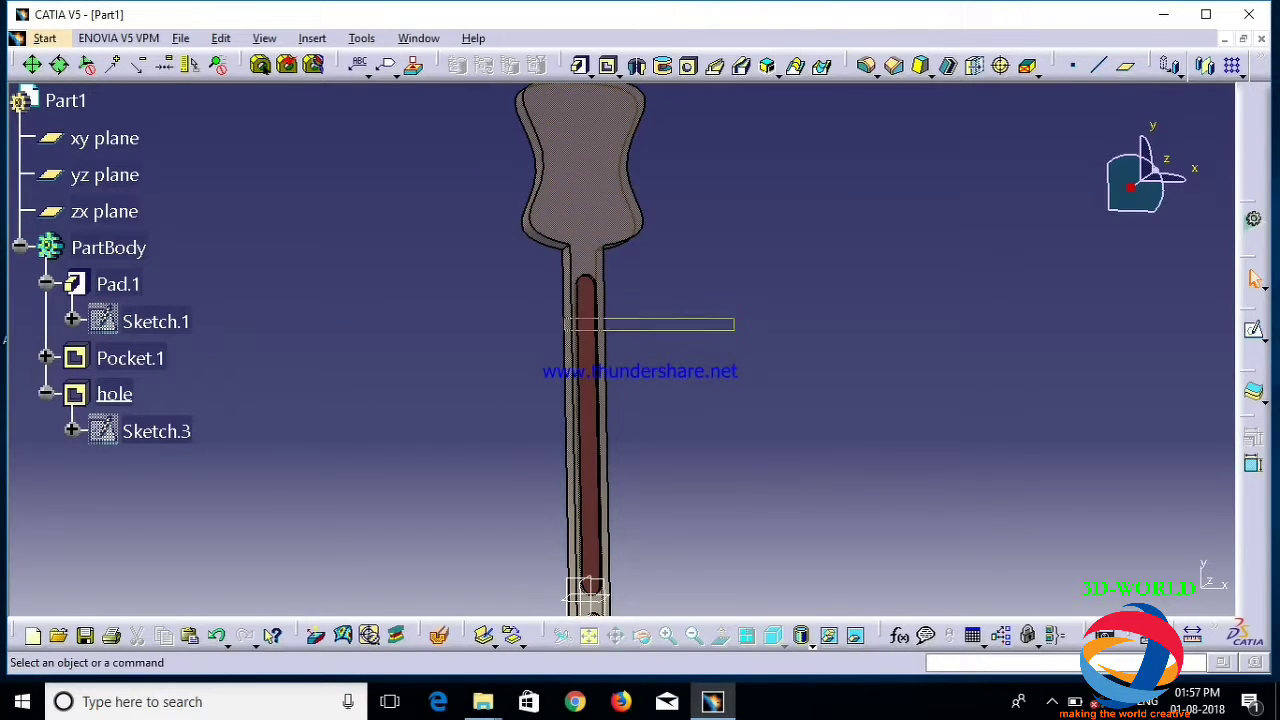
Set the pad's fill transparency to 53
right_click(118, 284)
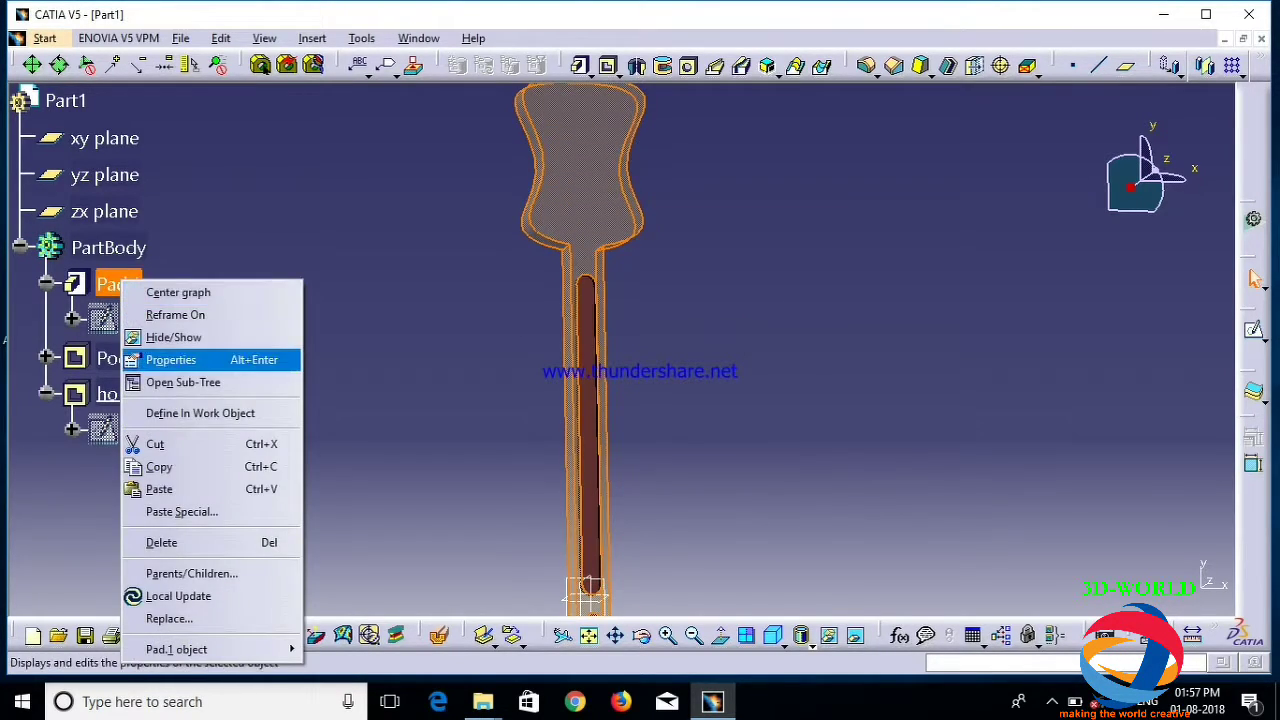
left_click(175, 357)
left_click_drag(773, 263, 776, 263)
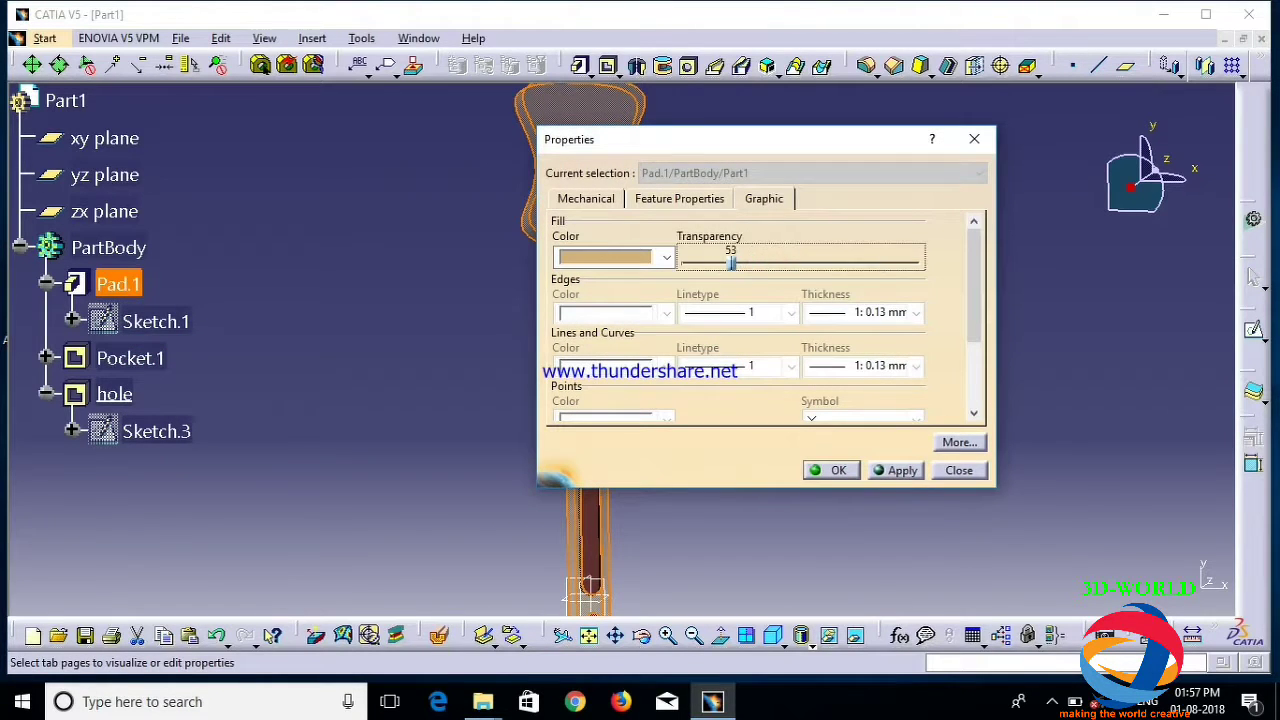
left_click(831, 470)
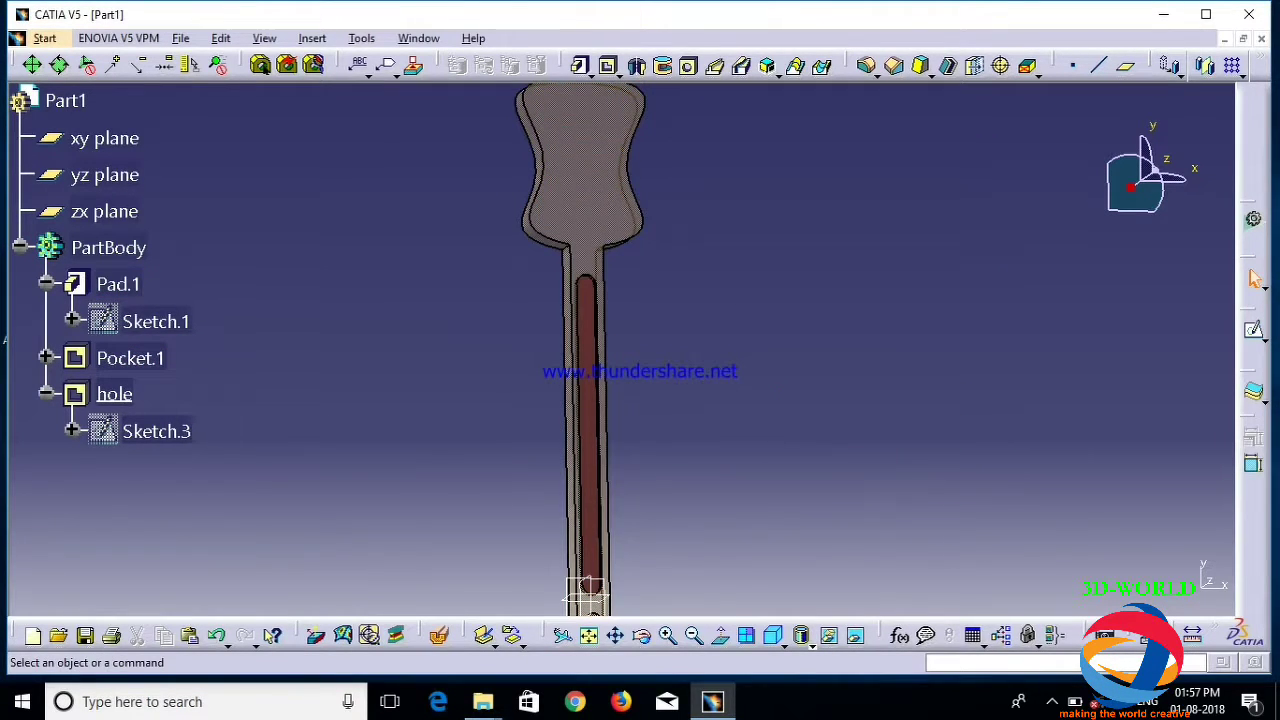
Examine the translucent part edge-on from the side
left_click(643, 637)
left_click_drag(471, 351, 757, 273)
left_click_drag(809, 505, 786, 391)
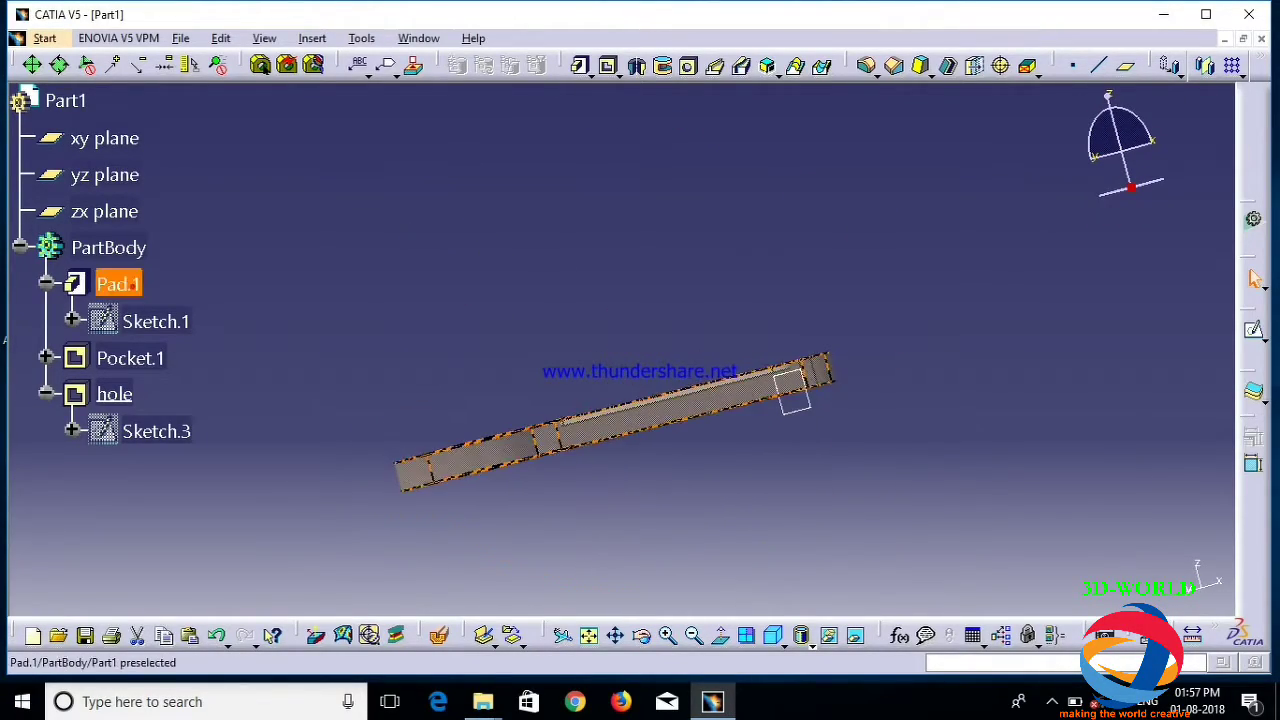
double_click(790, 390)
left_click(1178, 321)
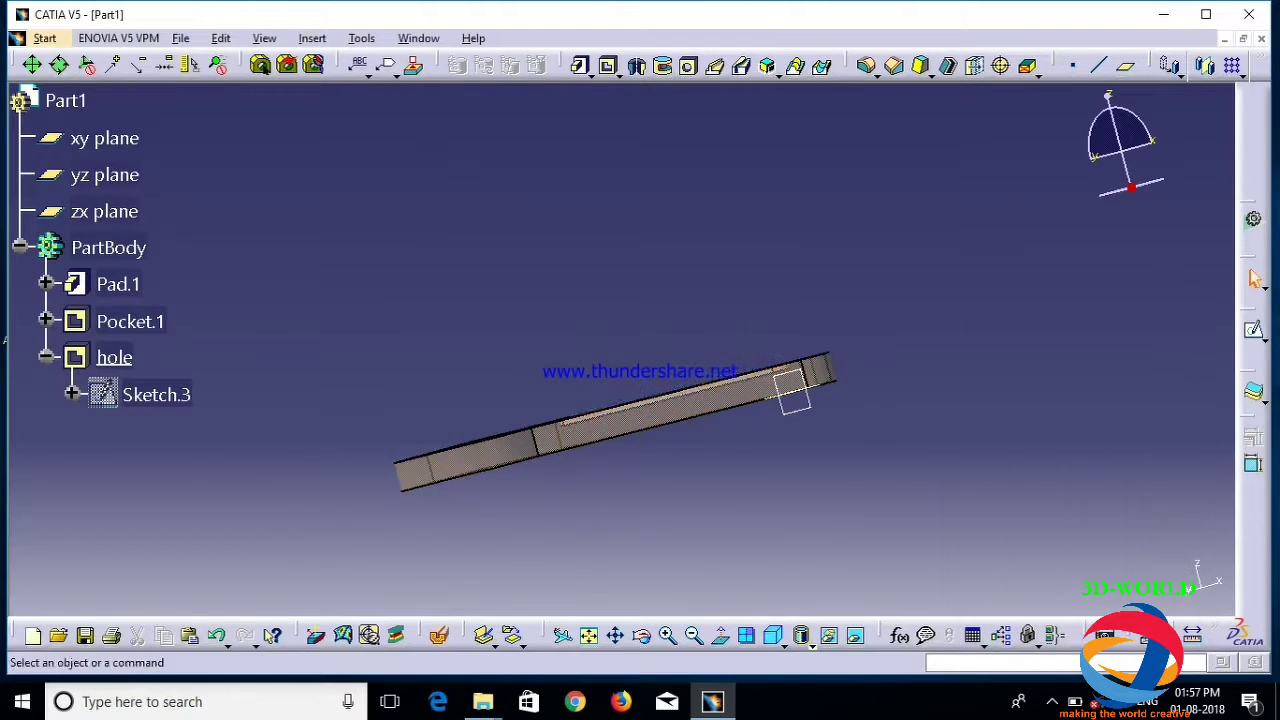
Check the fill colour and transparency in the whole pad feature's graphic properties
double_click(134, 285)
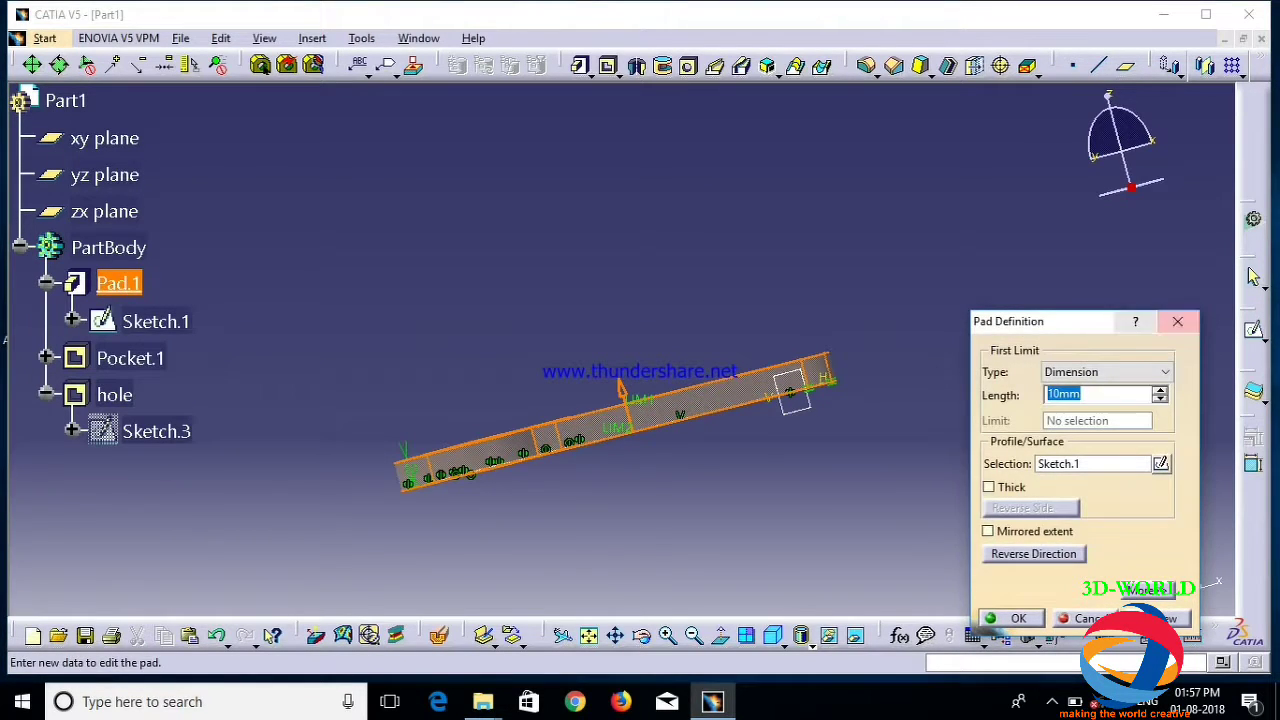
left_click(1178, 321)
right_click(118, 284)
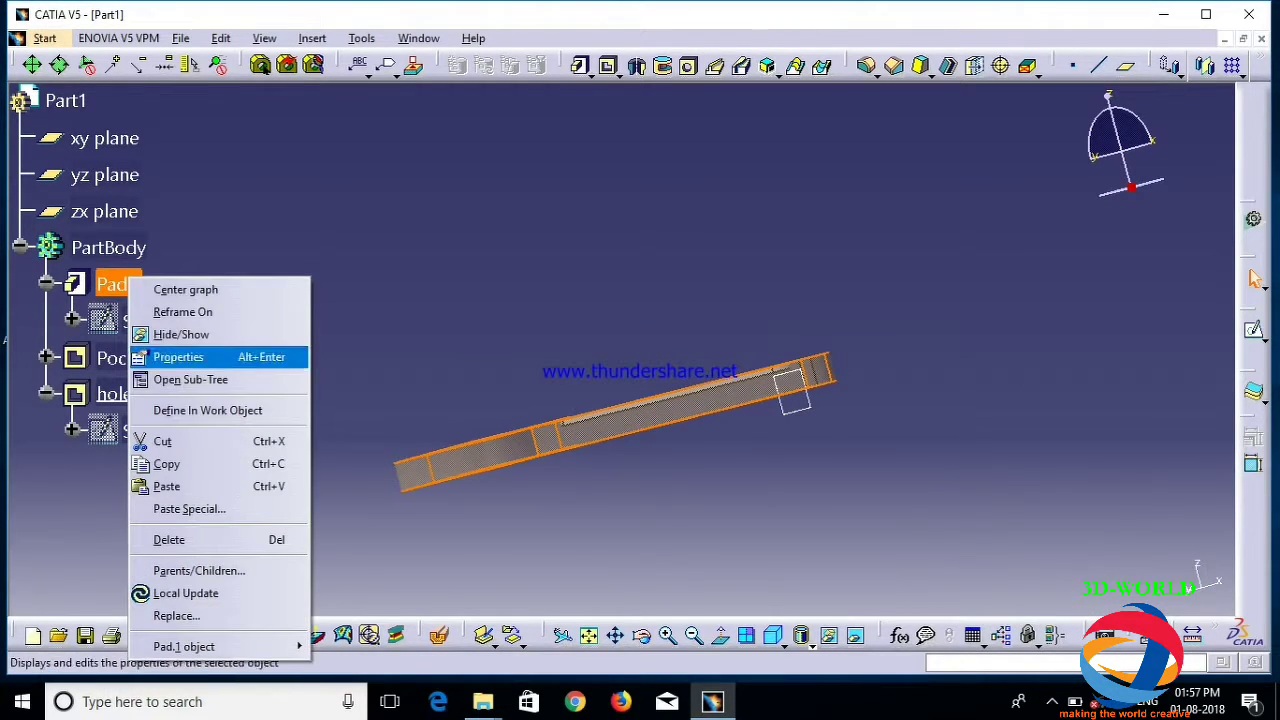
left_click(190, 354)
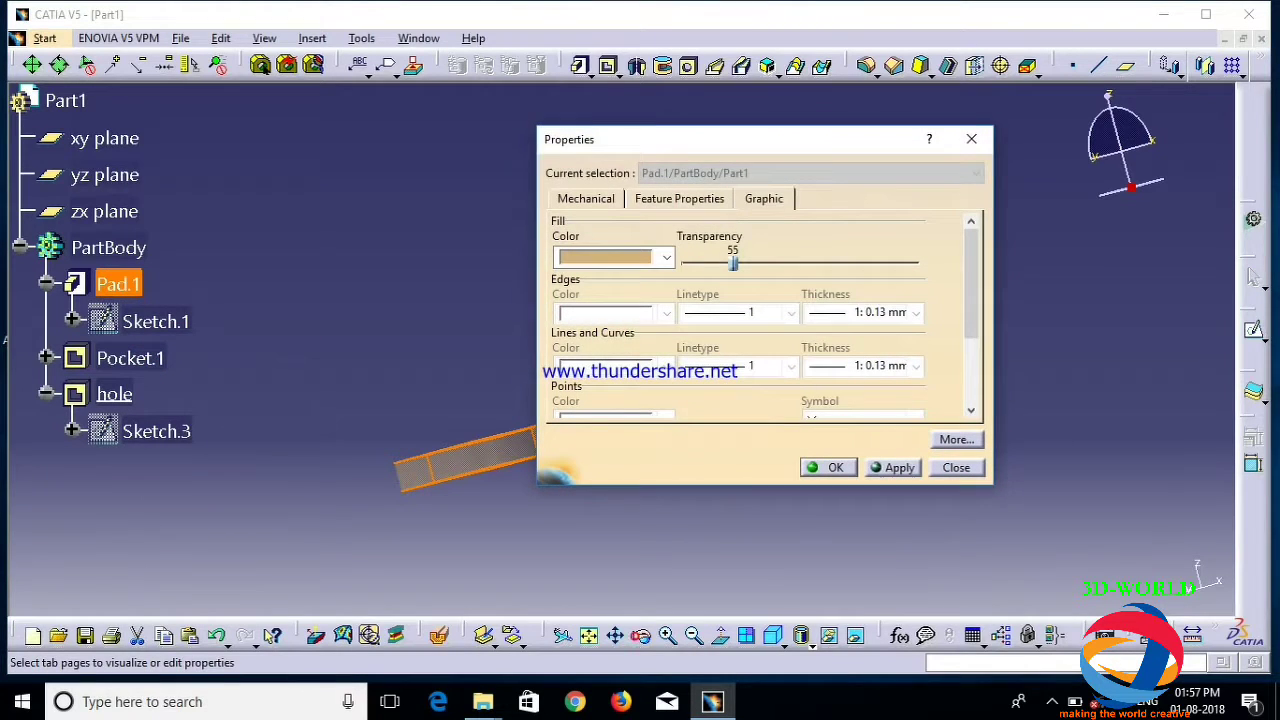
left_click_drag(700, 139, 927, 156)
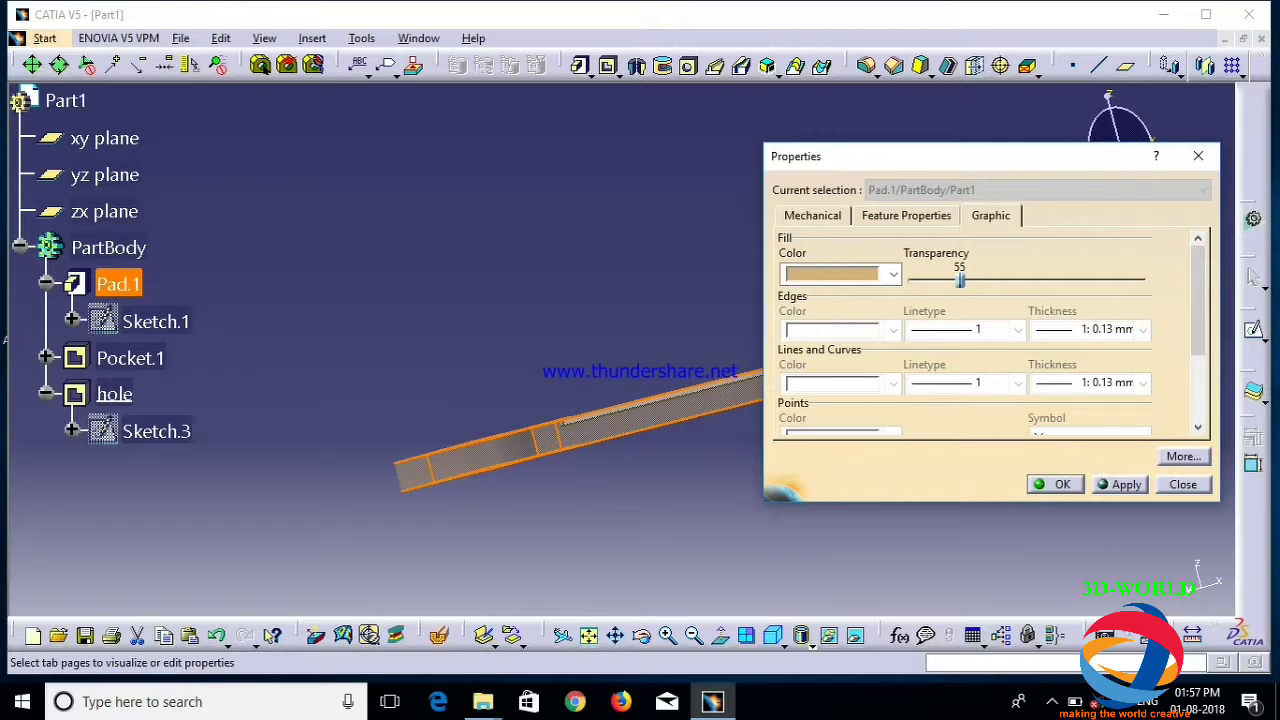
left_click(1055, 484)
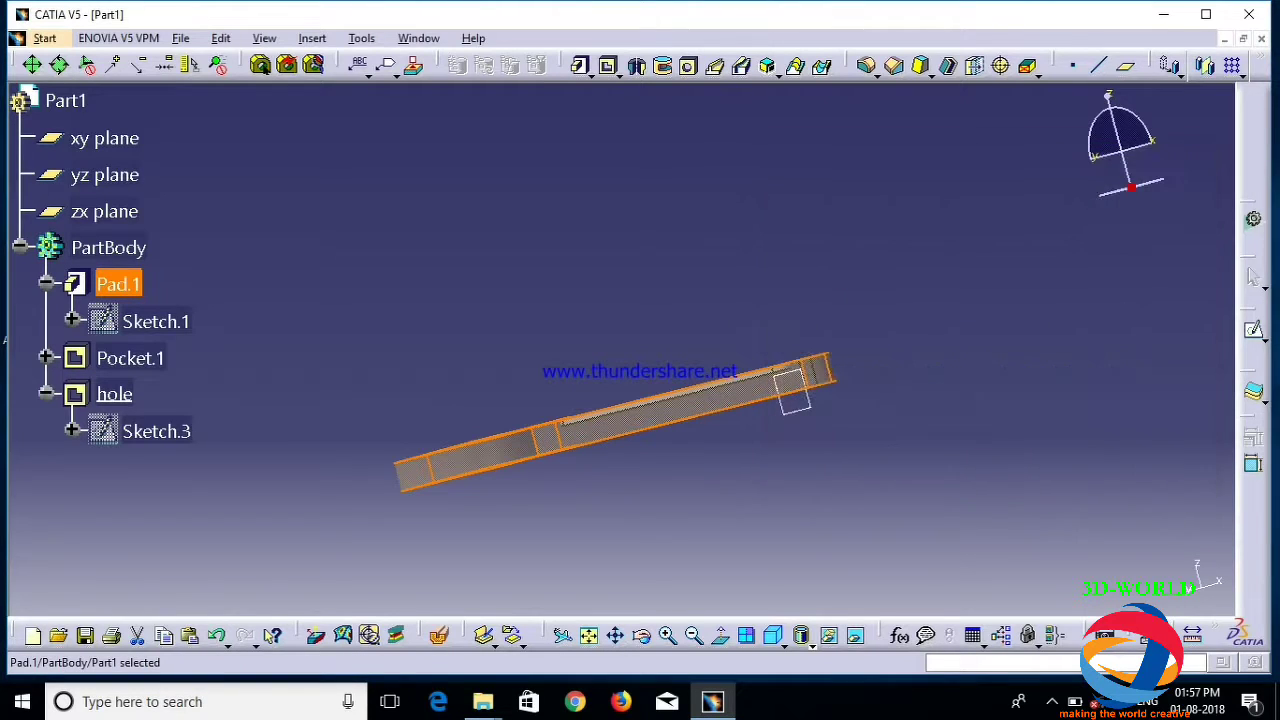
Set the whole pad feature's fill transparency to 0
left_click(641, 634)
left_click_drag(610, 425, 760, 460)
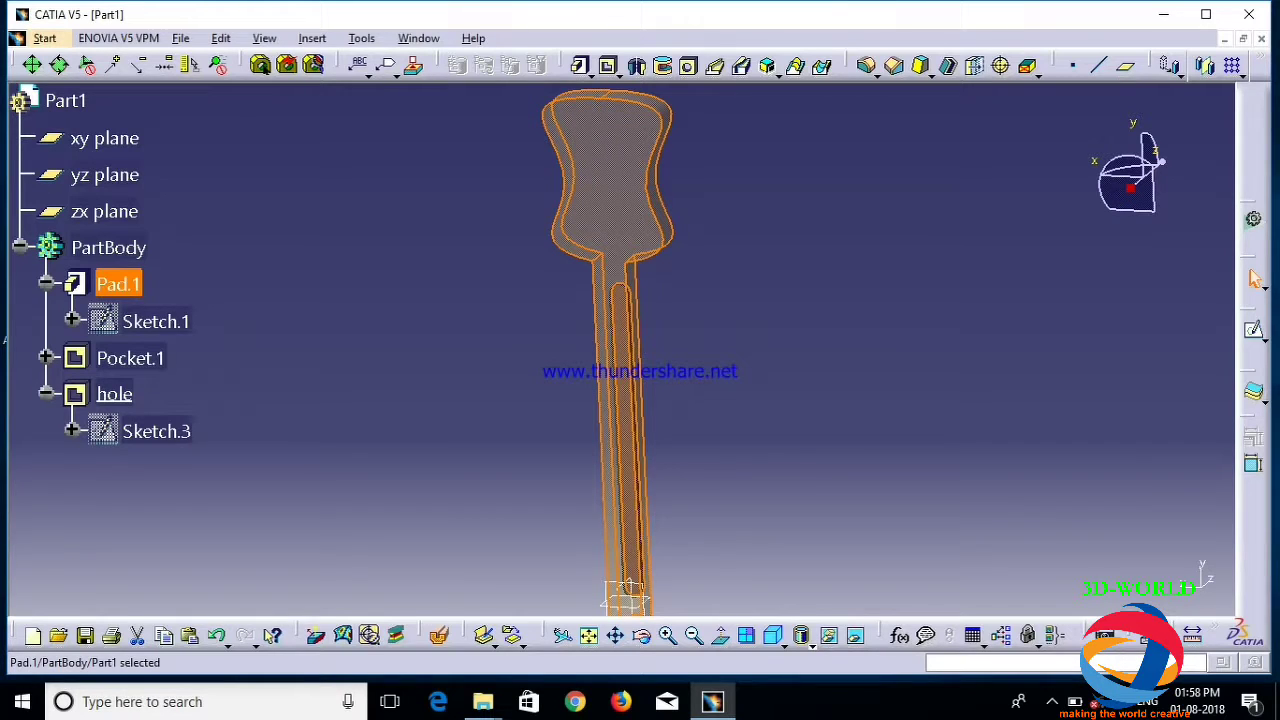
left_click(686, 557)
double_click(118, 284)
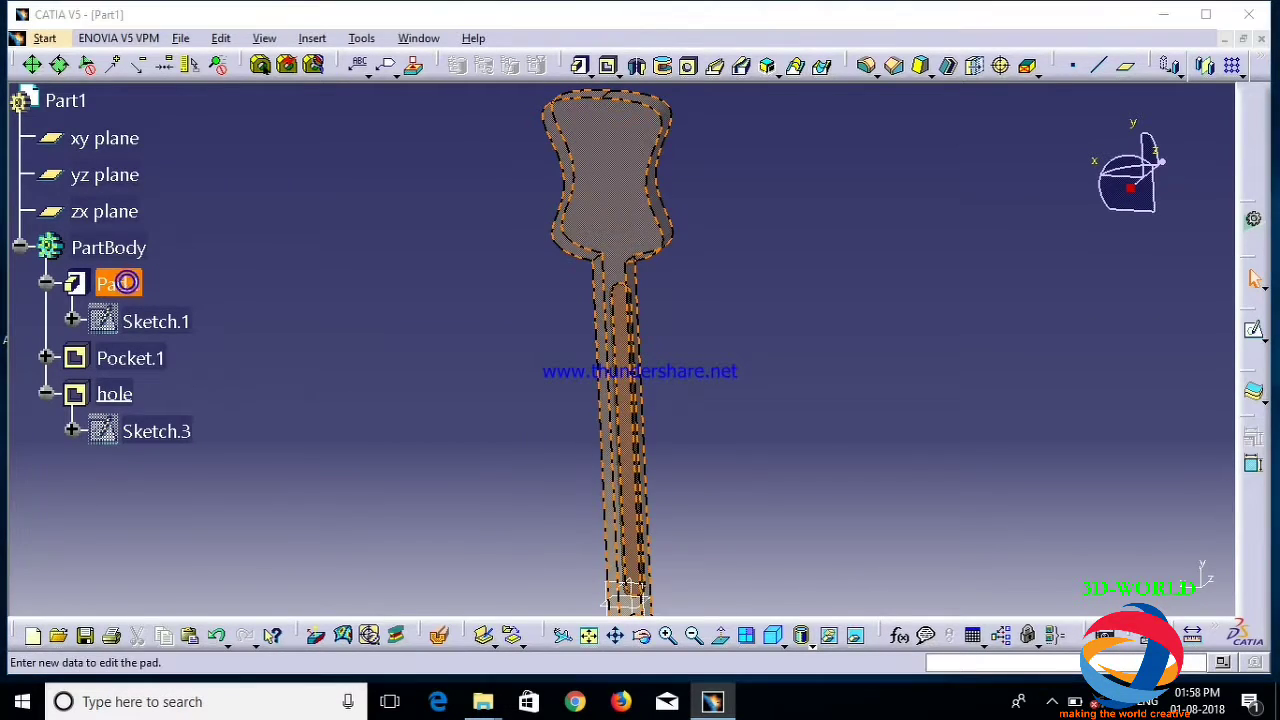
left_click(1177, 321)
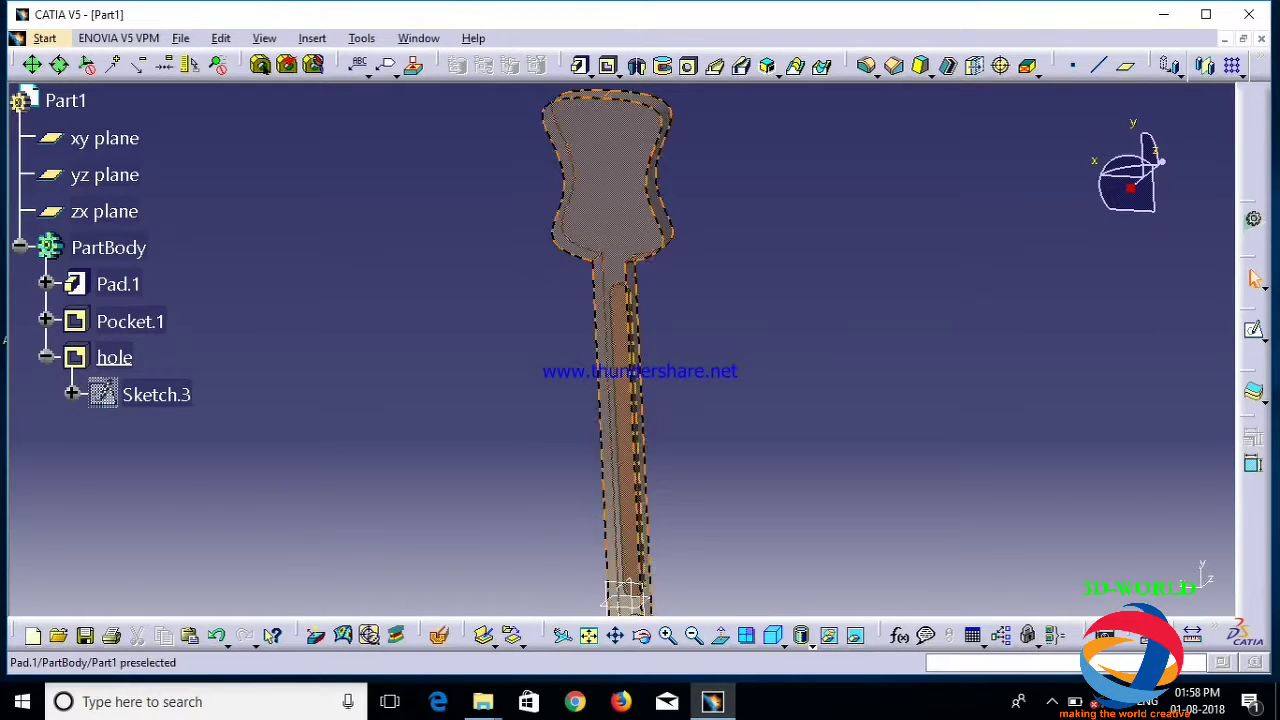
right_click(118, 284)
left_click(175, 357)
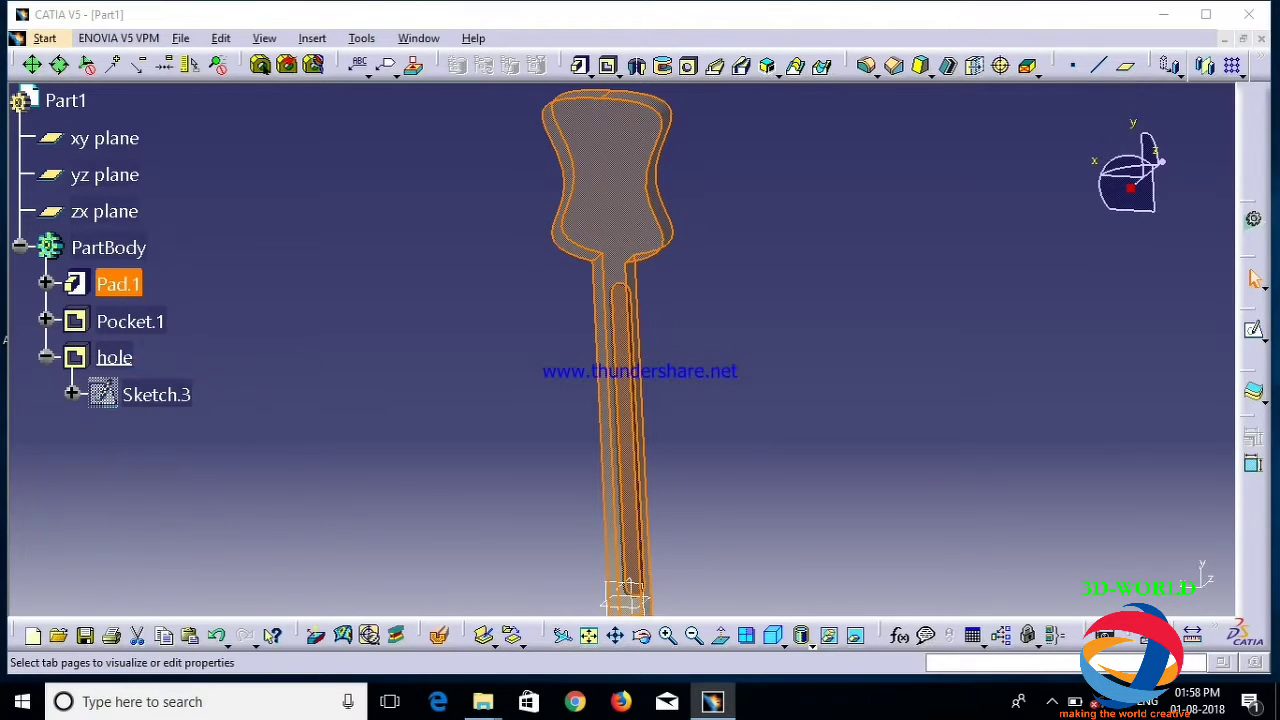
left_click_drag(960, 281, 909, 281)
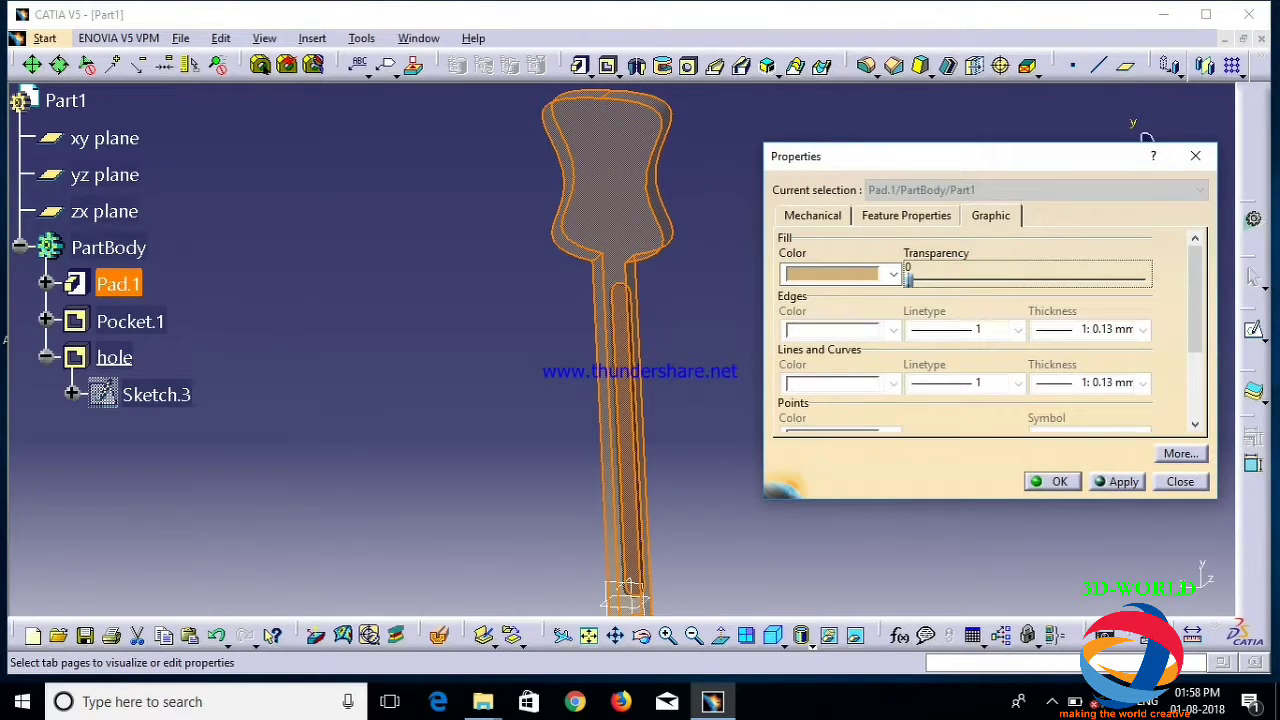
left_click(1117, 482)
left_click(1054, 482)
left_click(1000, 484)
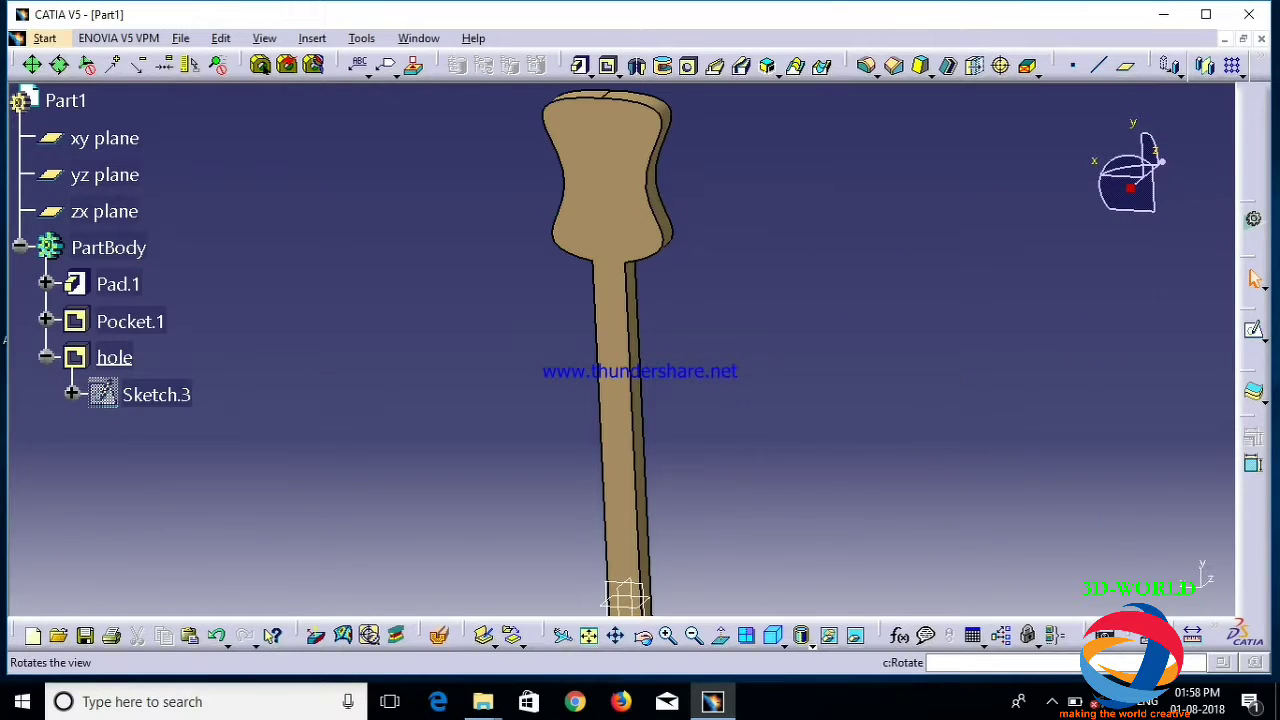
Set the fill transparency of the pad's slotted face to 0
left_click(643, 636)
left_click_drag(625, 470, 387, 318)
left_click_drag(600, 430, 600, 380)
right_click(783, 298)
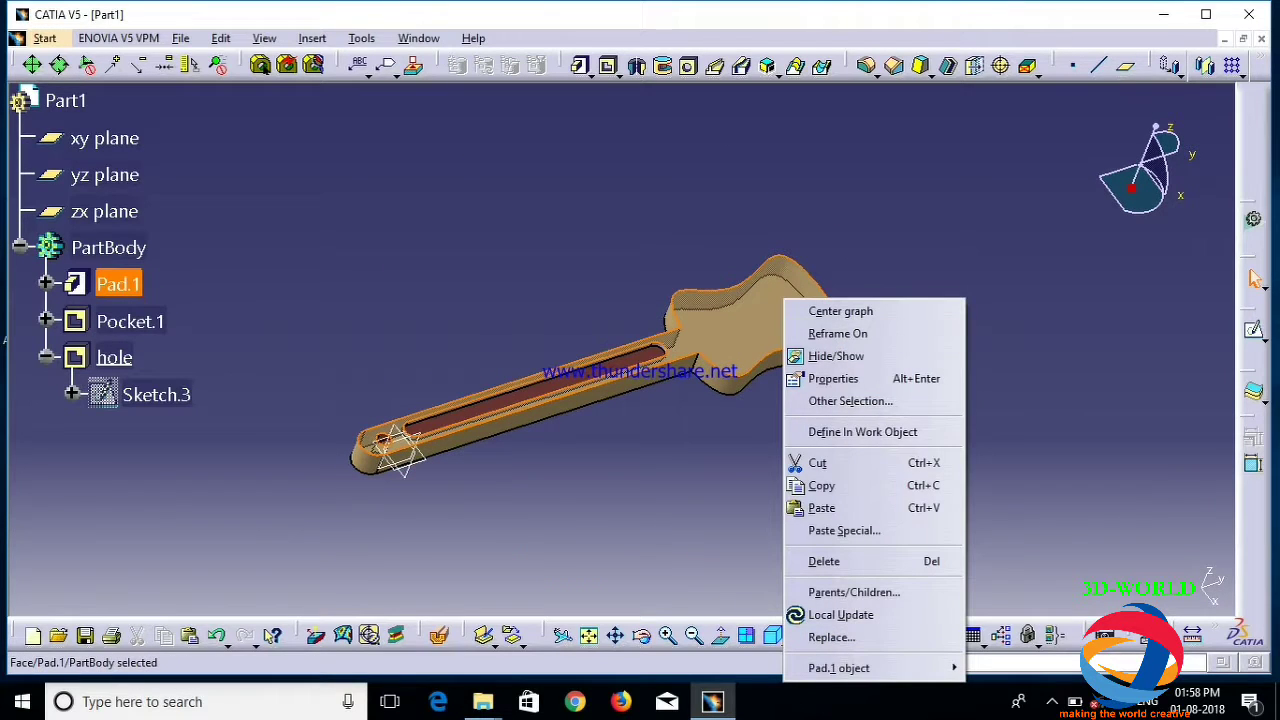
left_click(833, 378)
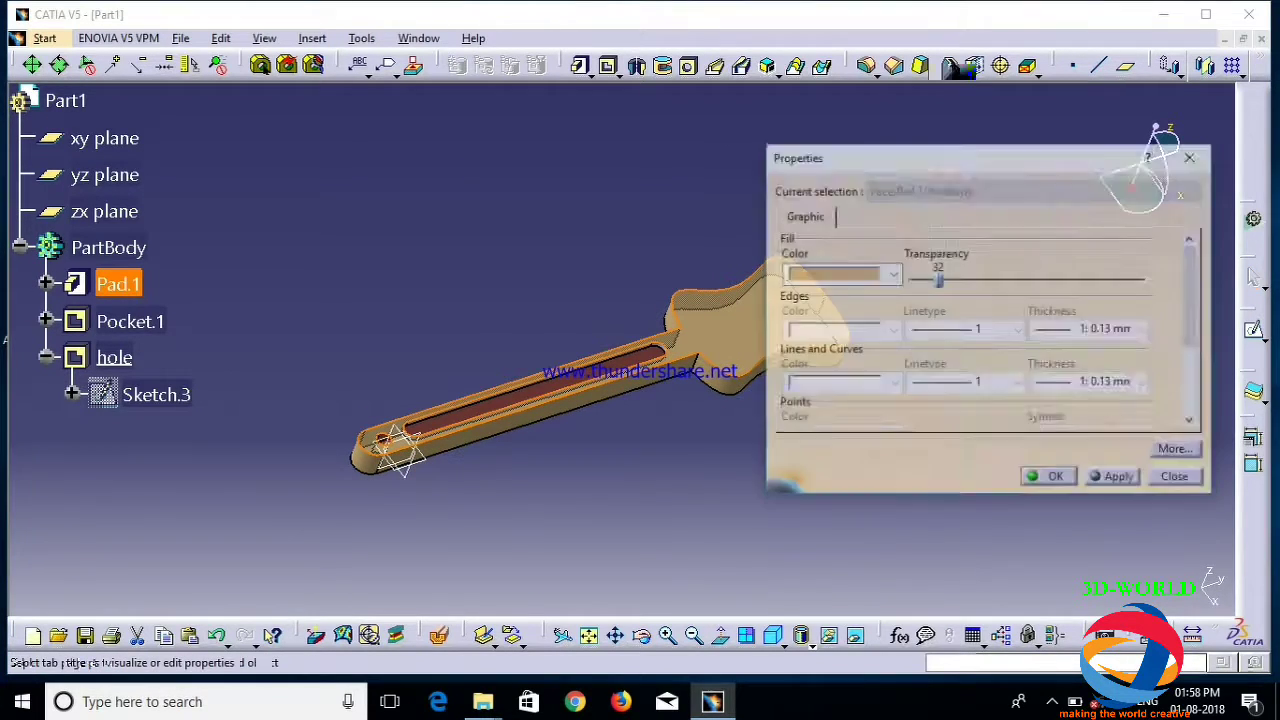
left_click(937, 281)
left_click(1115, 479)
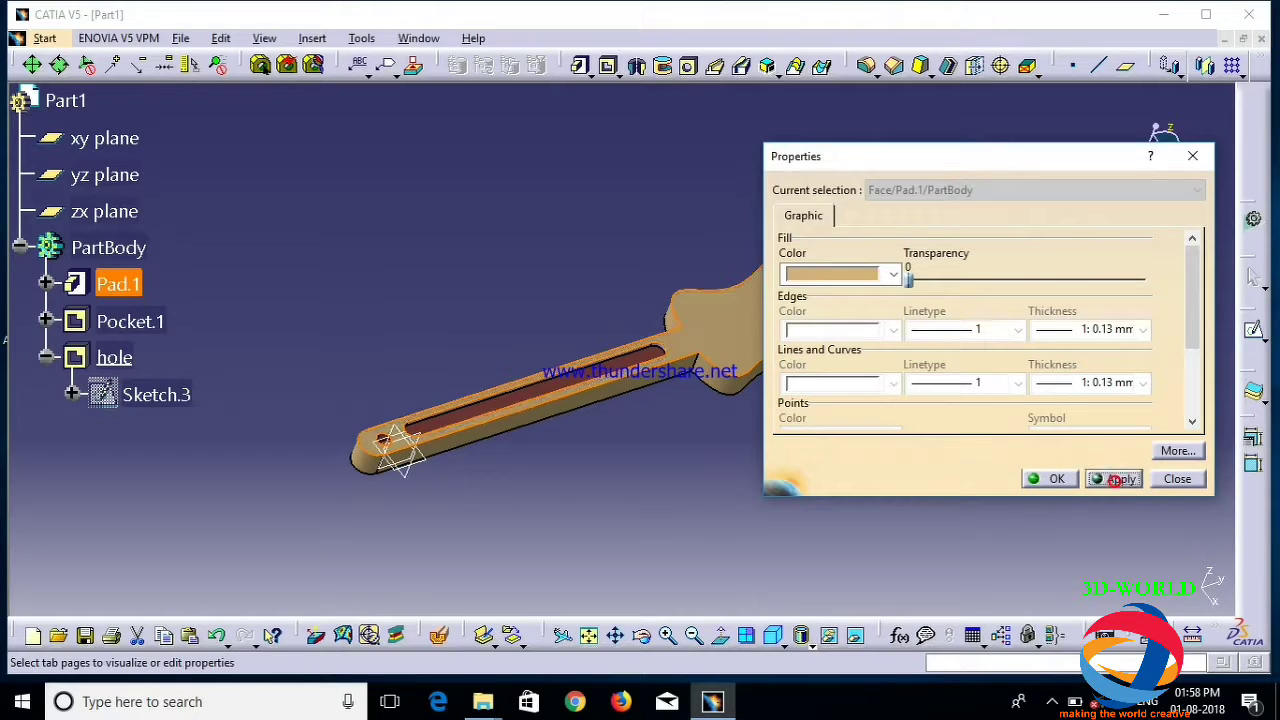
left_click(1054, 479)
left_click(973, 474)
Examine the finished part from its slotted front, its edges and its back
left_click(643, 637)
left_click_drag(800, 535, 815, 412)
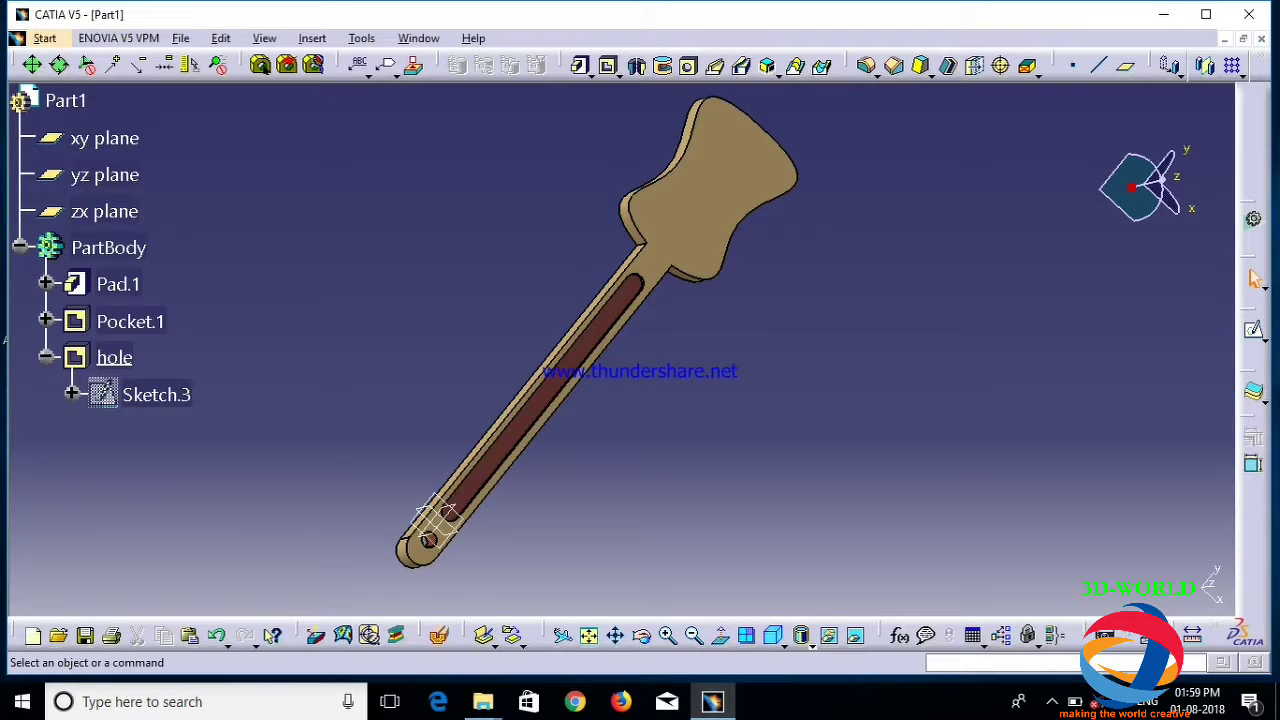
left_click(642, 636)
left_click_drag(638, 330, 506, 344)
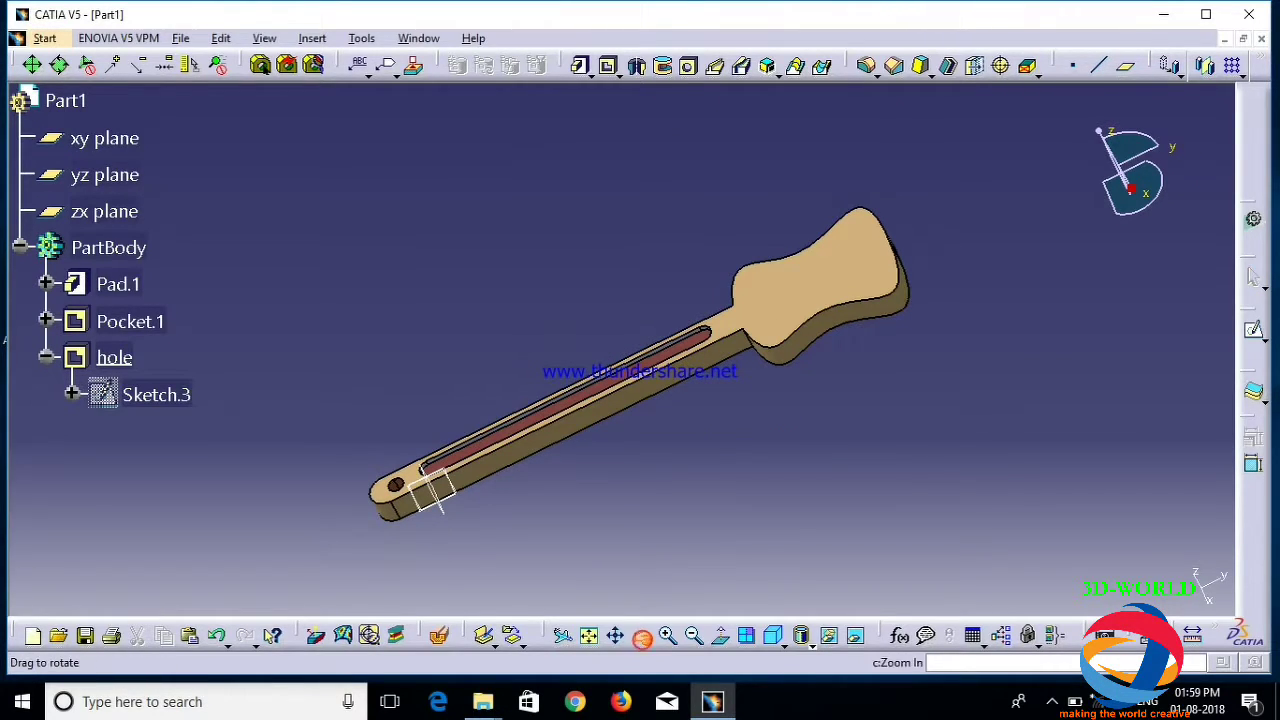
left_click_drag(641, 636, 643, 637)
left_click_drag(625, 346, 616, 480)
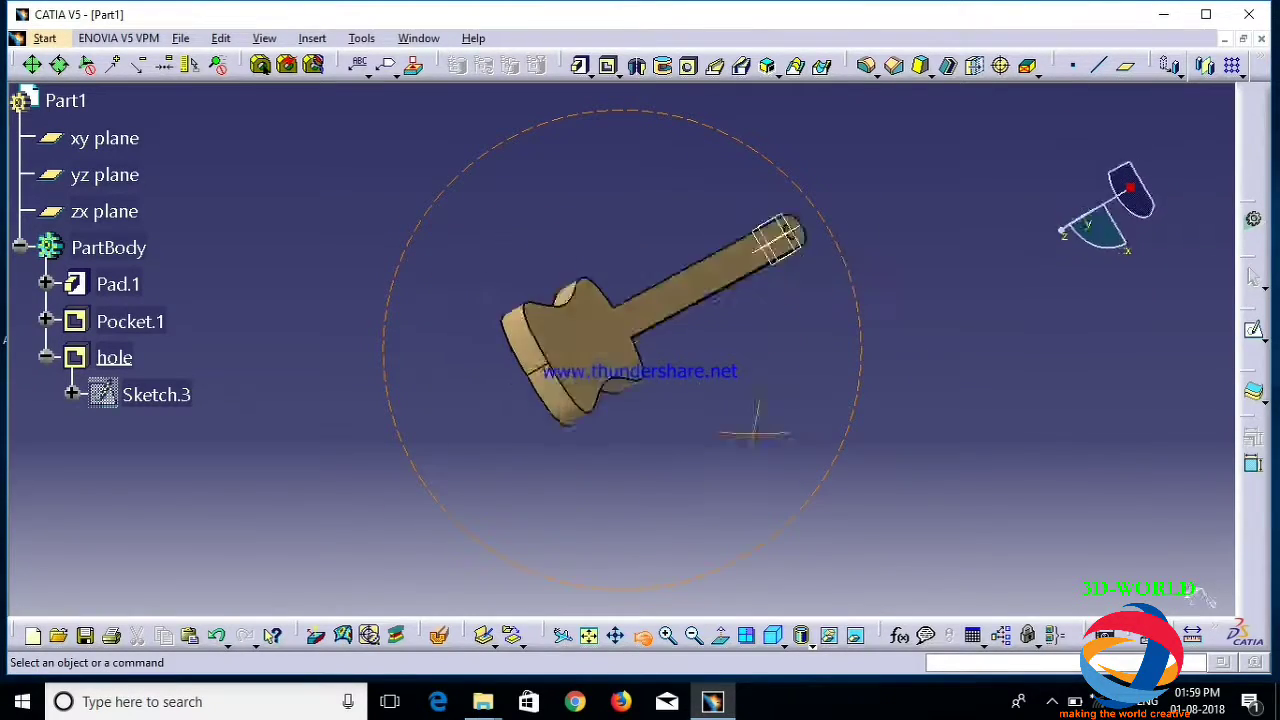